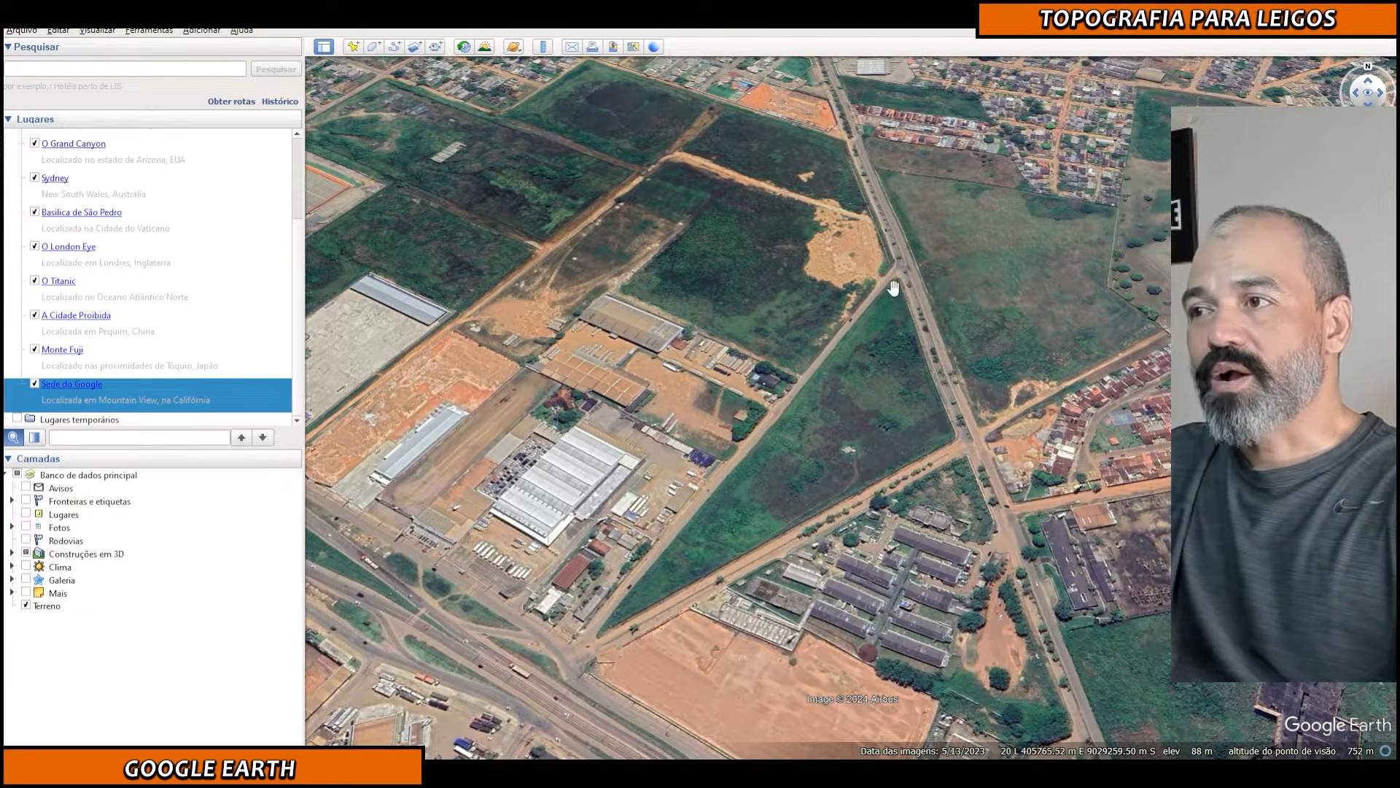
Step: Examine the triangular plot between the roads and its surroundings, restoring a north-up, straight-down view over the whole area
scroll(889, 284, "up", 3)
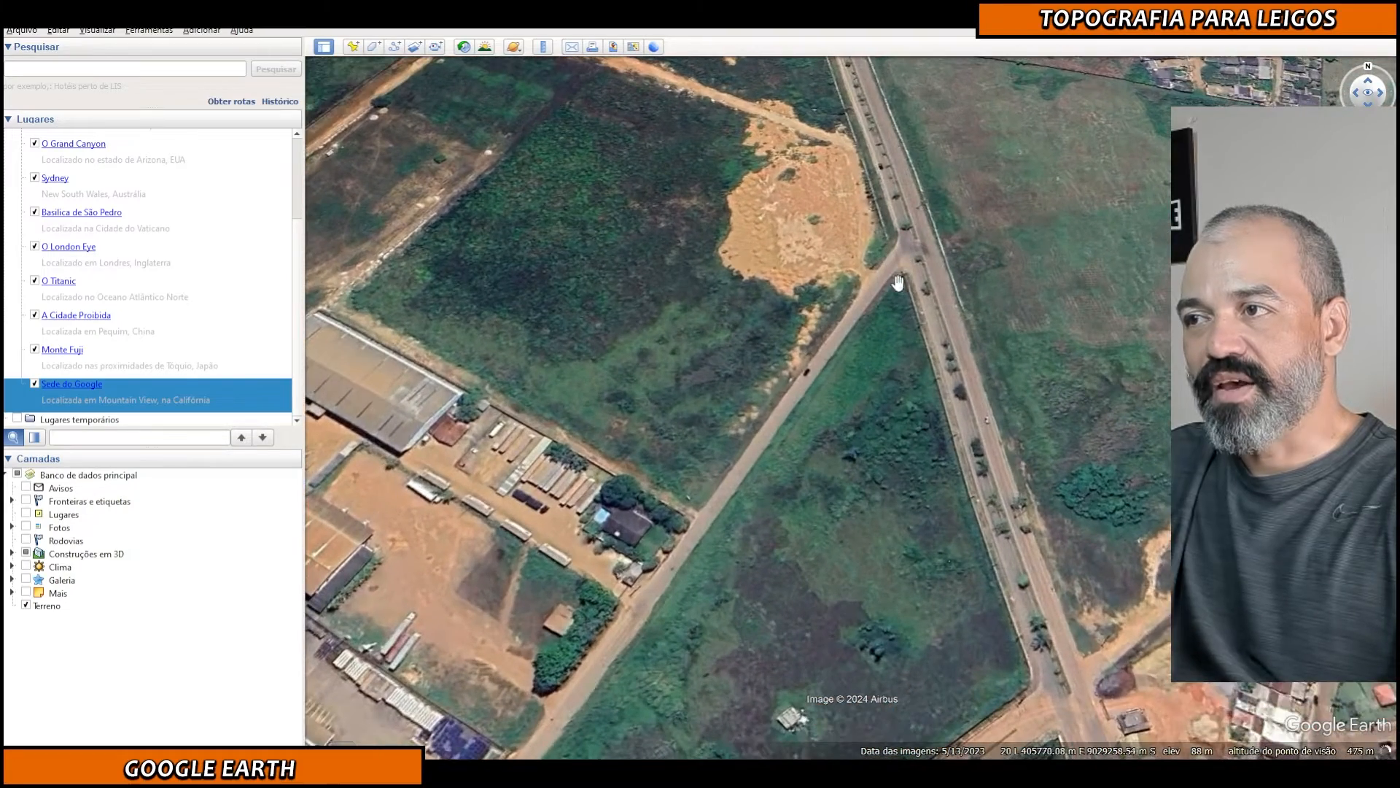
scroll(882, 280, "up", 1)
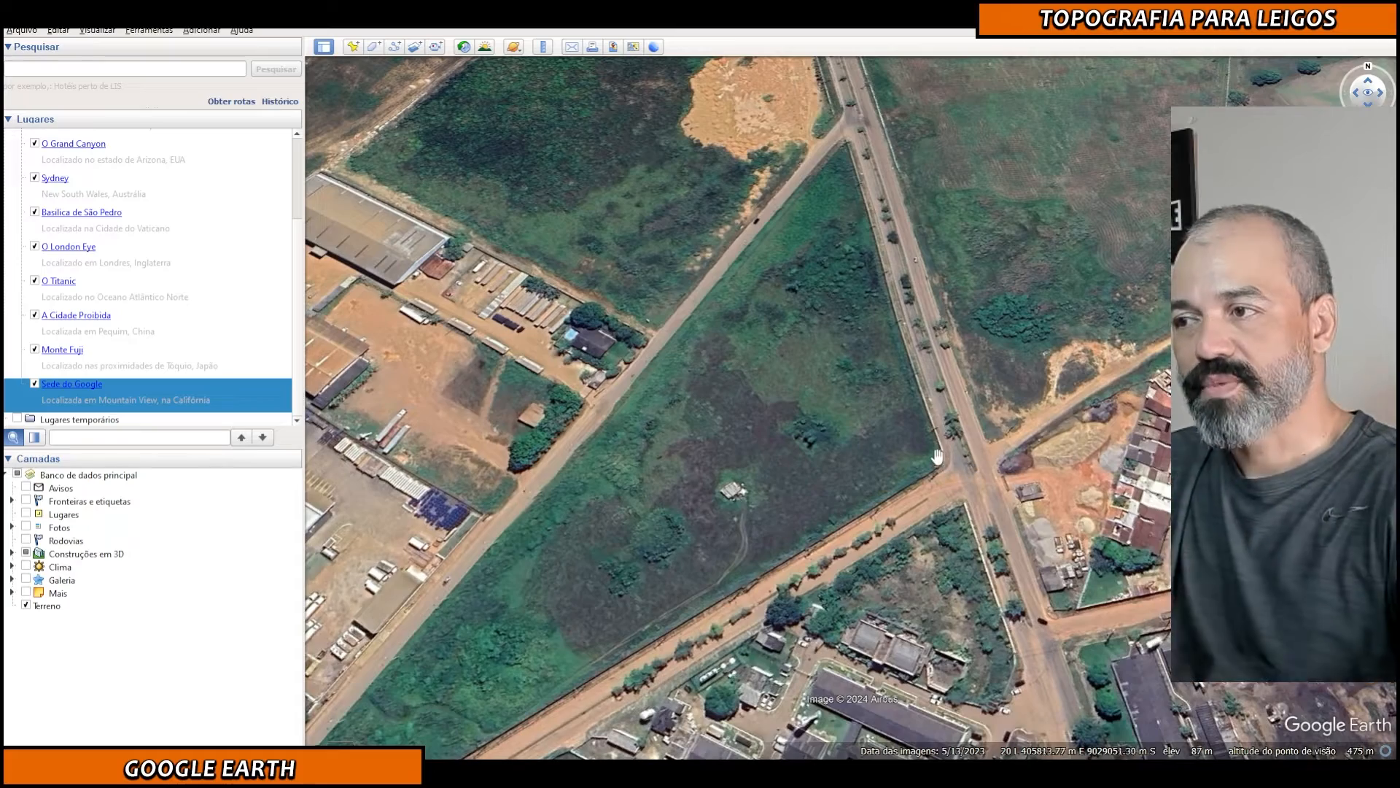
left_click_drag(587, 558, 701, 504)
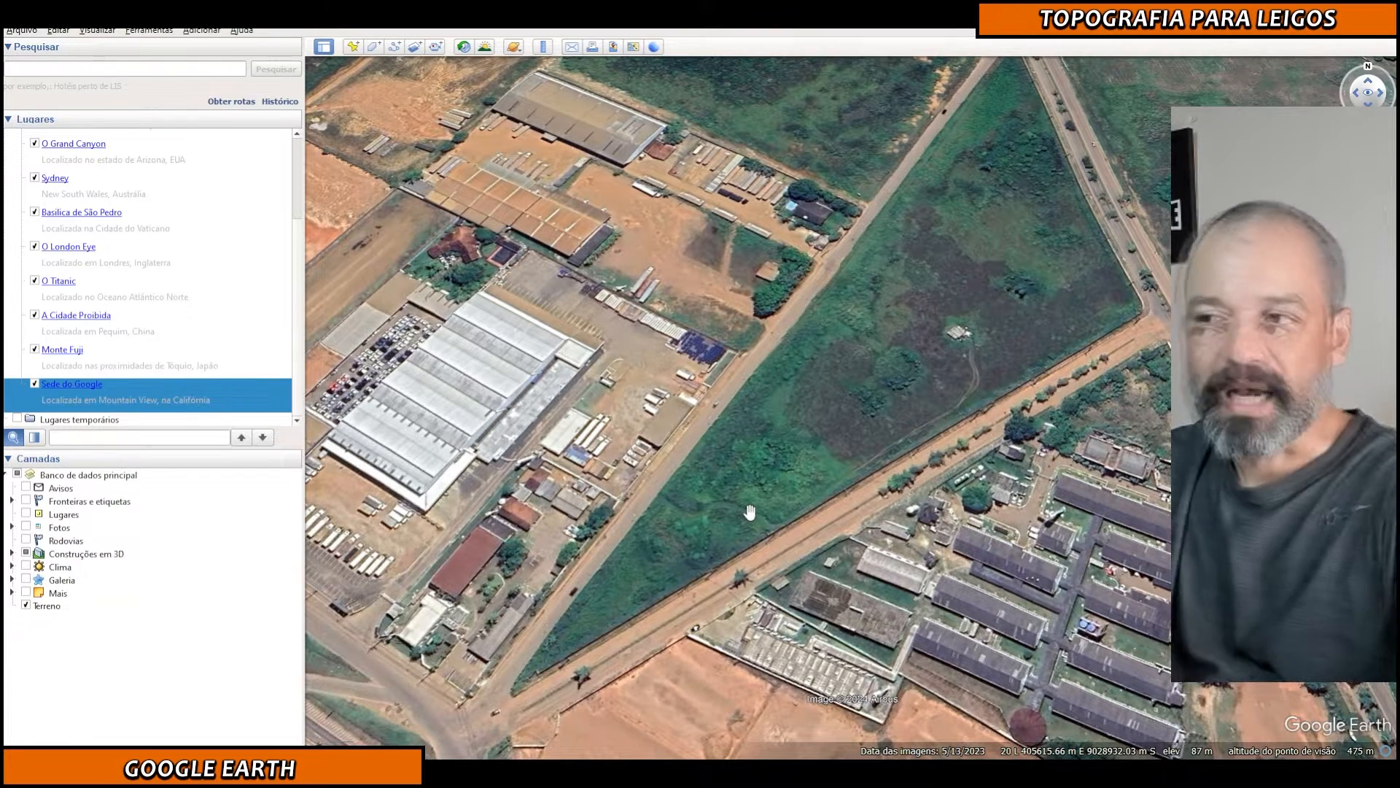
scroll(762, 481, "down", 3)
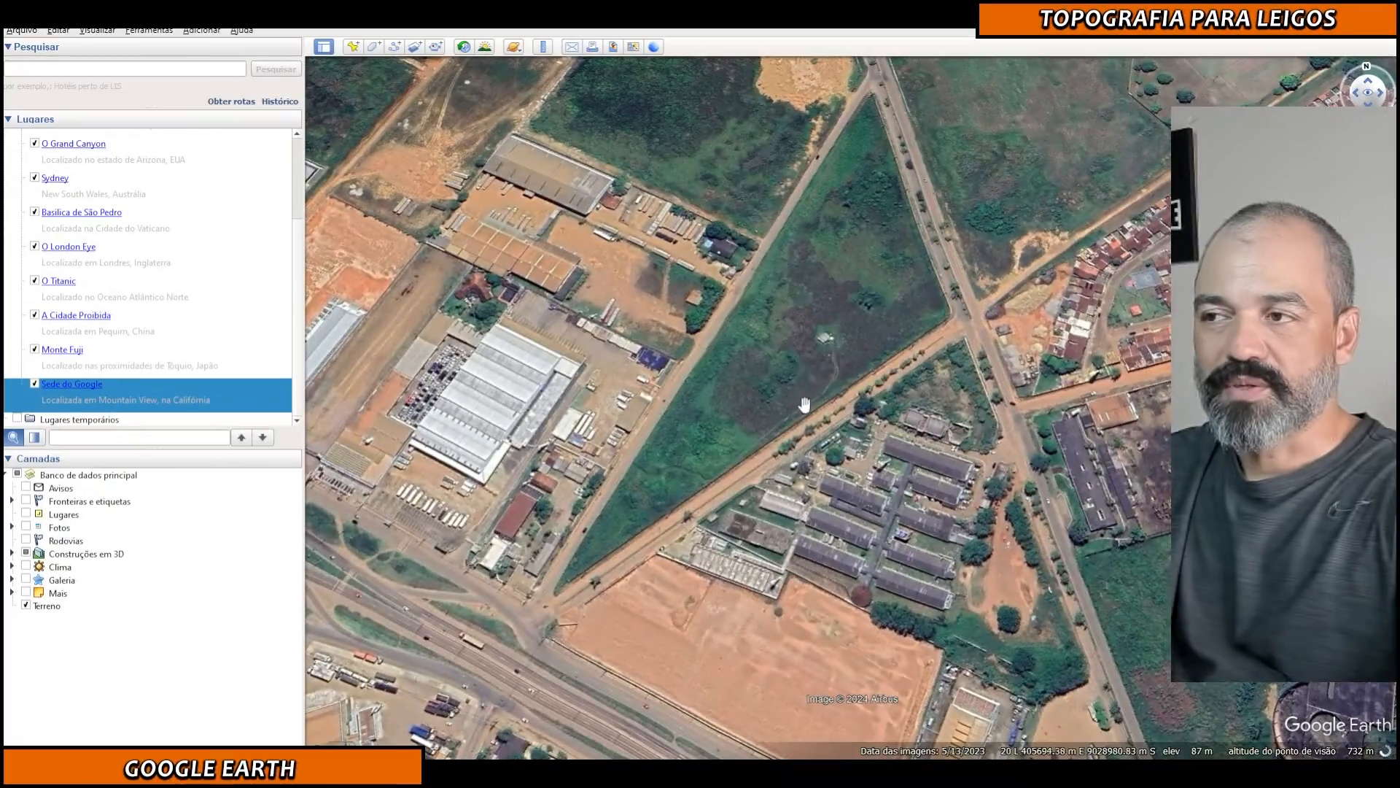
left_click_drag(825, 312, 872, 571)
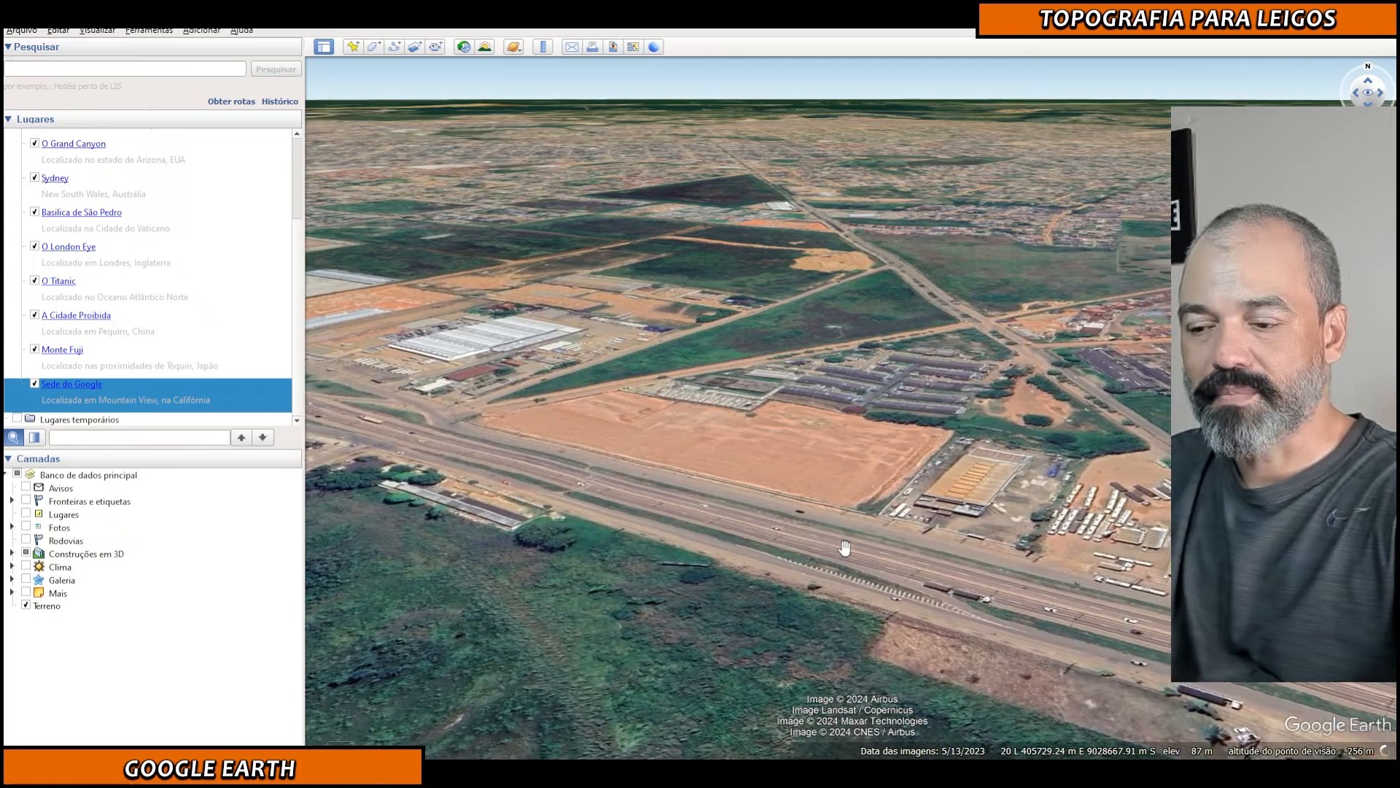
key("u")
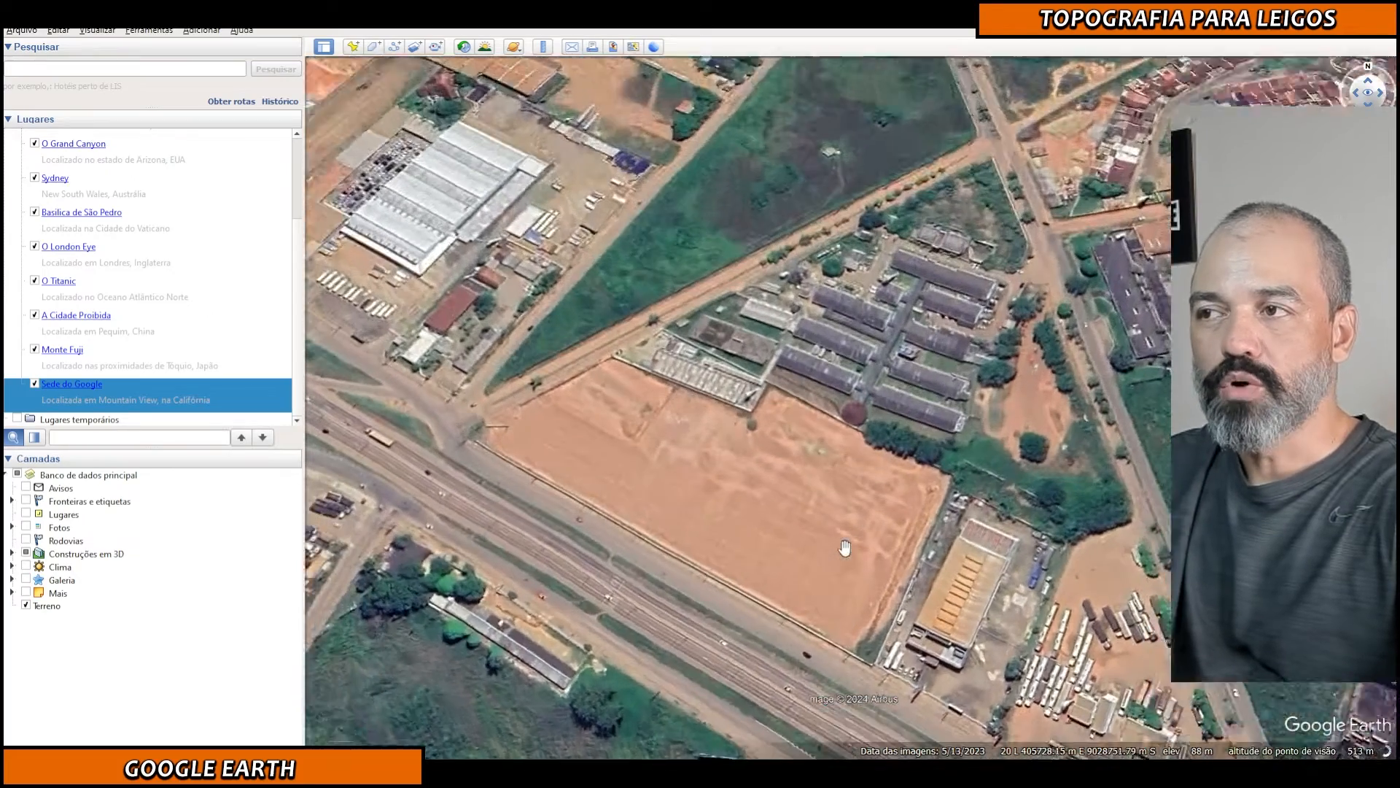
left_click_drag(800, 321, 900, 521)
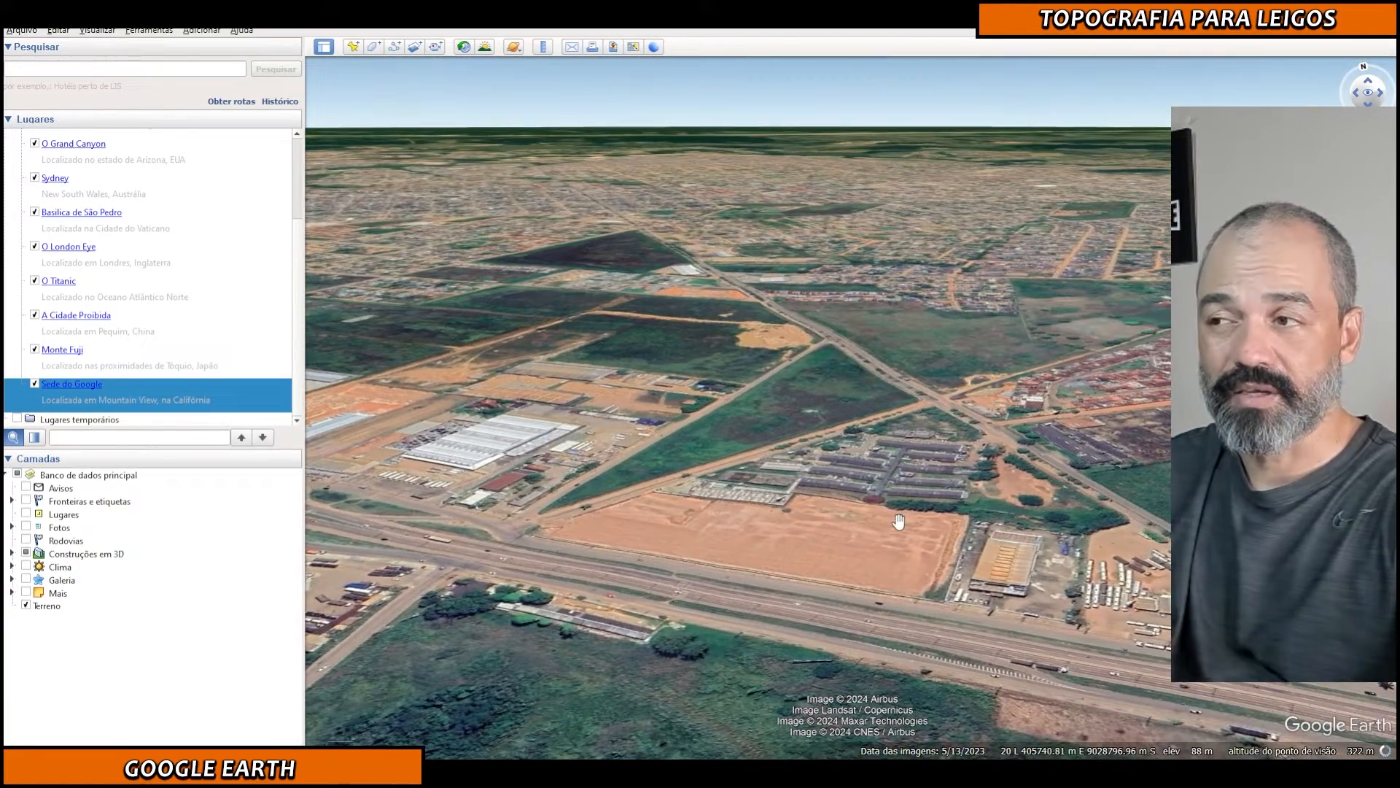
key("n")
key("u")
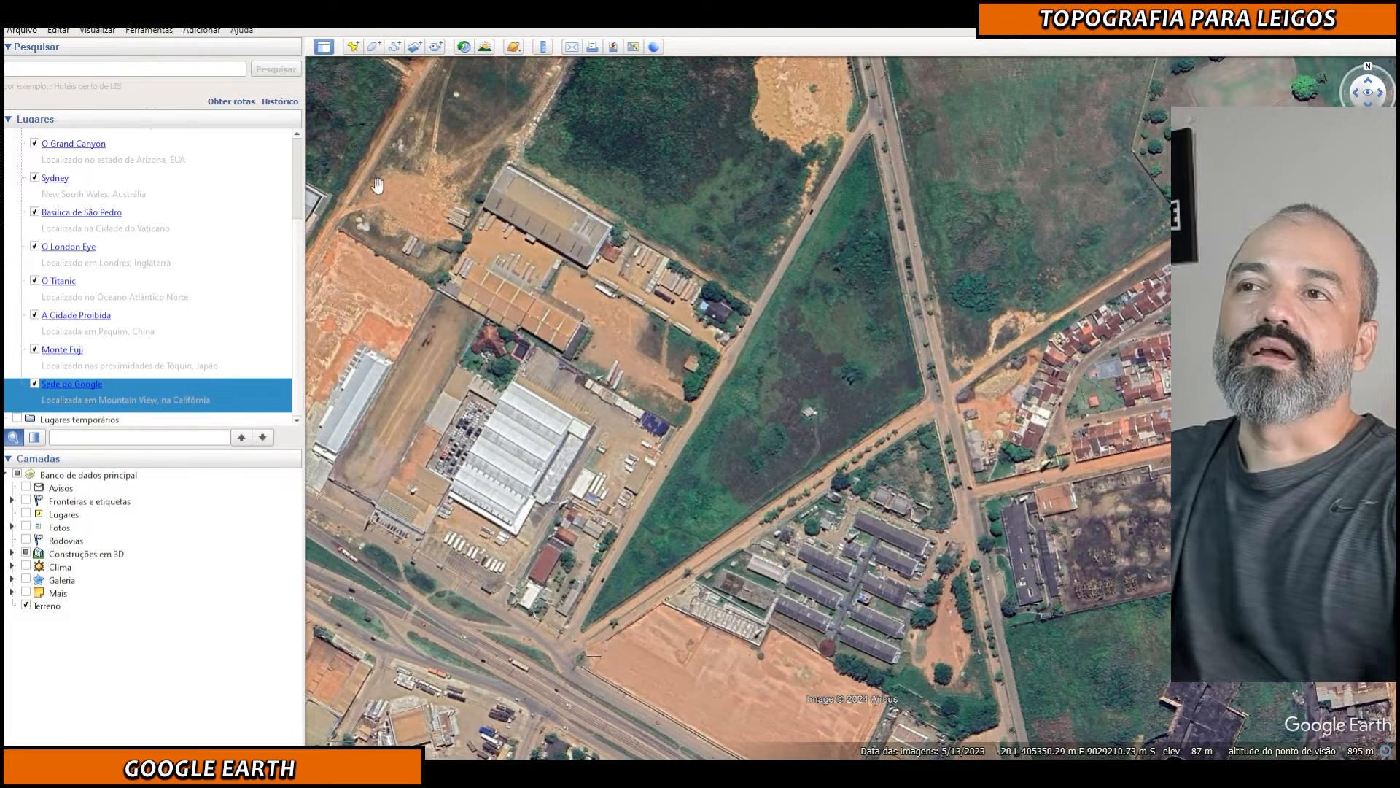
Step: Draw a freehand zigzag path named Aula 023 across the whole triangular plot, from its northern tip to its southern corner
left_click(394, 47)
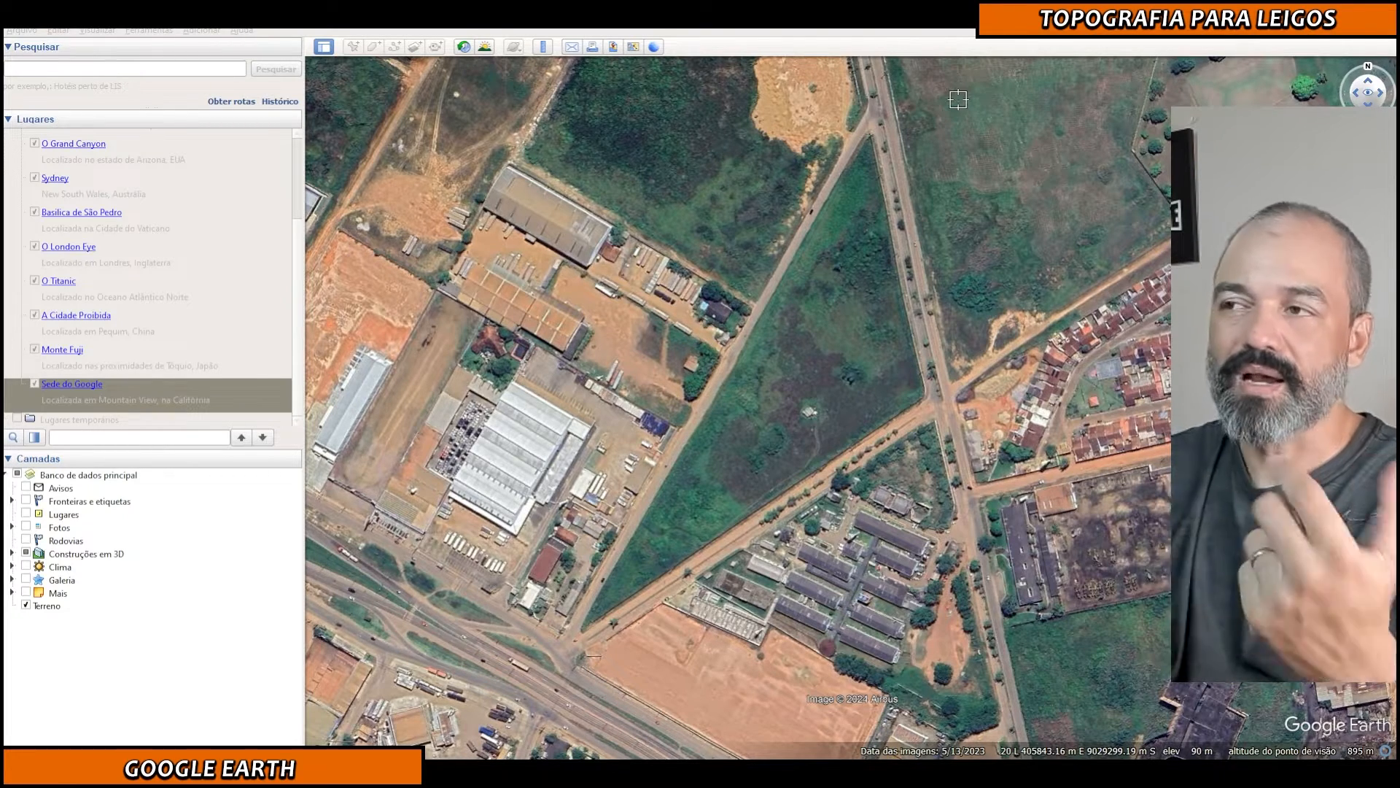
left_click(981, 78)
mouse_move(821, 82)
left_mouse_down()
mouse_move(781, 87)
mouse_move(993, 91)
mouse_move(751, 103)
mouse_move(1039, 122)
mouse_move(763, 124)
mouse_move(730, 139)
mouse_move(1043, 146)
mouse_move(799, 158)
mouse_move(747, 175)
mouse_move(1044, 175)
mouse_move(700, 191)
mouse_move(1039, 248)
mouse_move(729, 252)
mouse_move(730, 268)
mouse_move(1010, 281)
mouse_move(700, 277)
mouse_move(748, 299)
mouse_move(974, 298)
mouse_move(686, 317)
mouse_move(976, 327)
mouse_move(700, 341)
mouse_move(751, 357)
mouse_move(961, 365)
mouse_move(665, 380)
mouse_move(952, 403)
mouse_move(645, 405)
mouse_move(842, 416)
mouse_move(886, 443)
mouse_move(652, 441)
mouse_move(839, 451)
mouse_move(833, 478)
mouse_move(642, 478)
mouse_move(803, 490)
mouse_move(606, 499)
mouse_move(759, 524)
mouse_move(591, 539)
mouse_move(583, 555)
mouse_move(704, 563)
mouse_move(575, 563)
mouse_move(678, 600)
mouse_move(660, 616)
mouse_move(514, 621)
left_mouse_up()
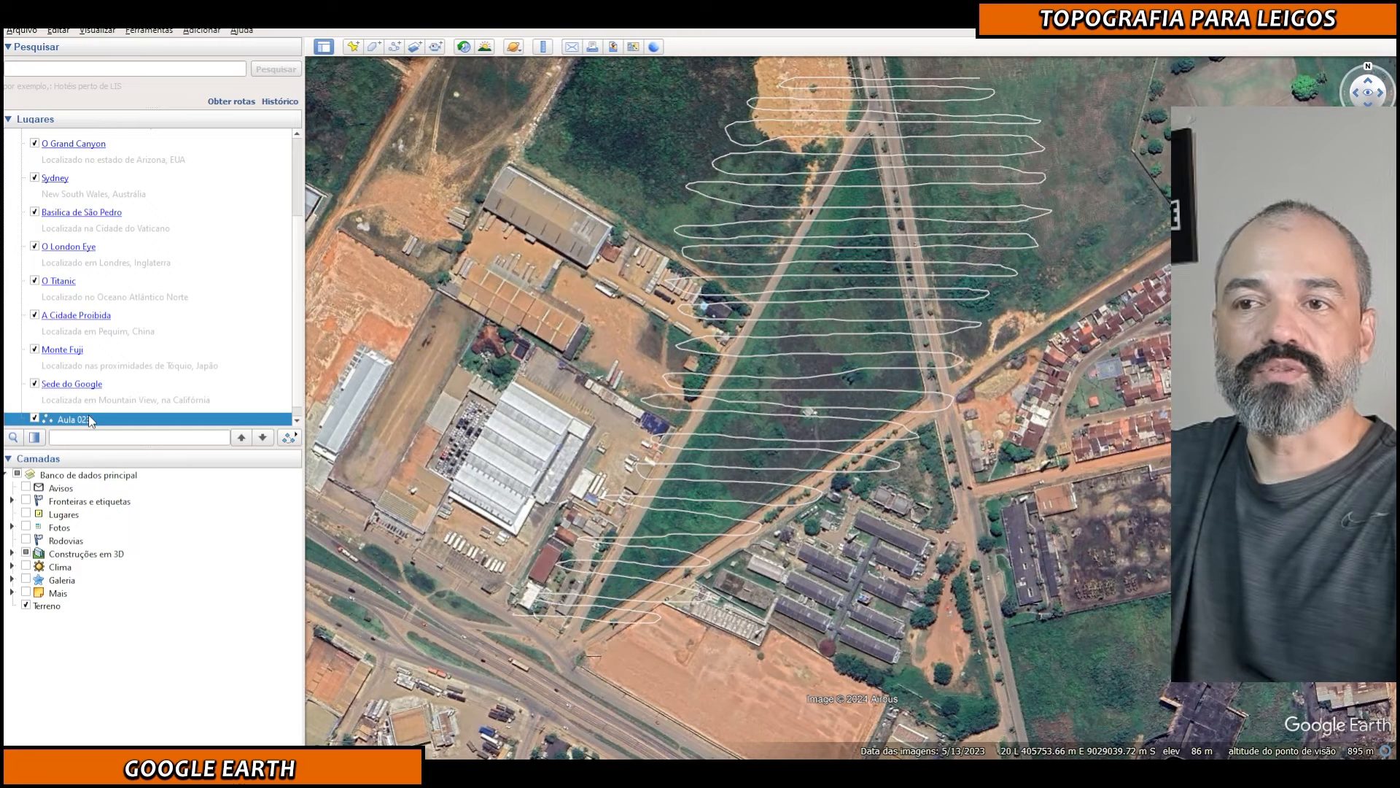
Step: Save the Aula 023 path to disk as a KML file
right_click(86, 418)
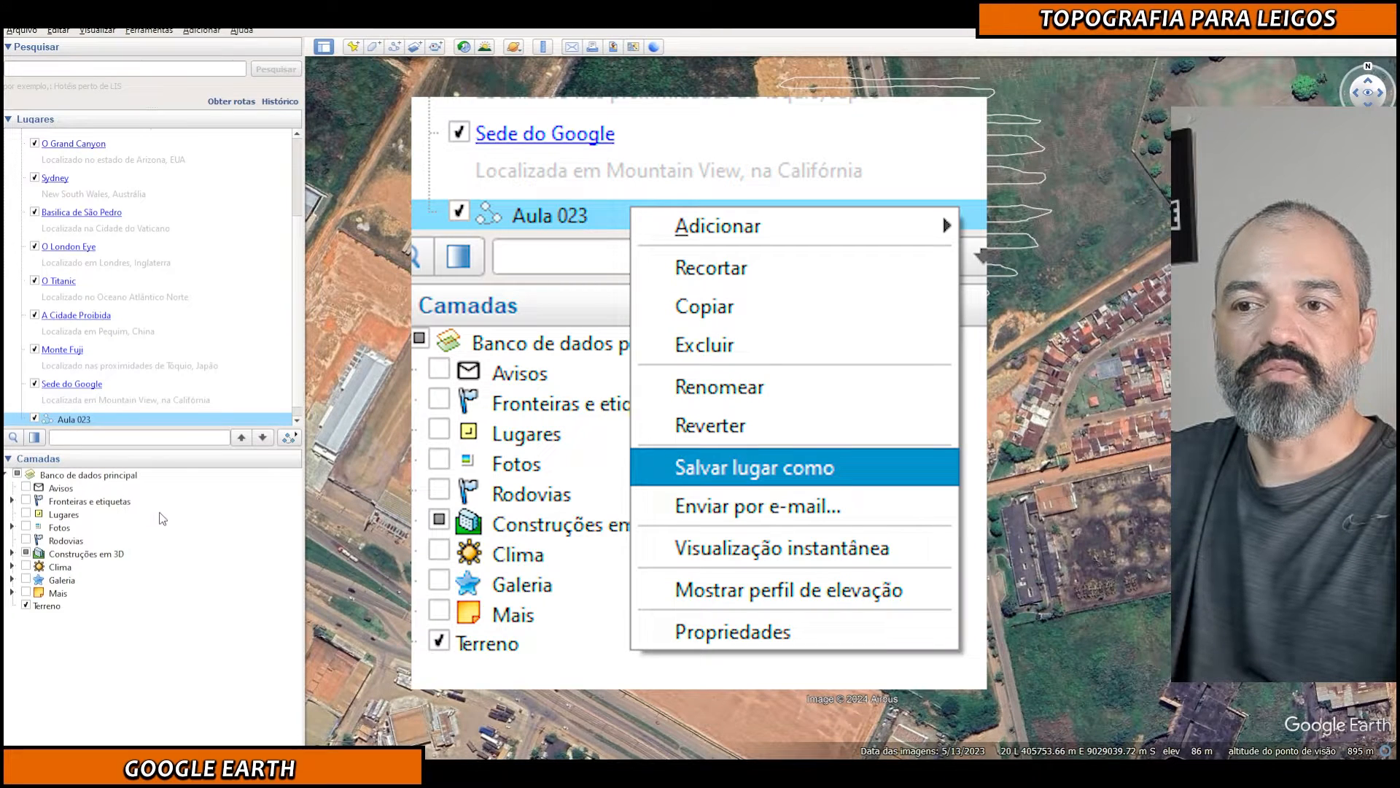
left_click(155, 513)
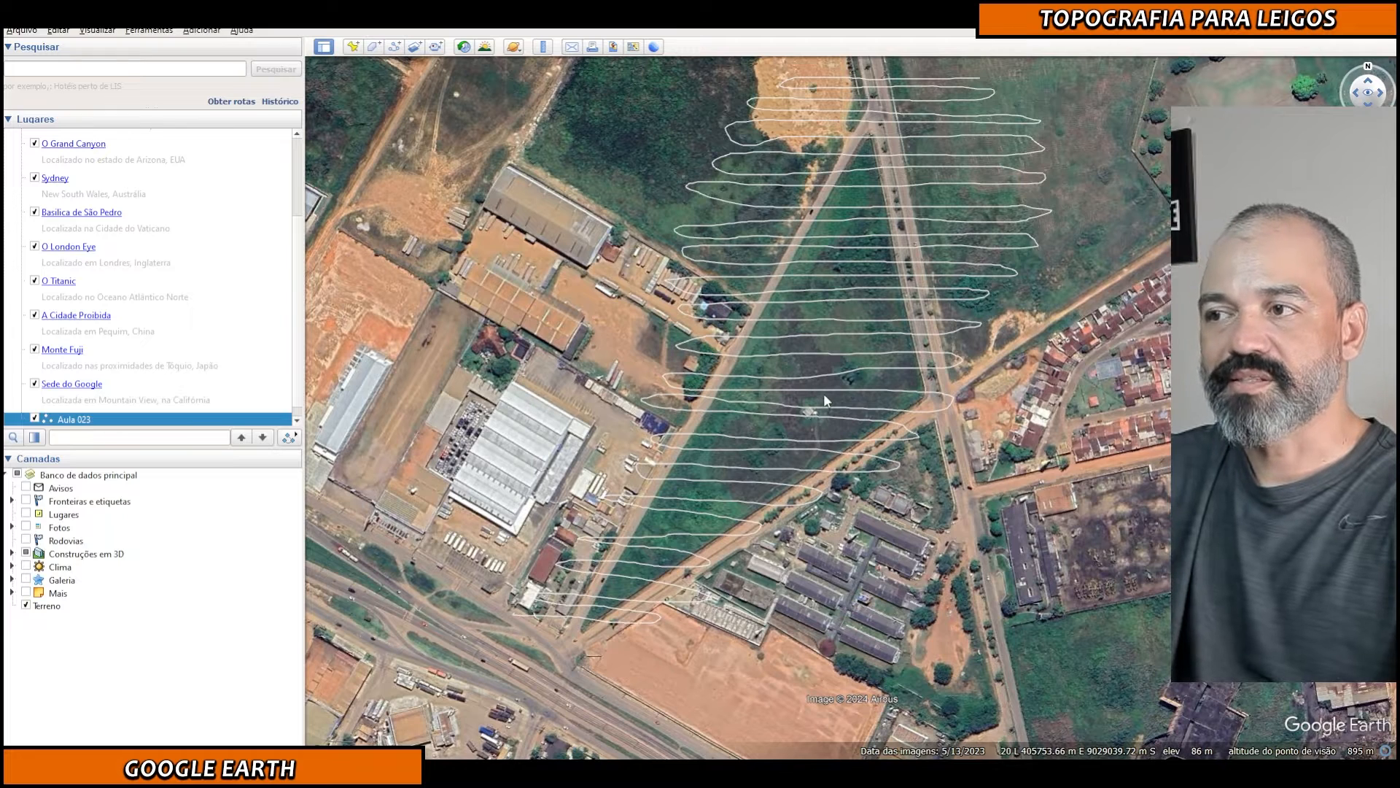
left_click(600, 371)
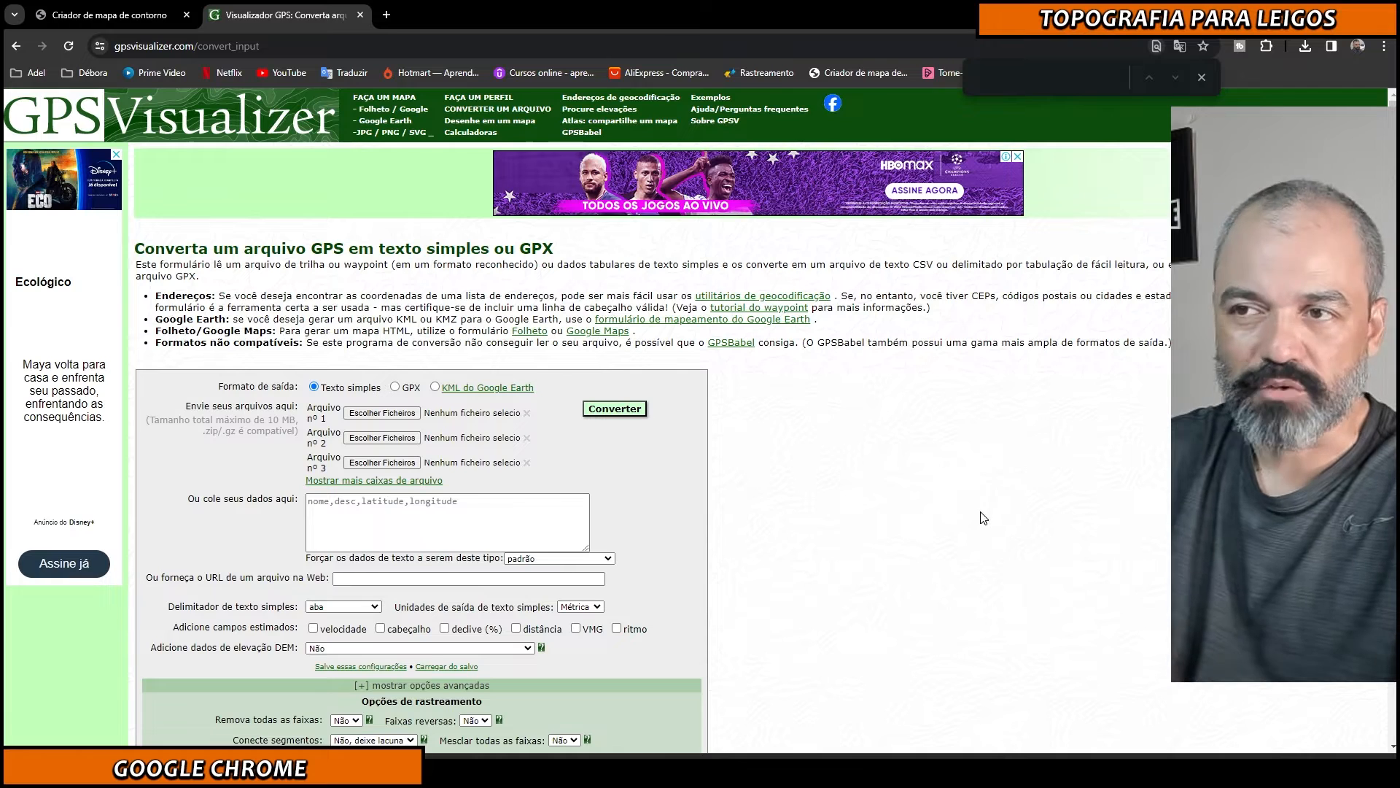
Step: Switch to the GPS Visualizer converter in Chrome and choose Aula 023.kml from the EARTHs folder as the first upload file
left_click(377, 413)
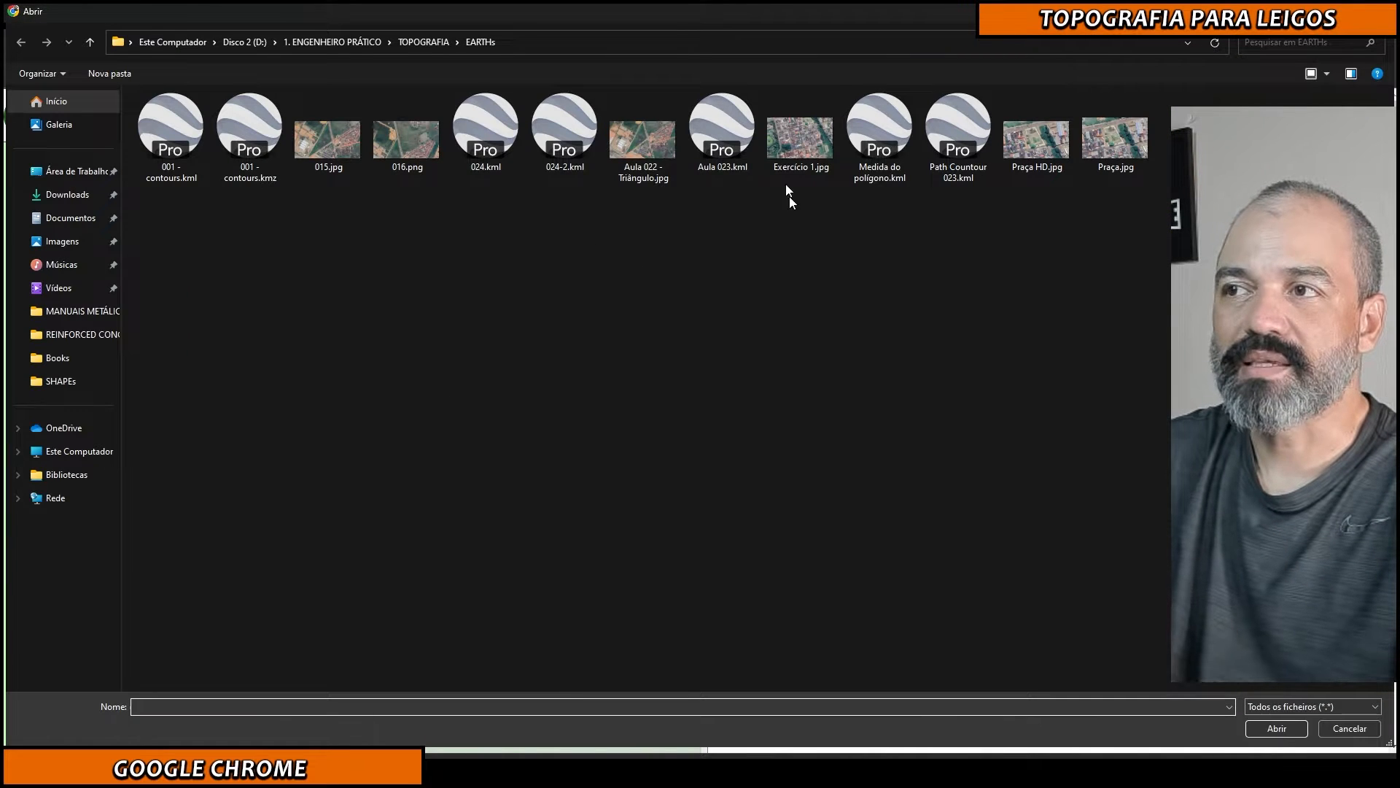
left_click(728, 124)
double_click(725, 128)
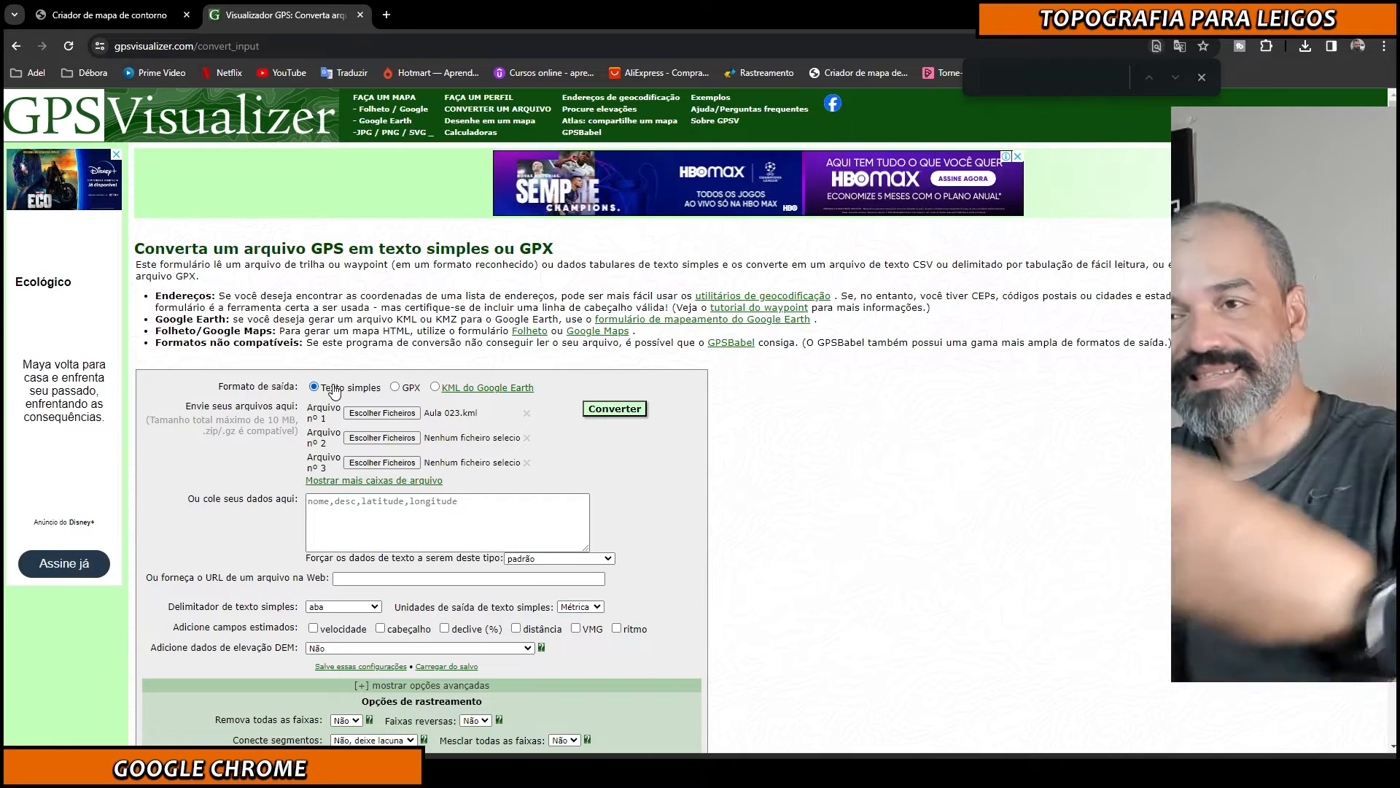
Step: Keep the tab text delimiter and set the DEM elevation data to the best available source (melhor fonte disponível)
scroll(334, 392, "down", 3)
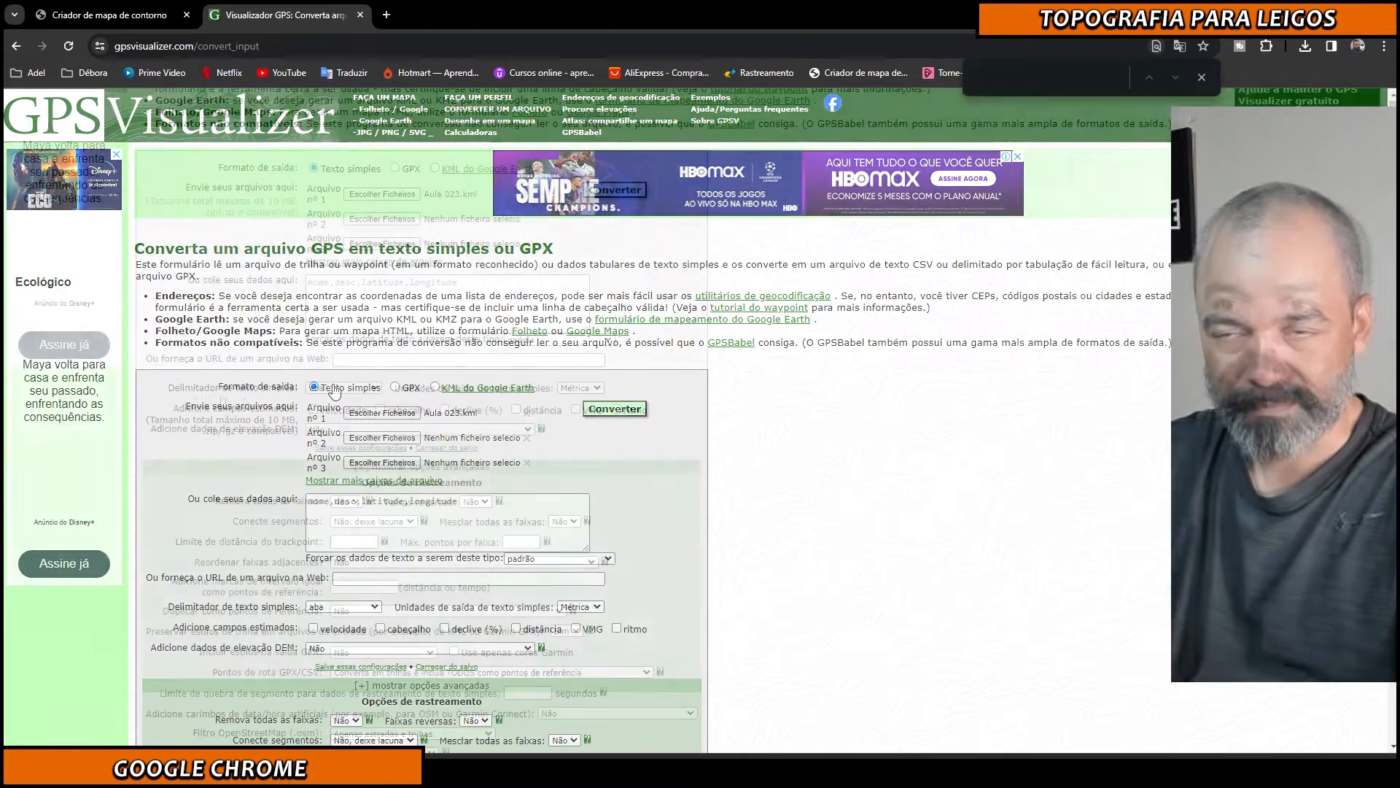
left_click(367, 394)
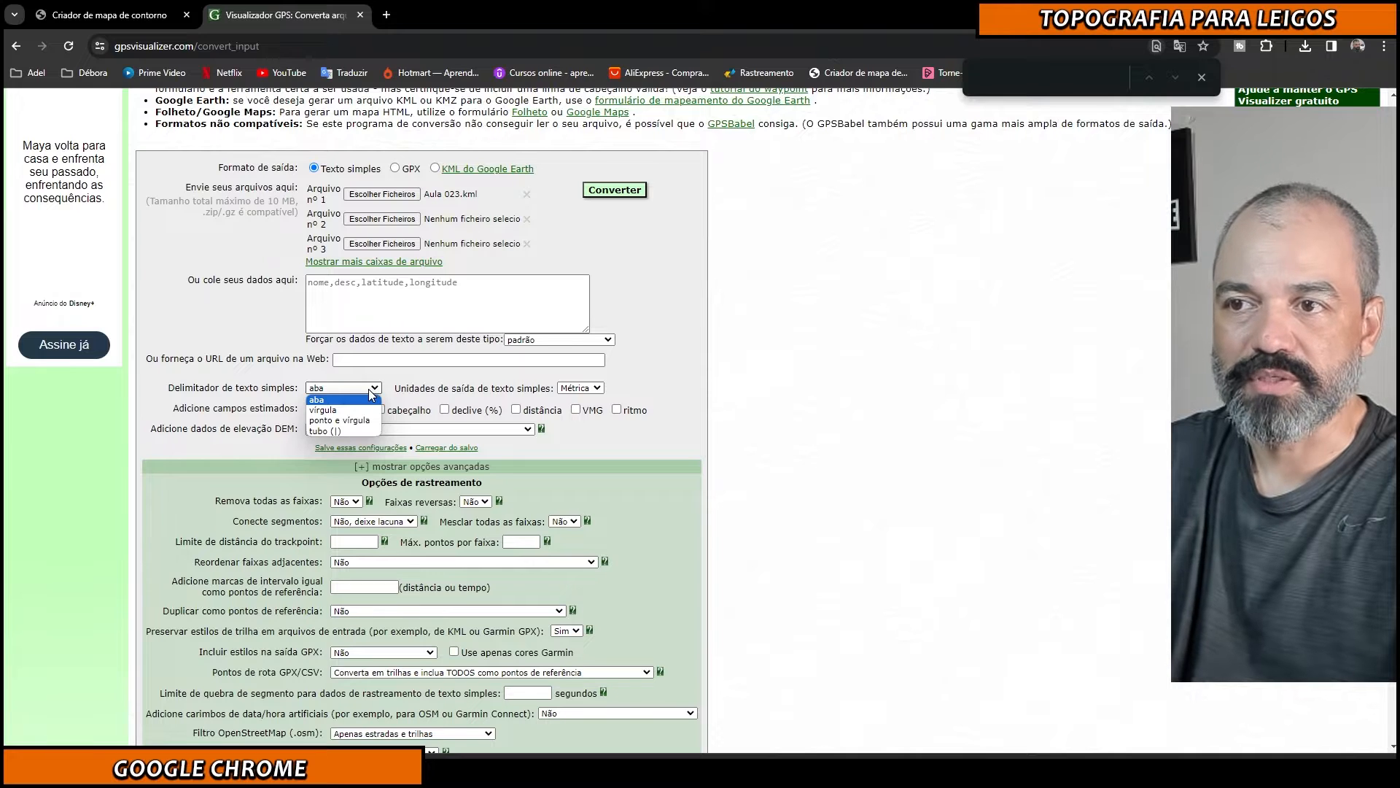
left_click(366, 395)
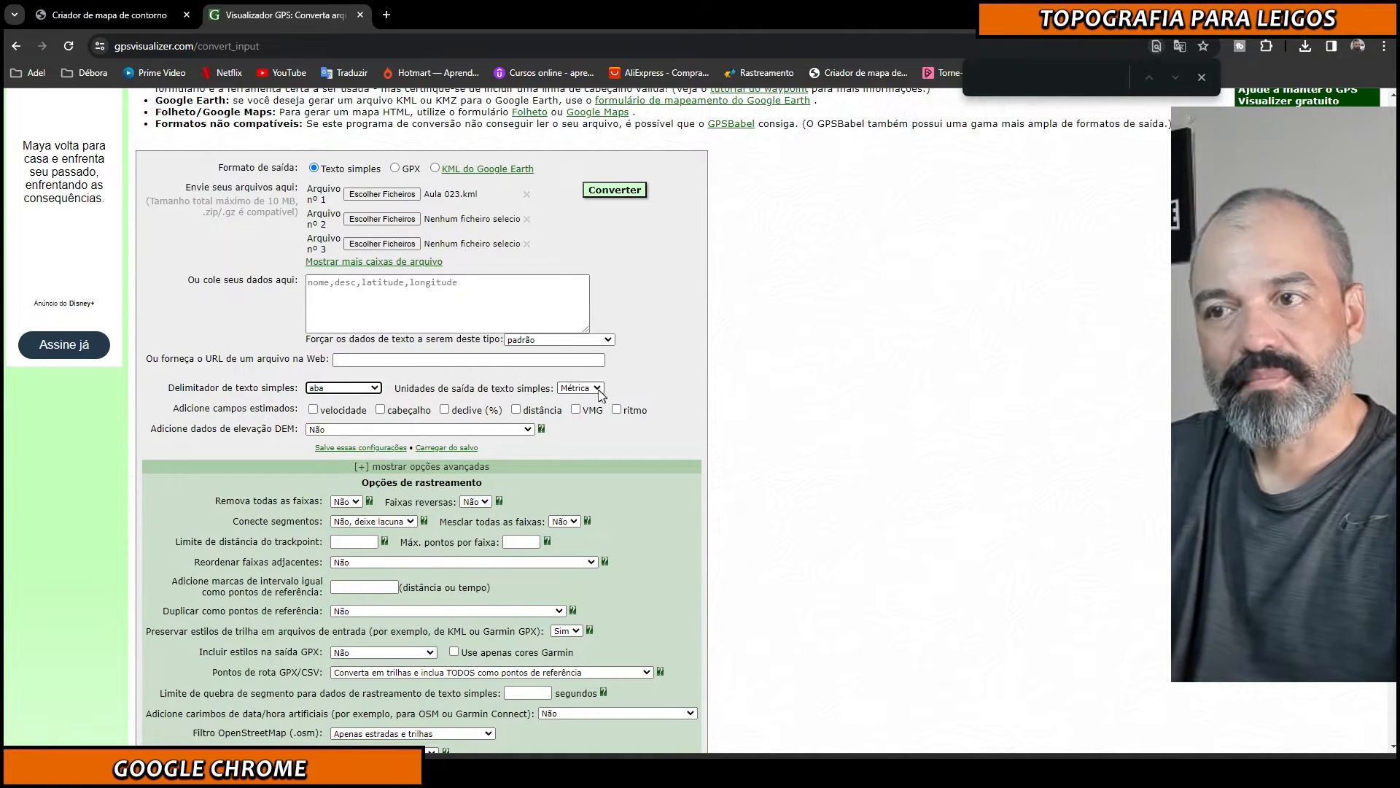
left_click(372, 431)
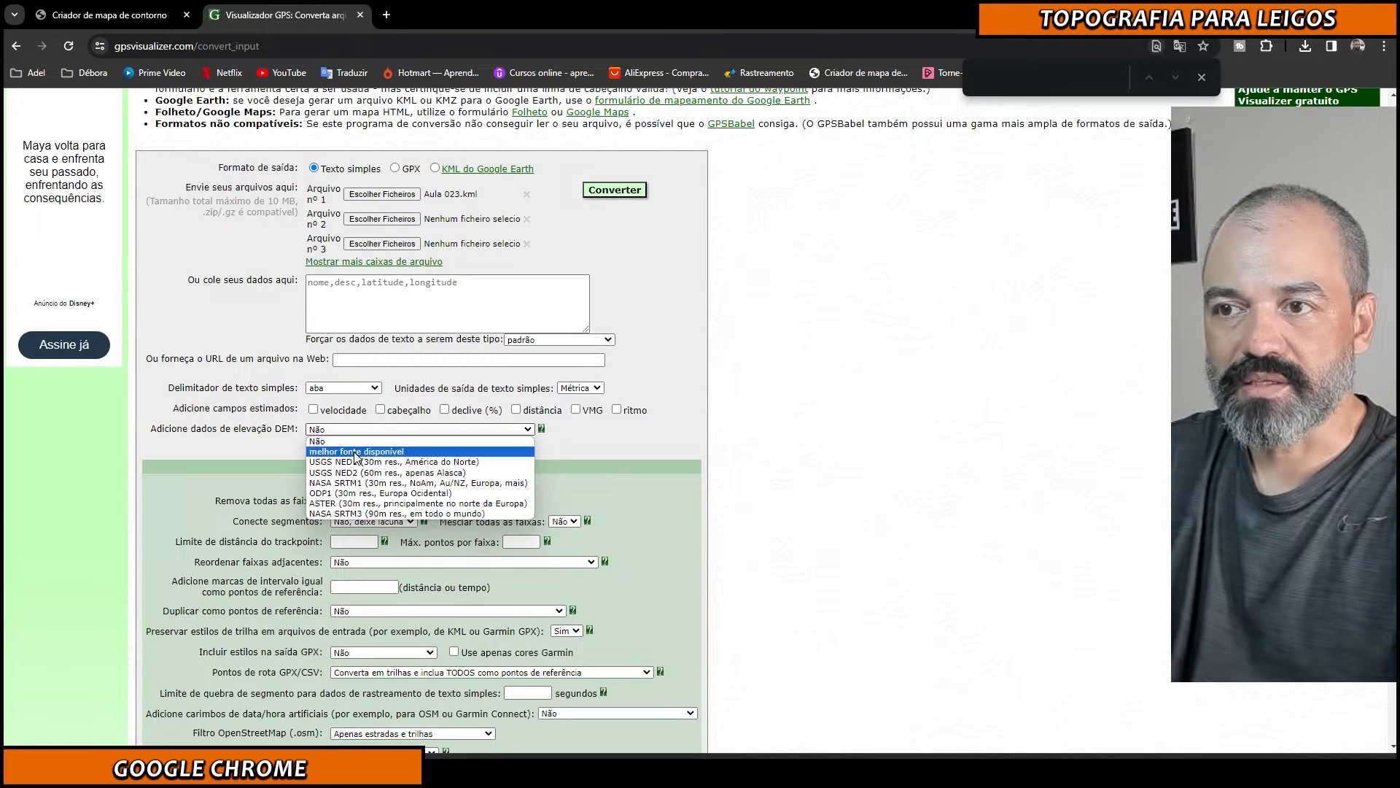
left_click(357, 451)
Step: Set the UTM coordinates output option to Sim for the plain-text output
scroll(734, 426, "down", 5)
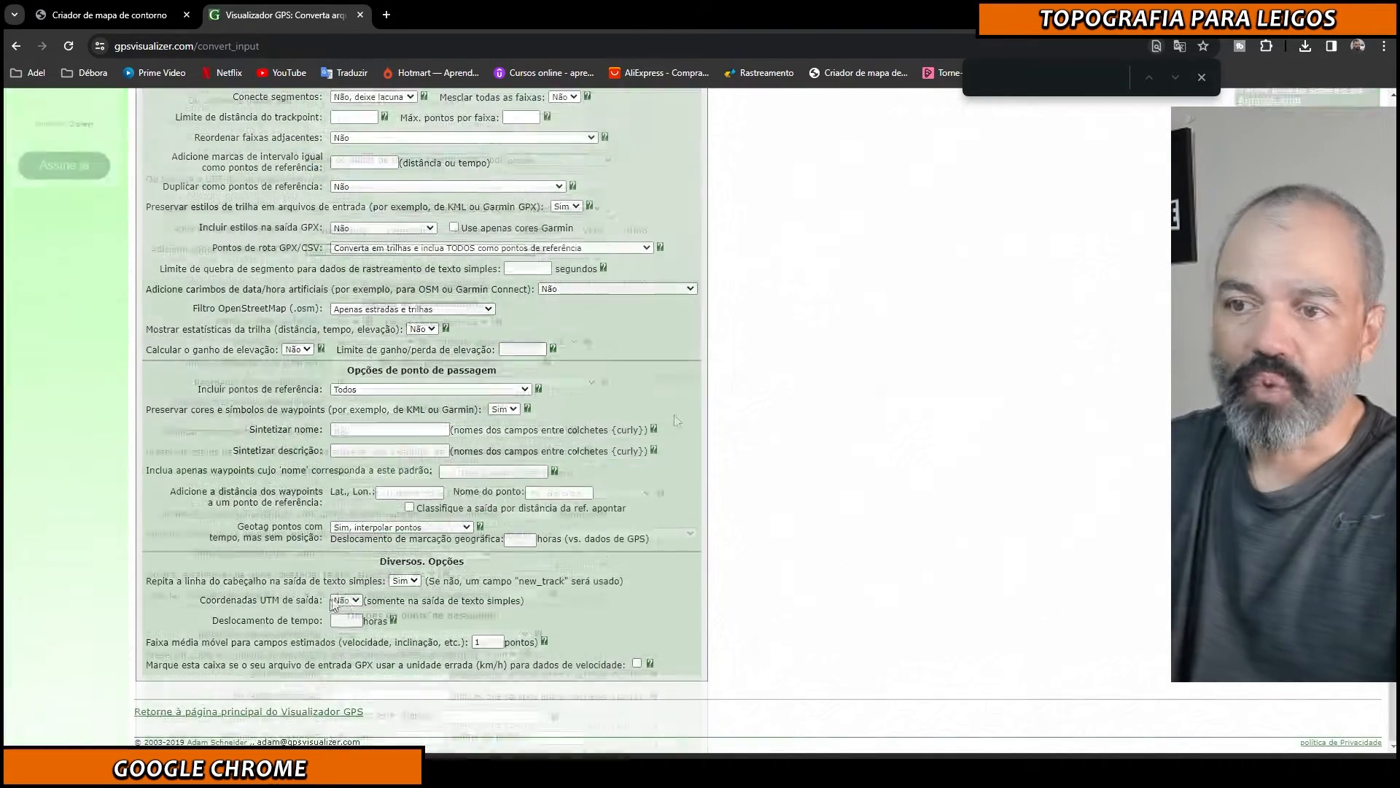
left_click(346, 600)
left_click(343, 621)
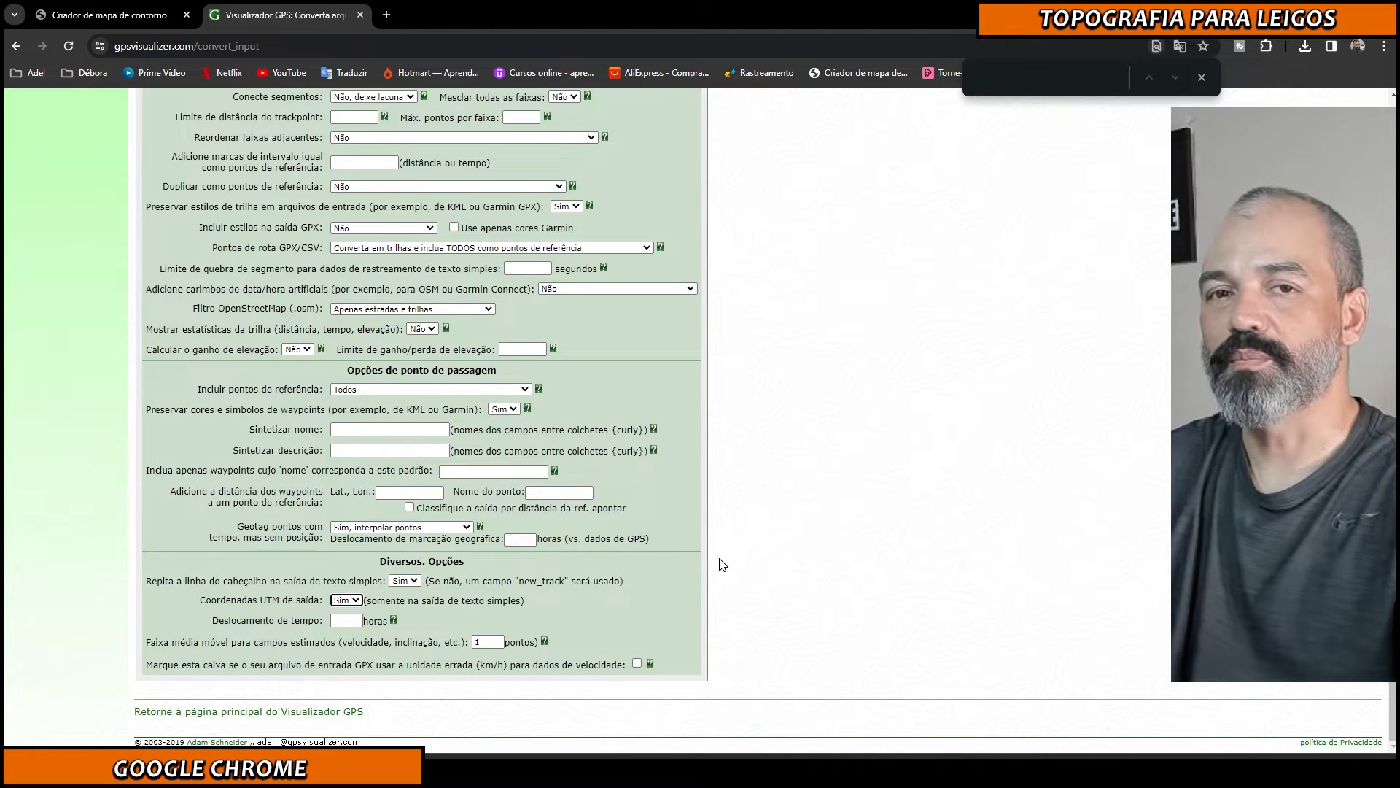
Step: Convert the uploaded file to plain text and download the result under the name Aula 023
scroll(755, 536, "up", 8)
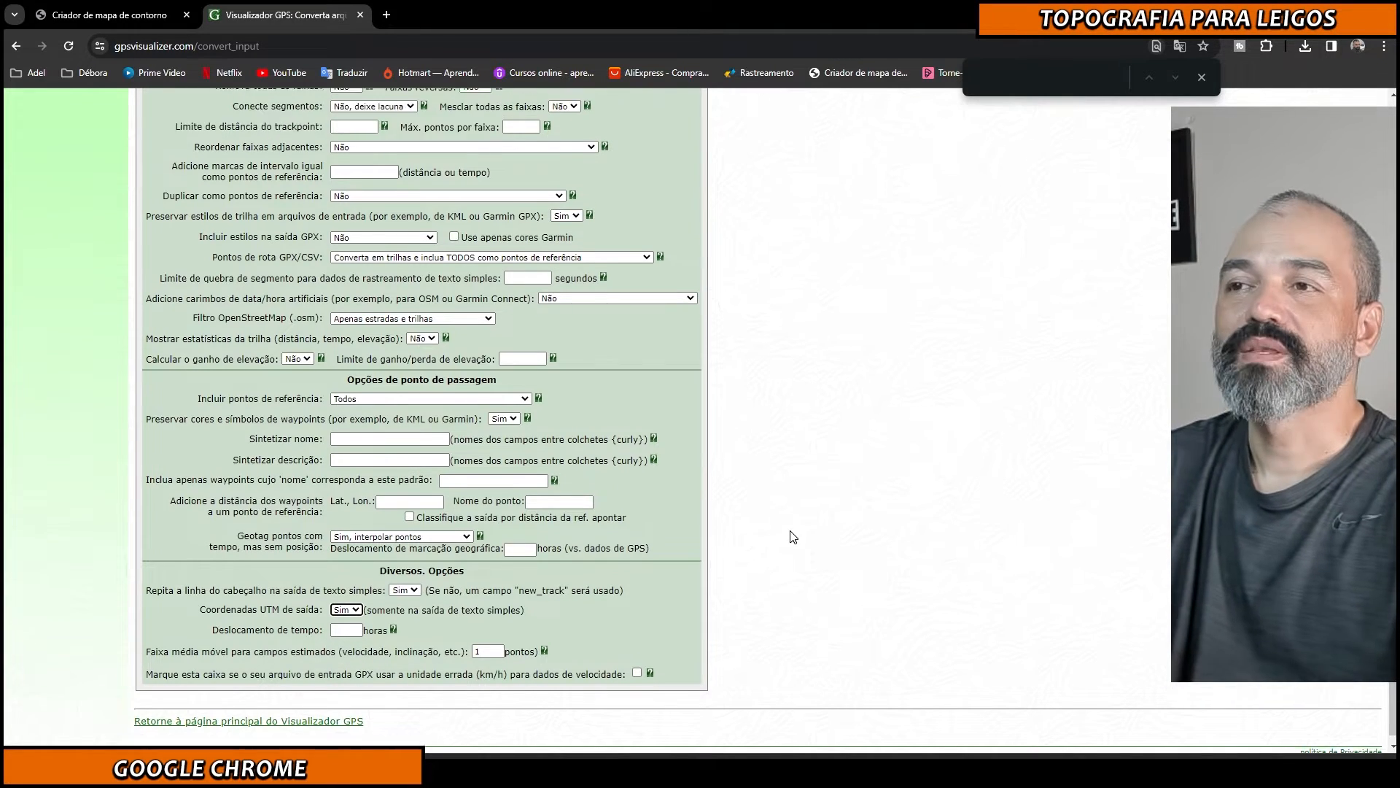
scroll(784, 540, "up", 1)
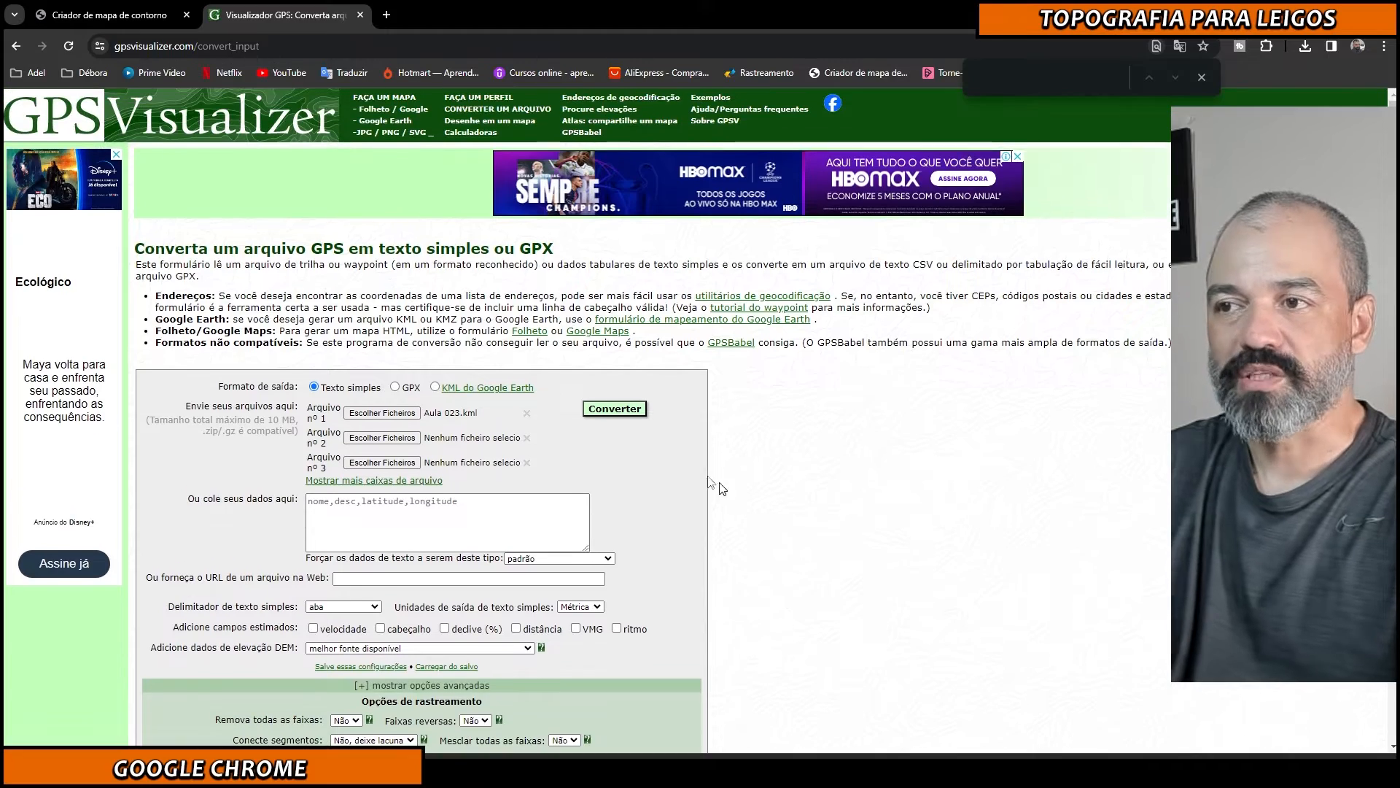
left_click(613, 410)
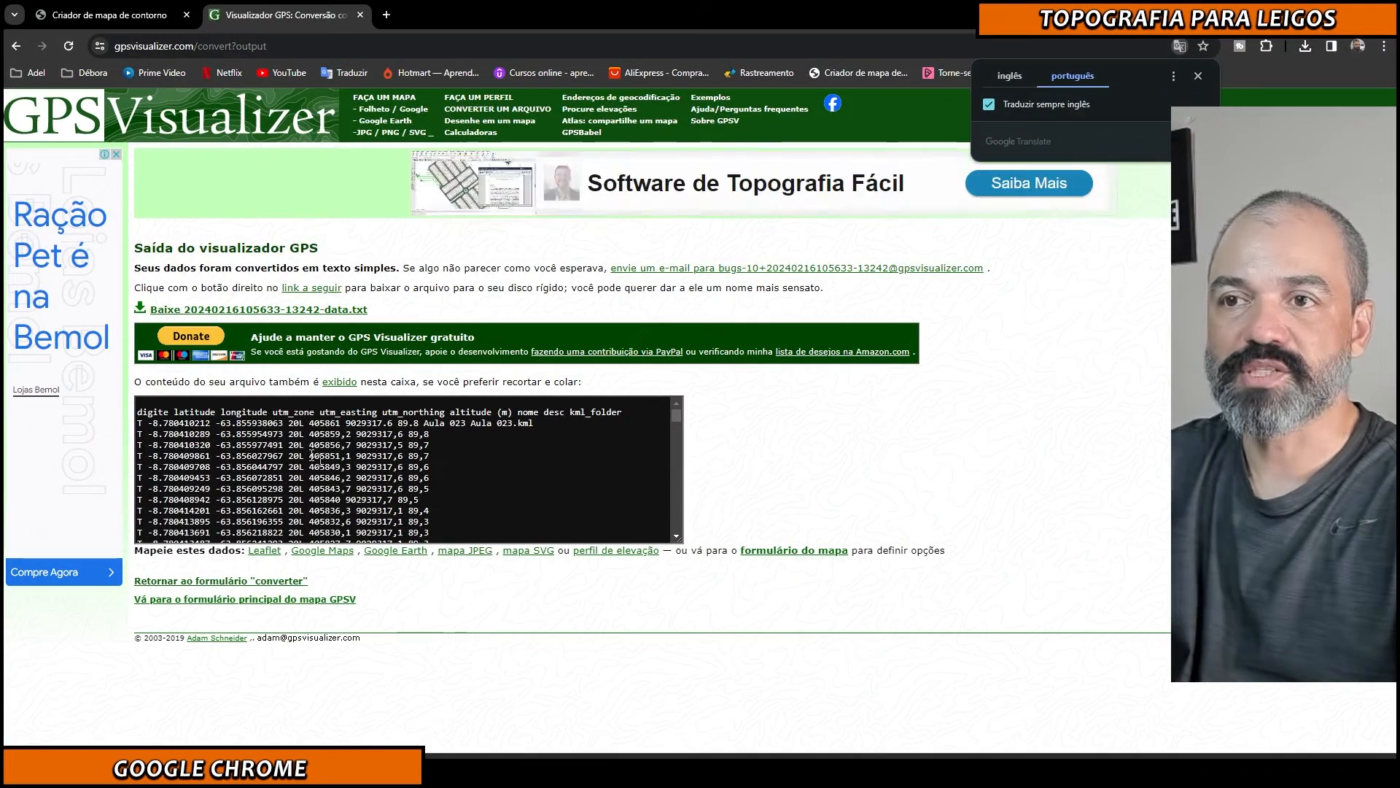
left_click(212, 313)
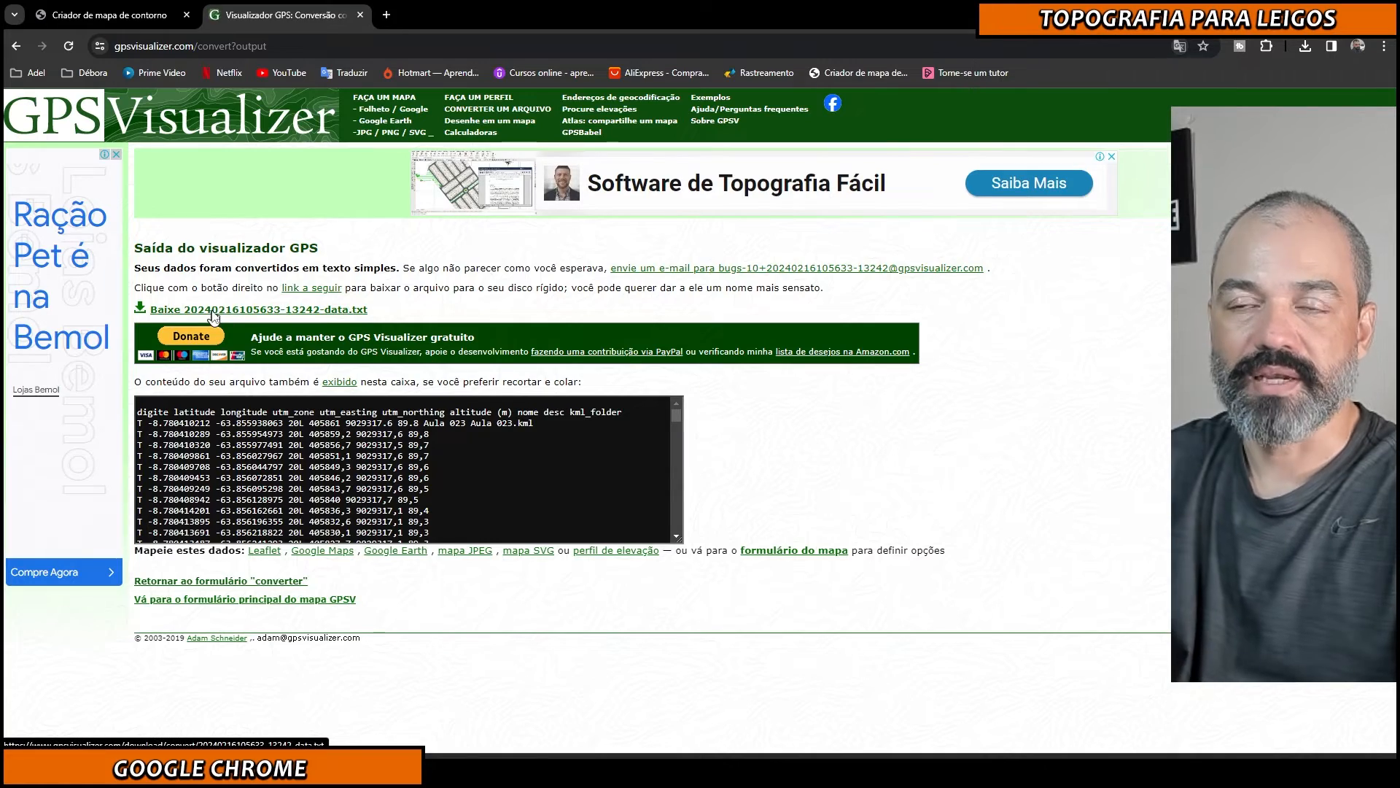
type("Aul")
type("a 023")
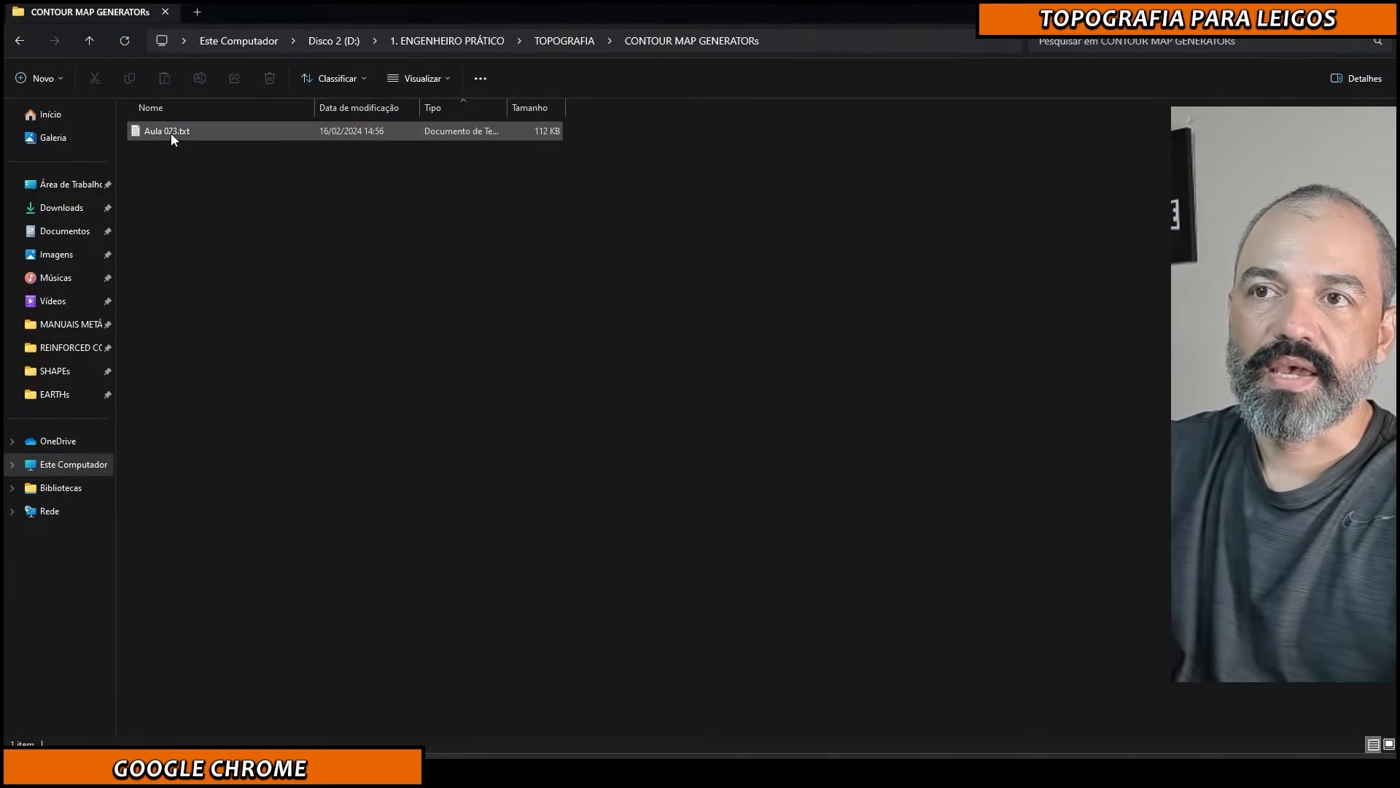
Step: Open Aula 023.txt from the CONTOUR MAP GENERATORs folder to check the exported coordinate data
double_click(168, 131)
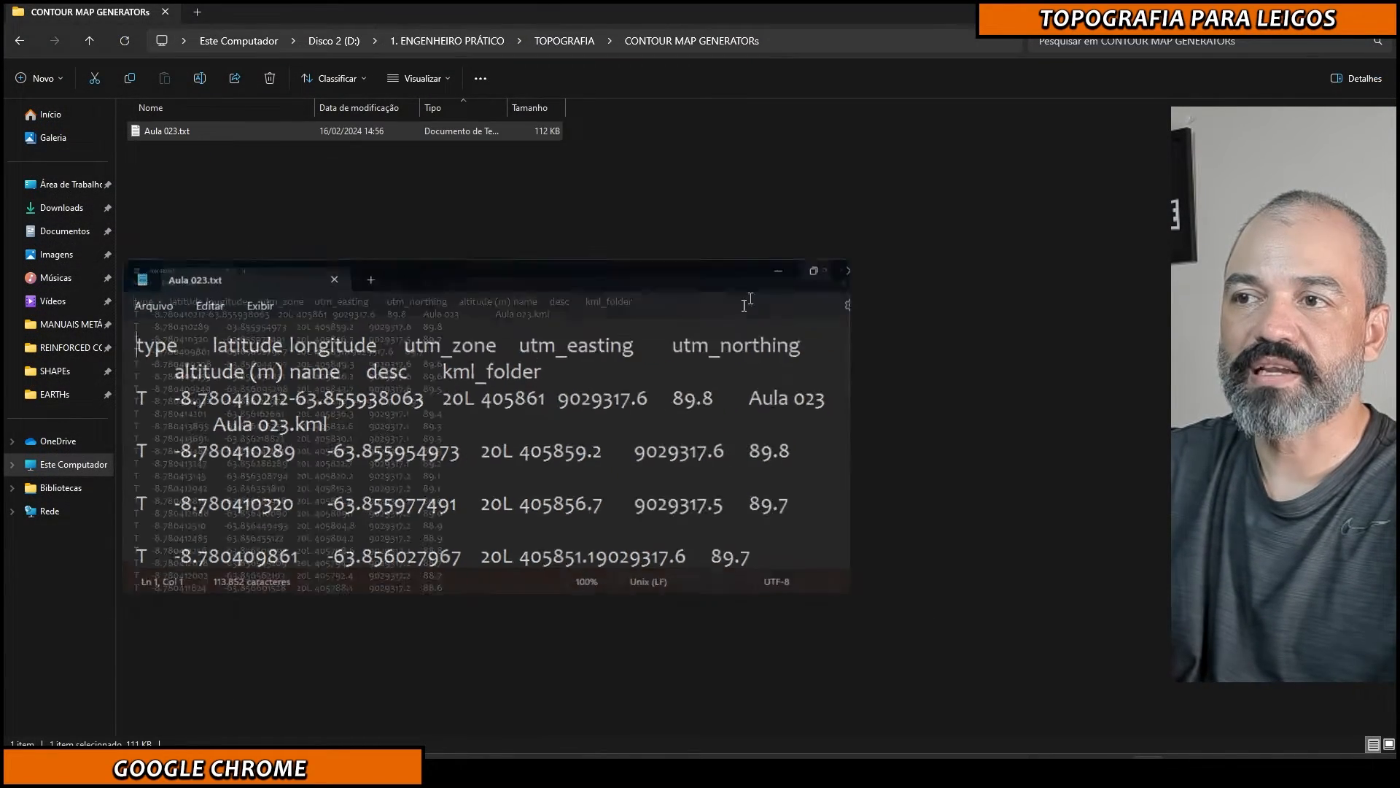
left_click(763, 287)
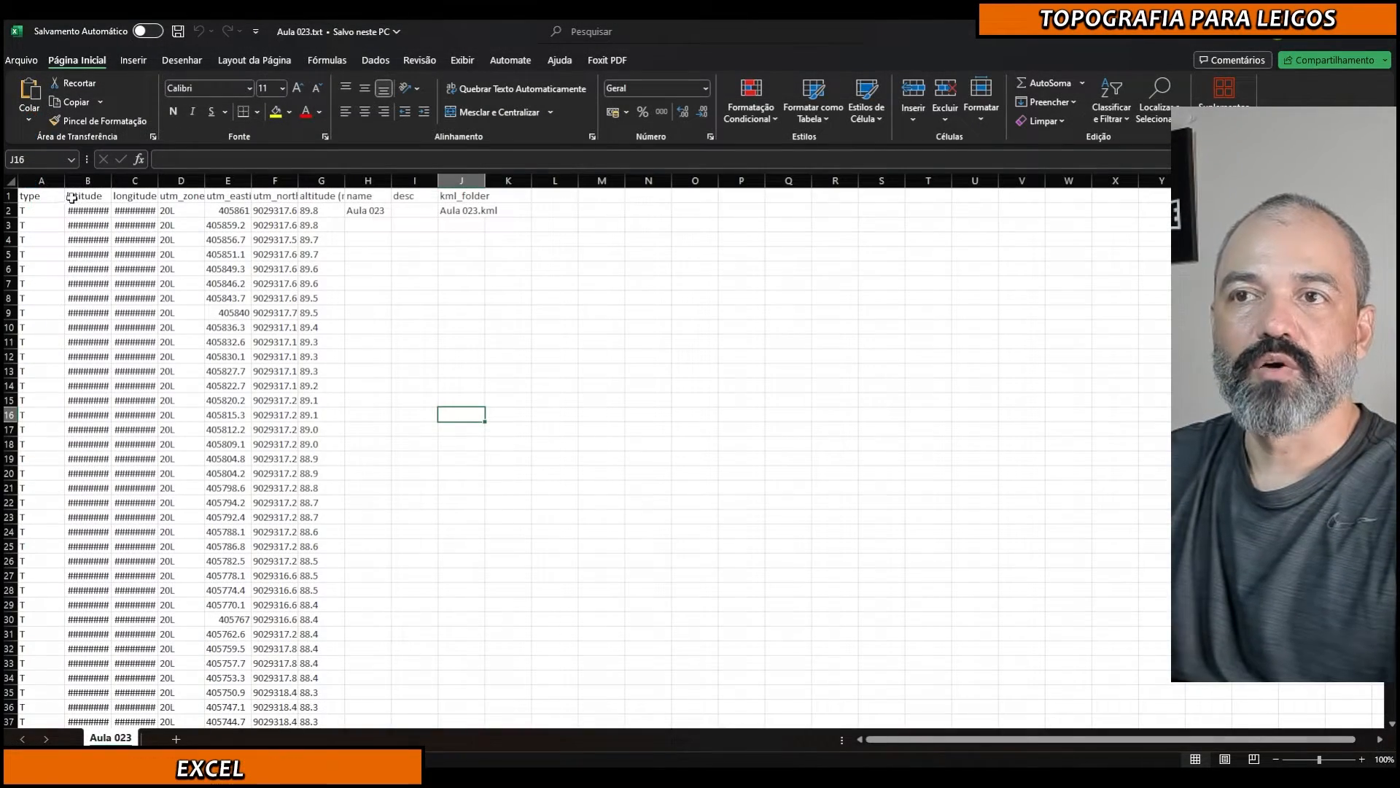
Step: In Excel, delete the type, latitude, longitude and utm_zone columns from the Aula 023 sheet
left_click_drag(43, 181, 181, 183)
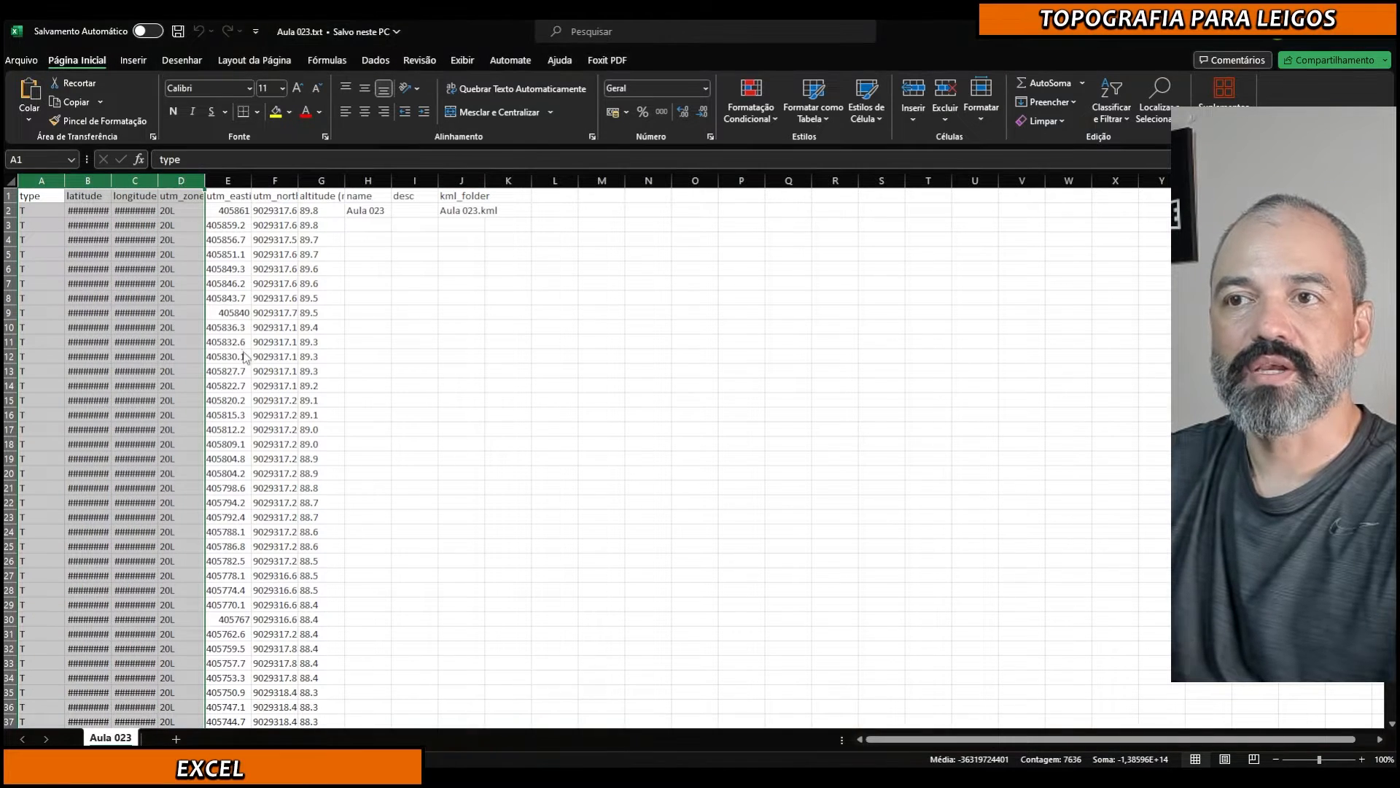
key("ctrl+minus")
left_click(342, 338)
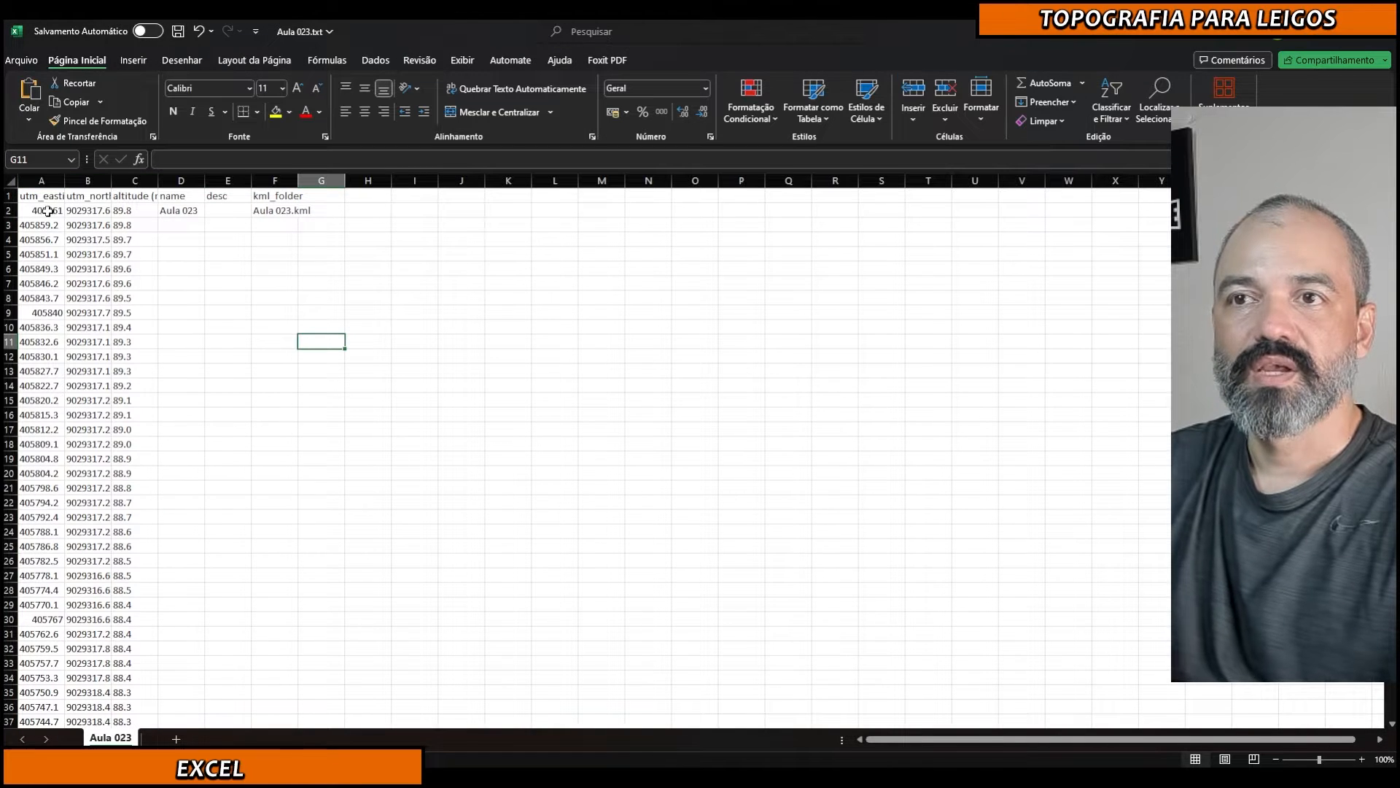
Step: Autofit the utm_easting, utm_northing and altitude (m) columns, and clear the contents of the name, desc and kml_folder columns
double_click(65, 180)
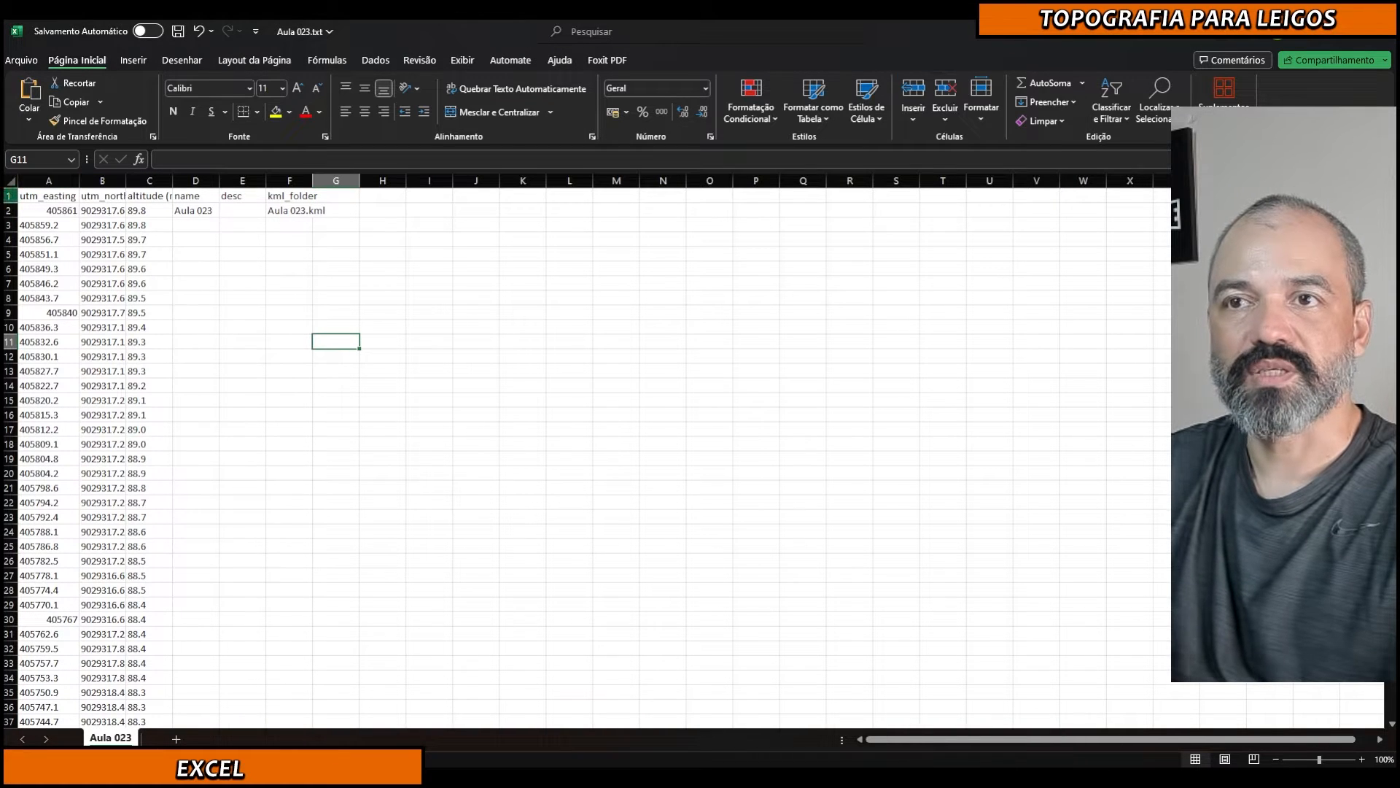
double_click(125, 181)
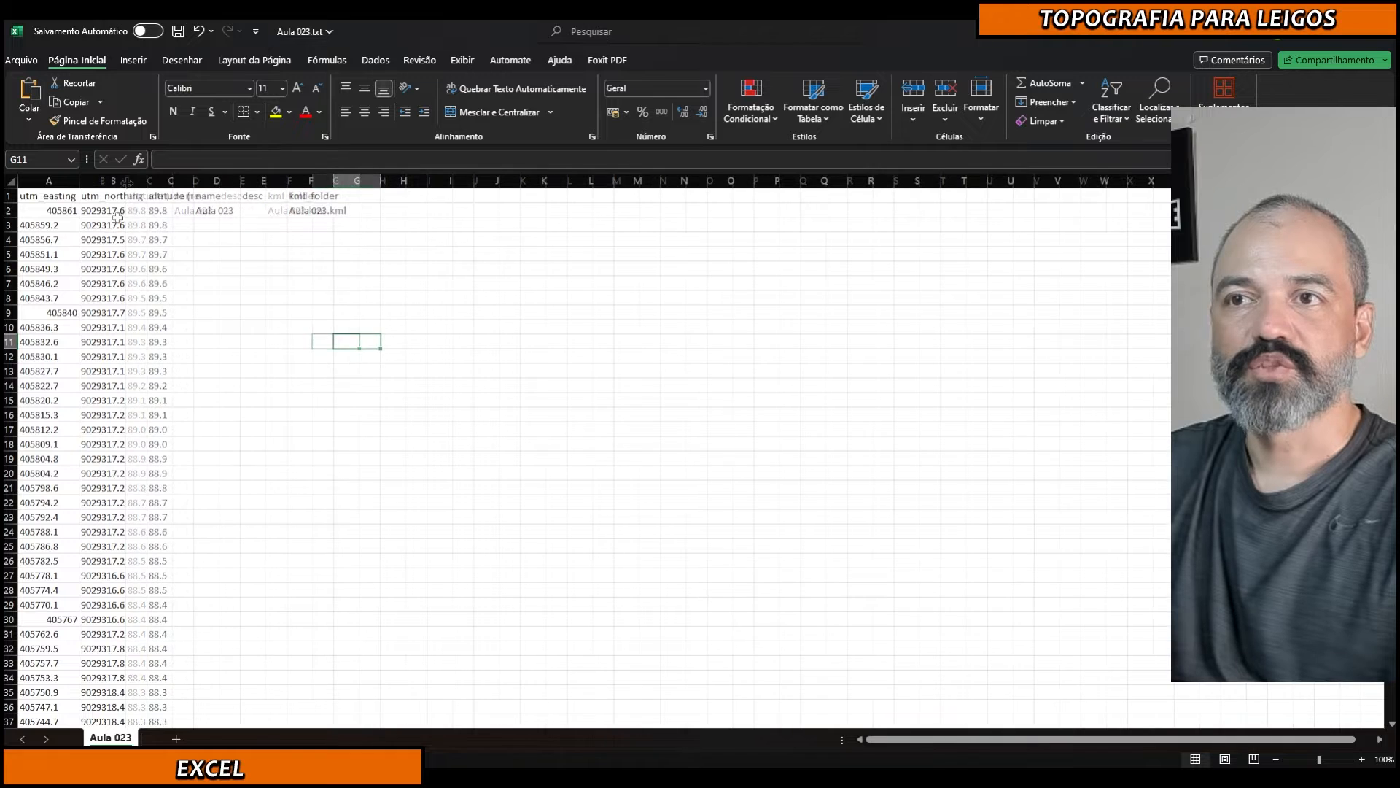
double_click(193, 181)
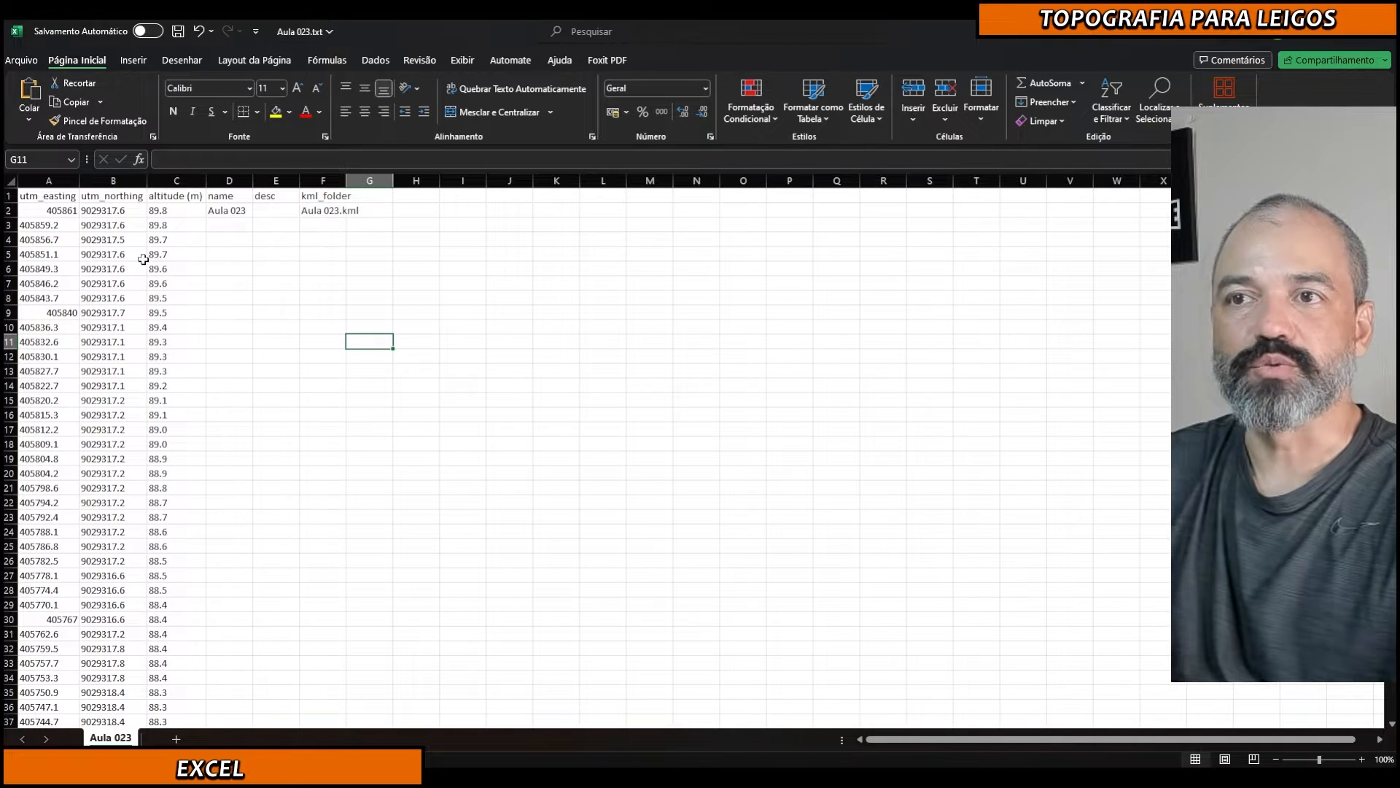
left_click_drag(227, 176, 370, 180)
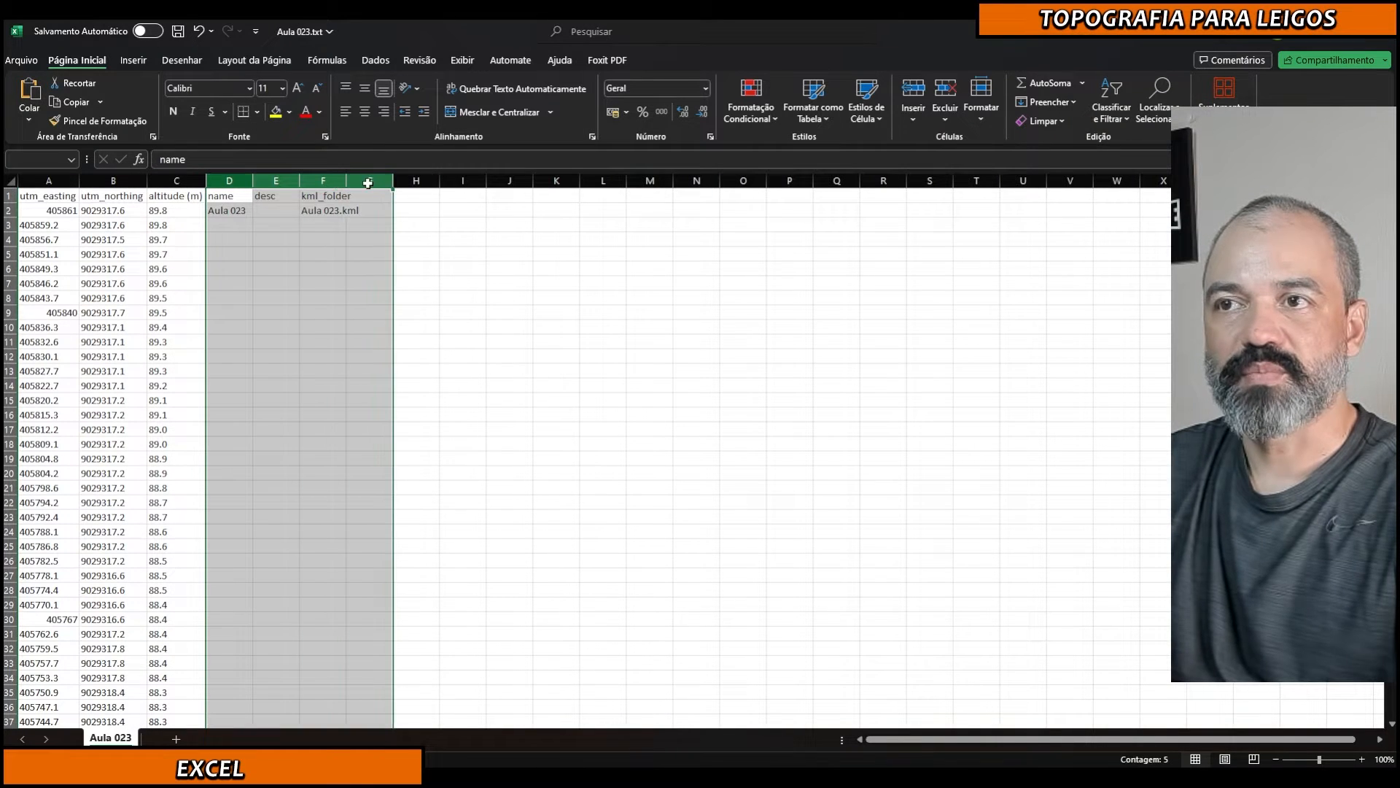
key("Delete")
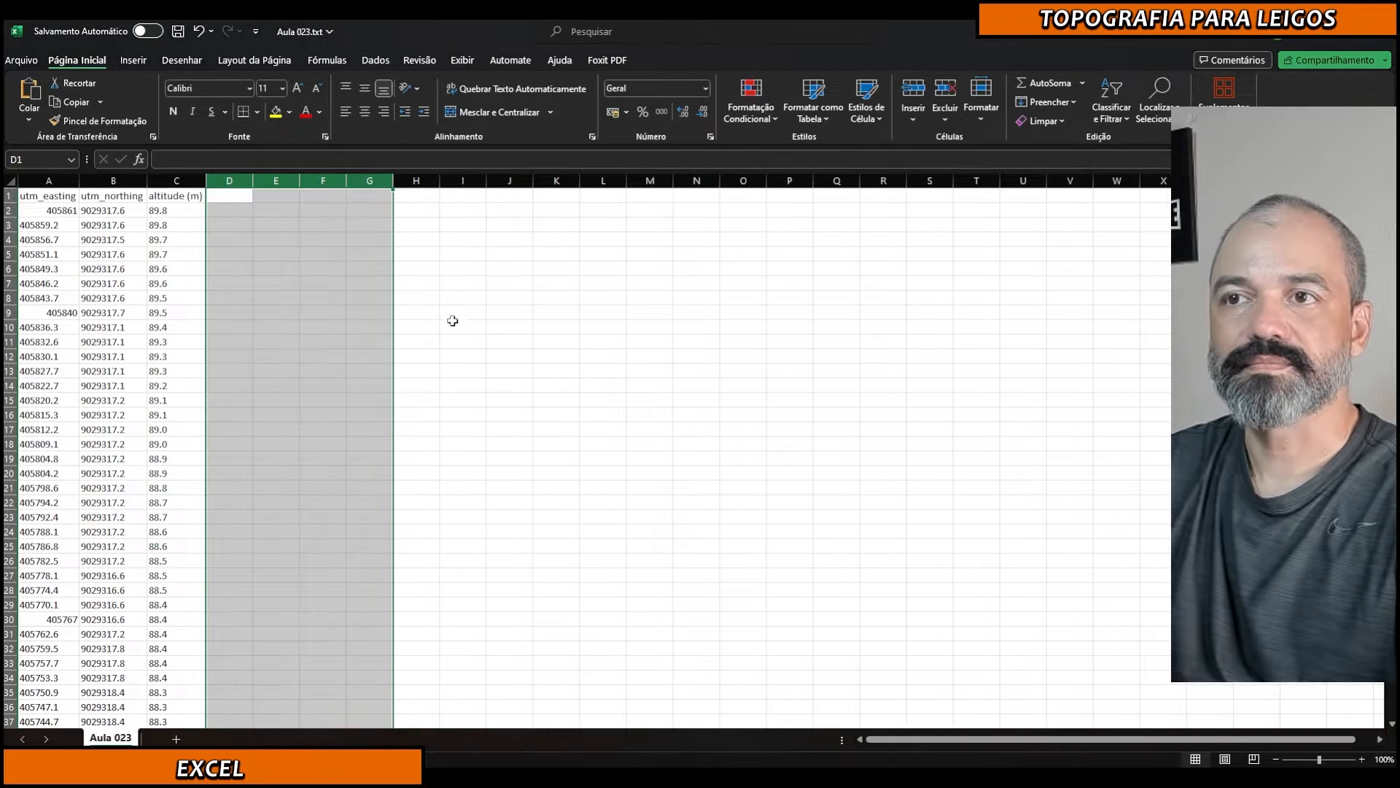
Step: Delete the header row with utm_easting, utm_northing and altitude (m) from the Aula 023 sheet
left_click(453, 322)
left_click(7, 195)
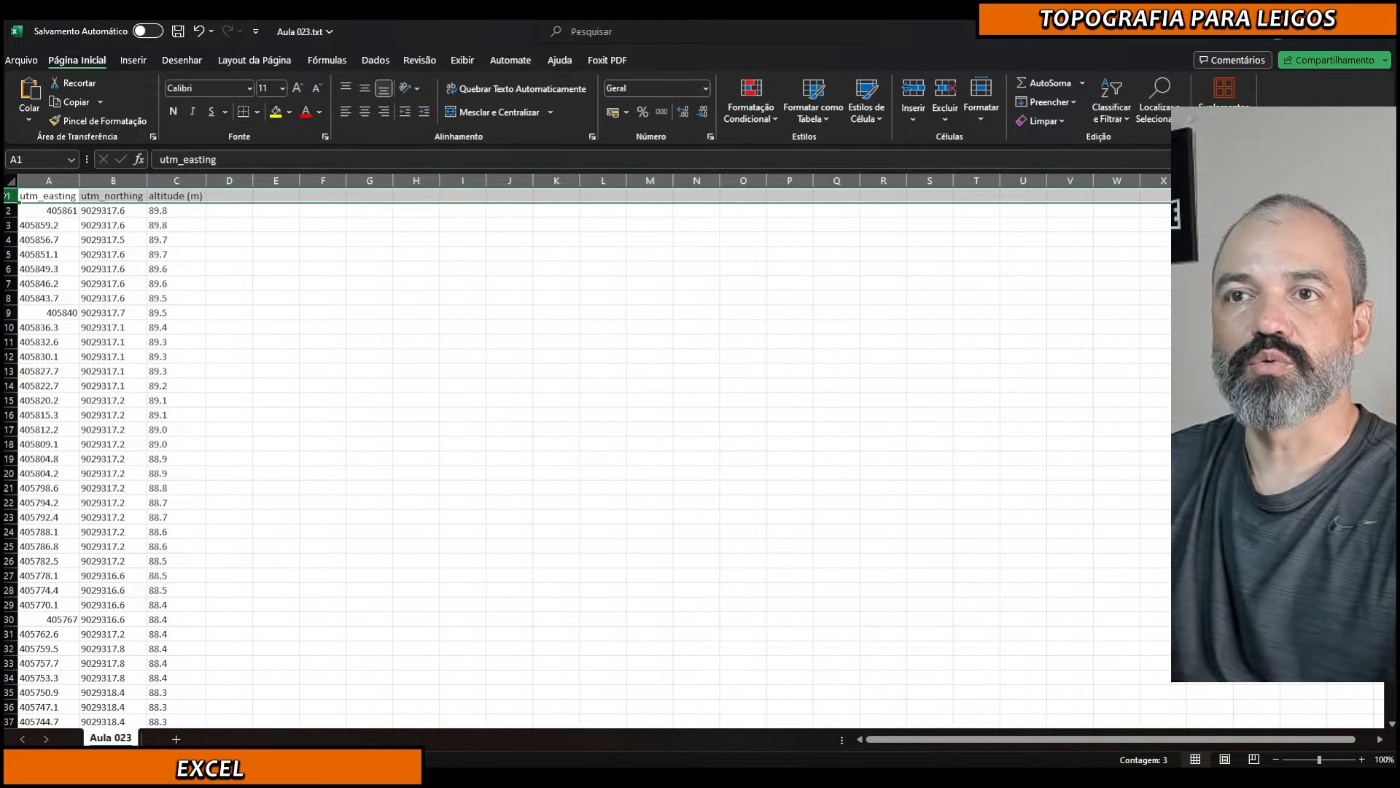
key("ctrl+minus")
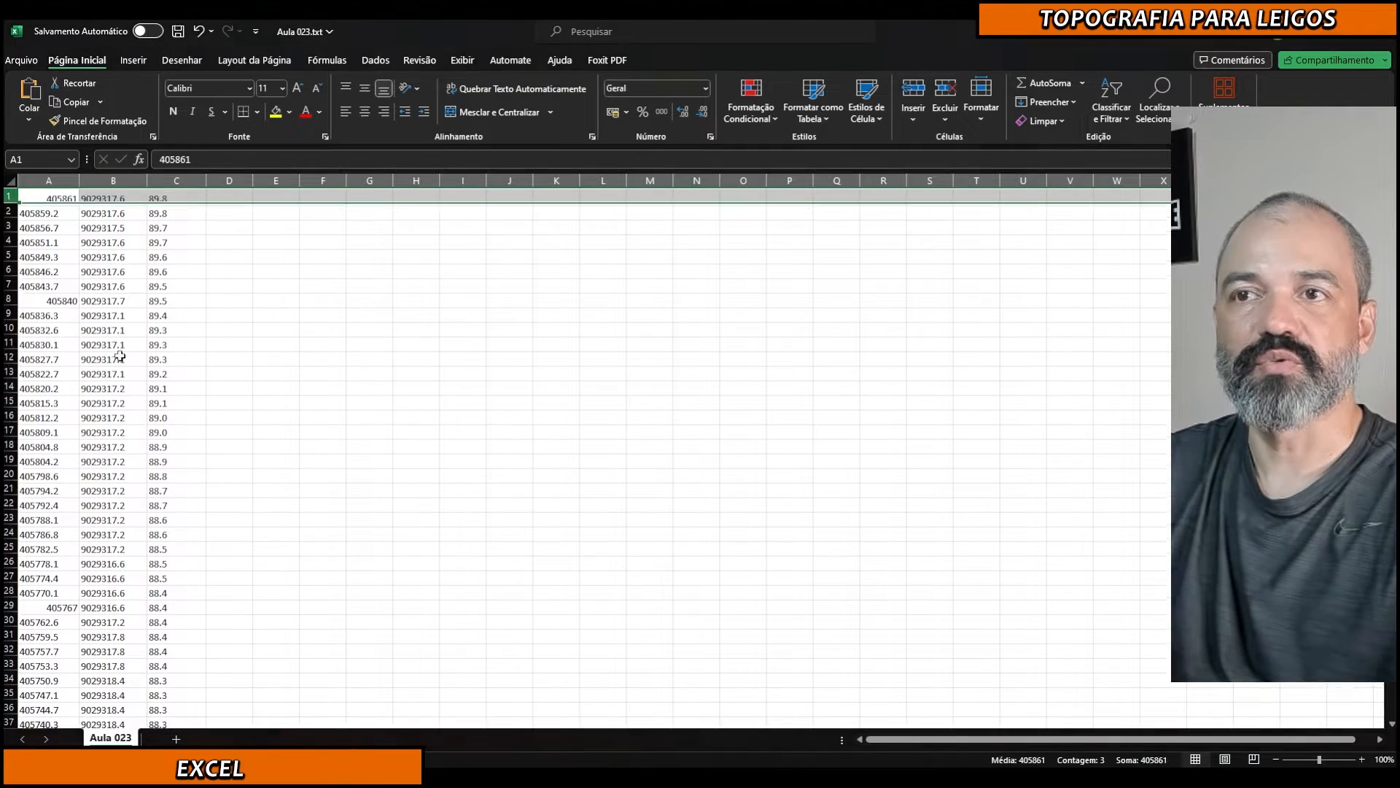
left_click(303, 326)
Step: Center the contents of all cells in the sheet horizontally and vertically
left_click(8, 182)
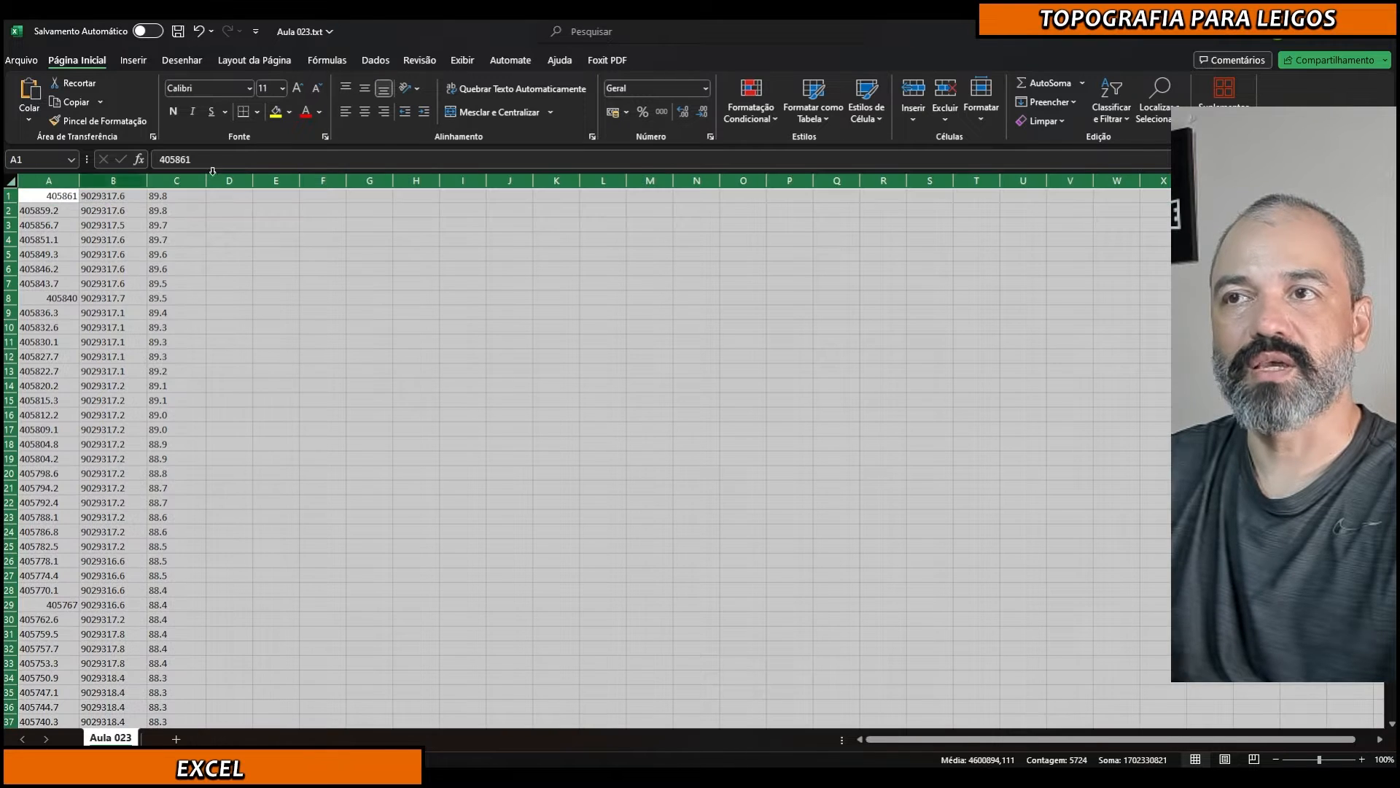
left_click(365, 112)
left_click(278, 315)
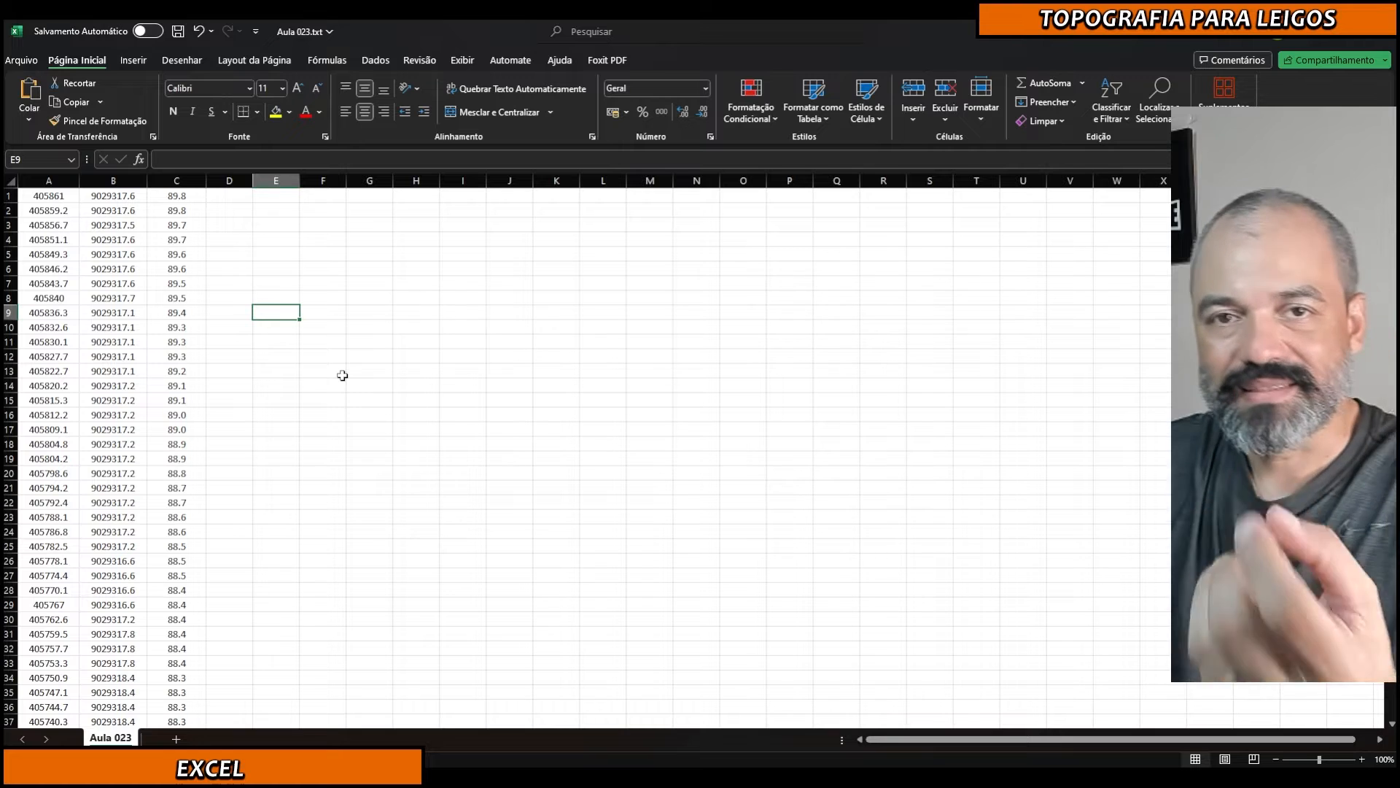
left_click(317, 357)
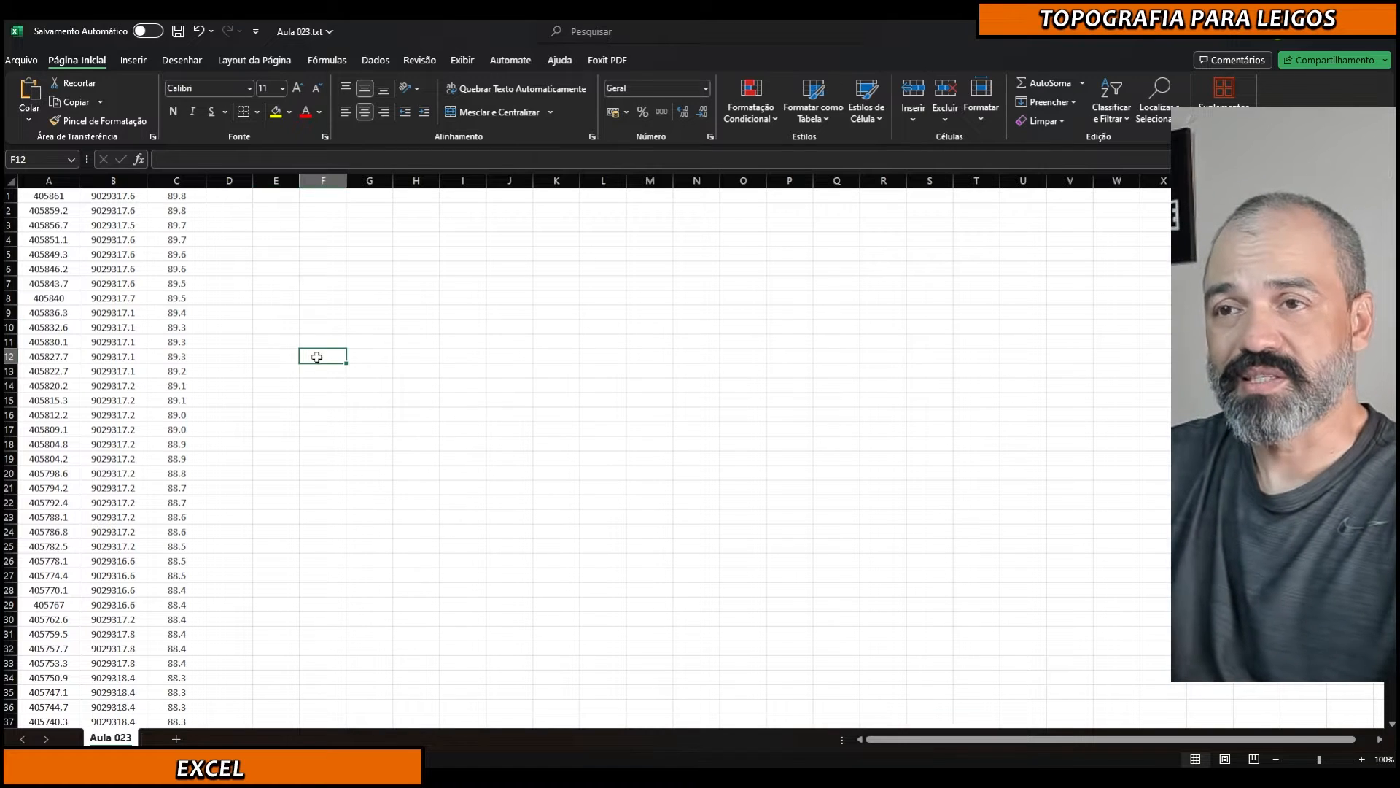
left_click(323, 283)
Step: Save the sheet as Aula 023 in comma-separated CSV format (*.csv) in the CONTOUR MAP GENERATORs folder
left_click(21, 60)
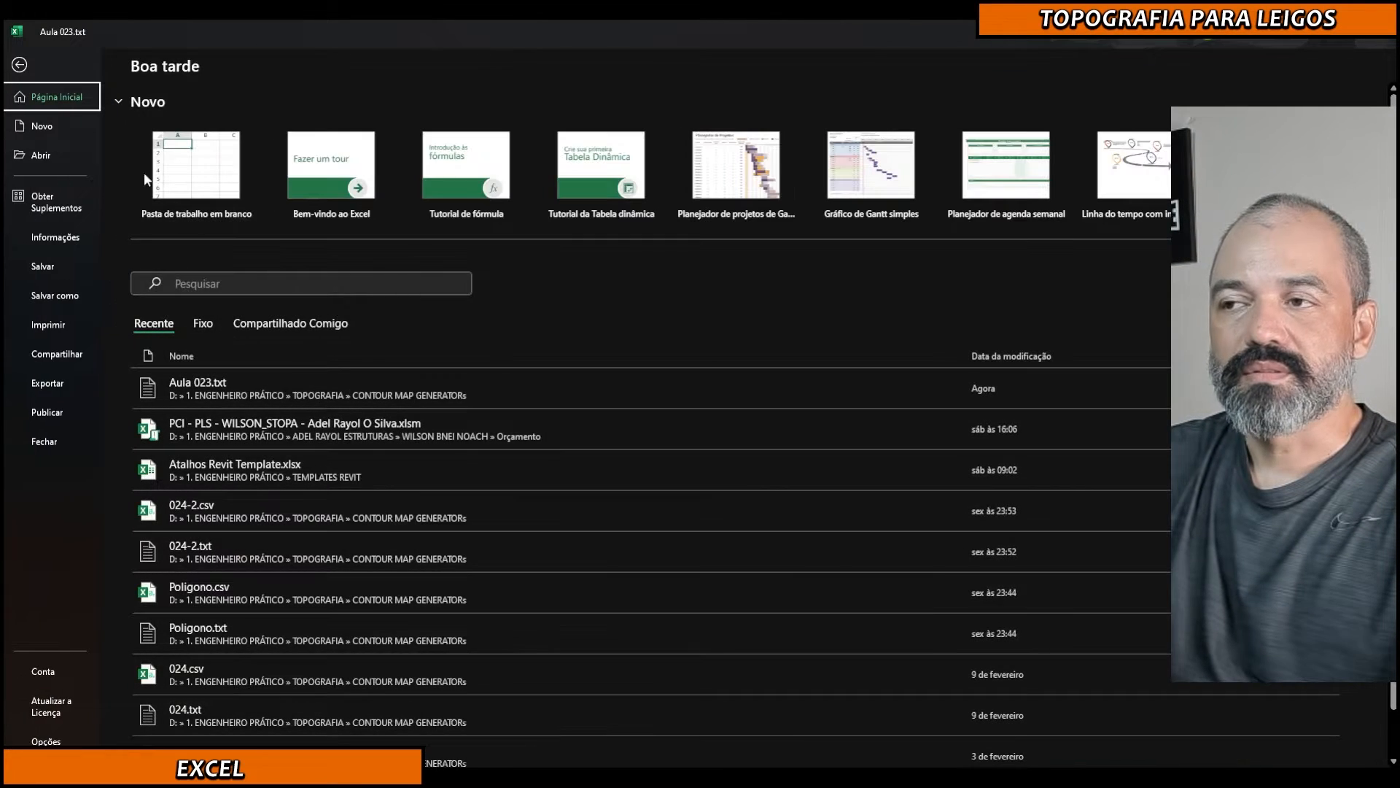
left_click(55, 295)
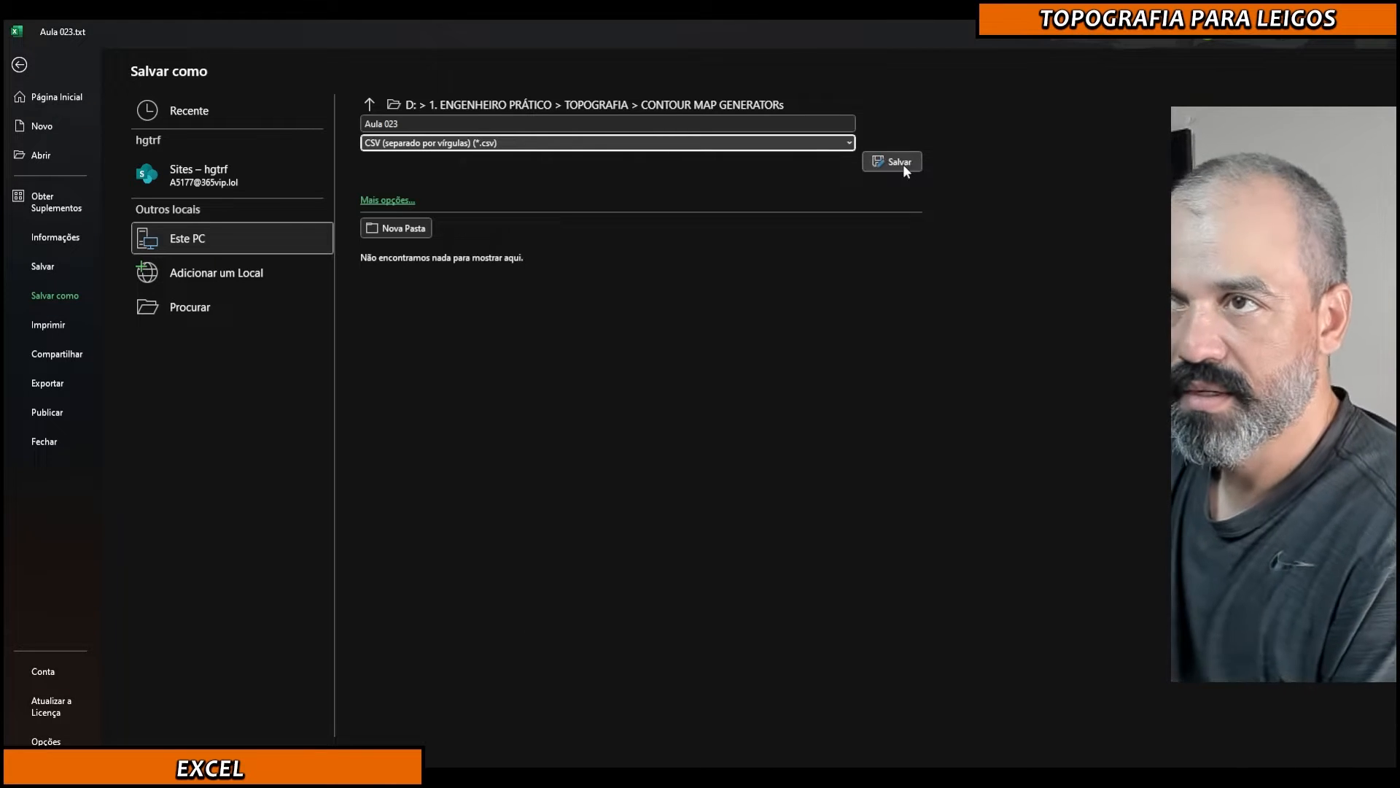
left_click(899, 164)
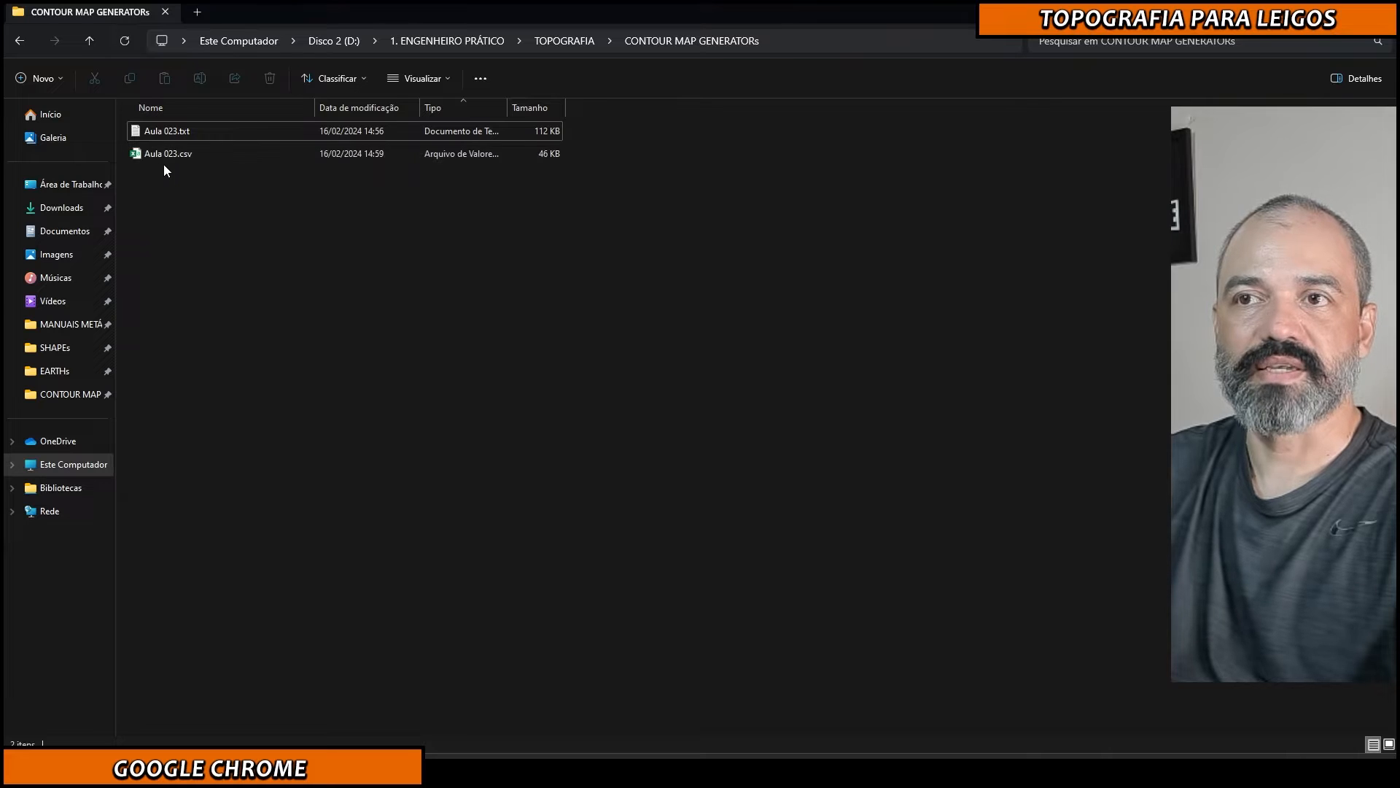
Step: Open Aula 023.csv from the CONTOUR MAP GENERATORs folder in Notepad and examine the separators between the coordinate values
right_click(165, 155)
mouse_move(208, 218)
left_click(448, 232)
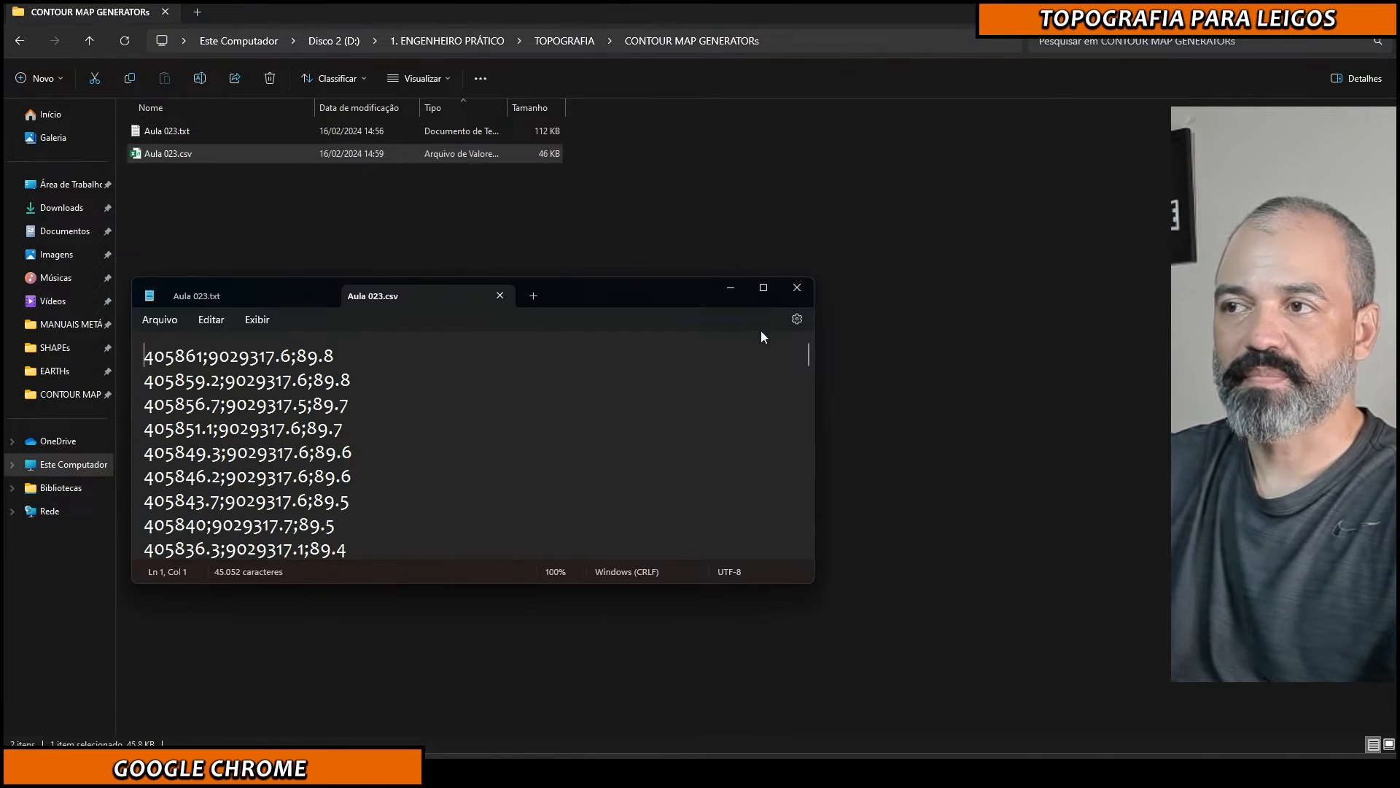
left_click(764, 289)
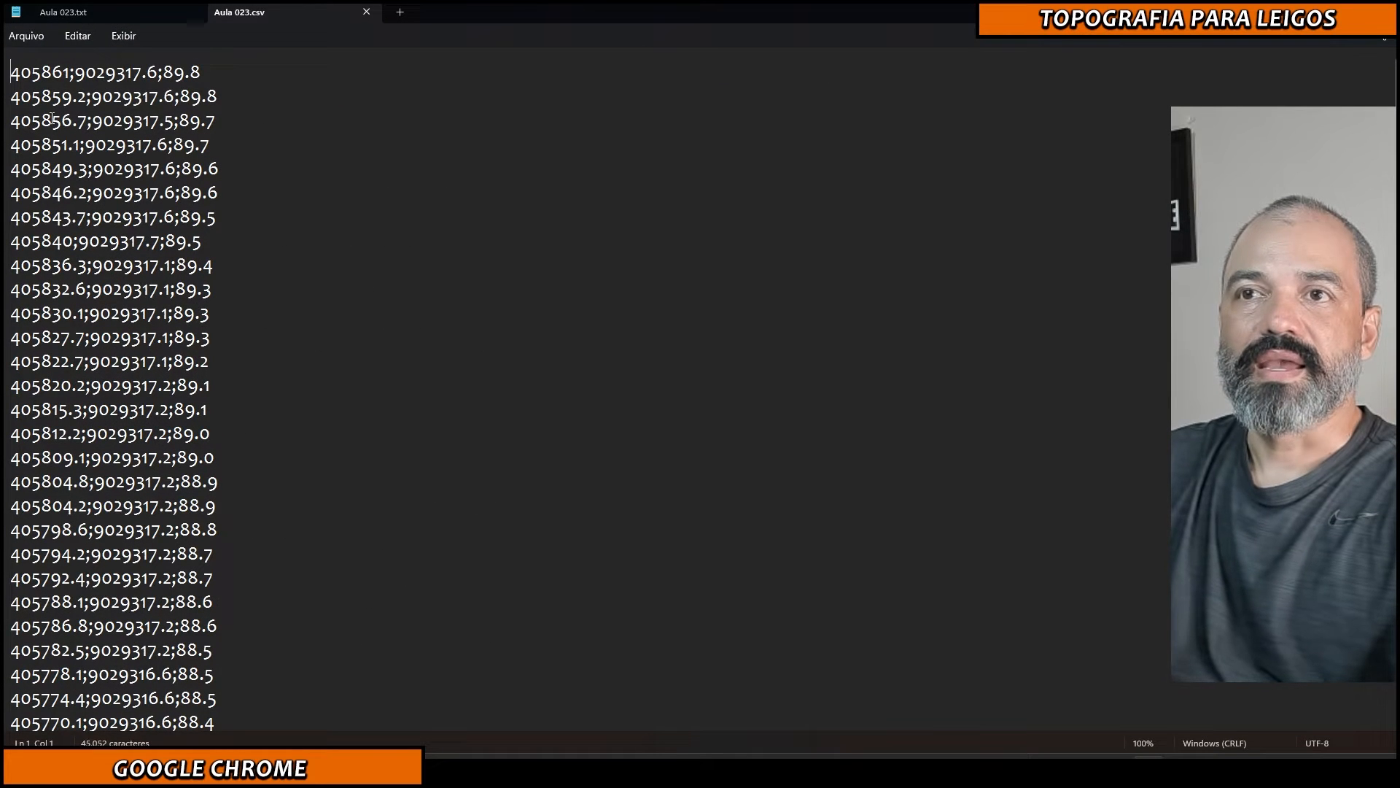
double_click(73, 75)
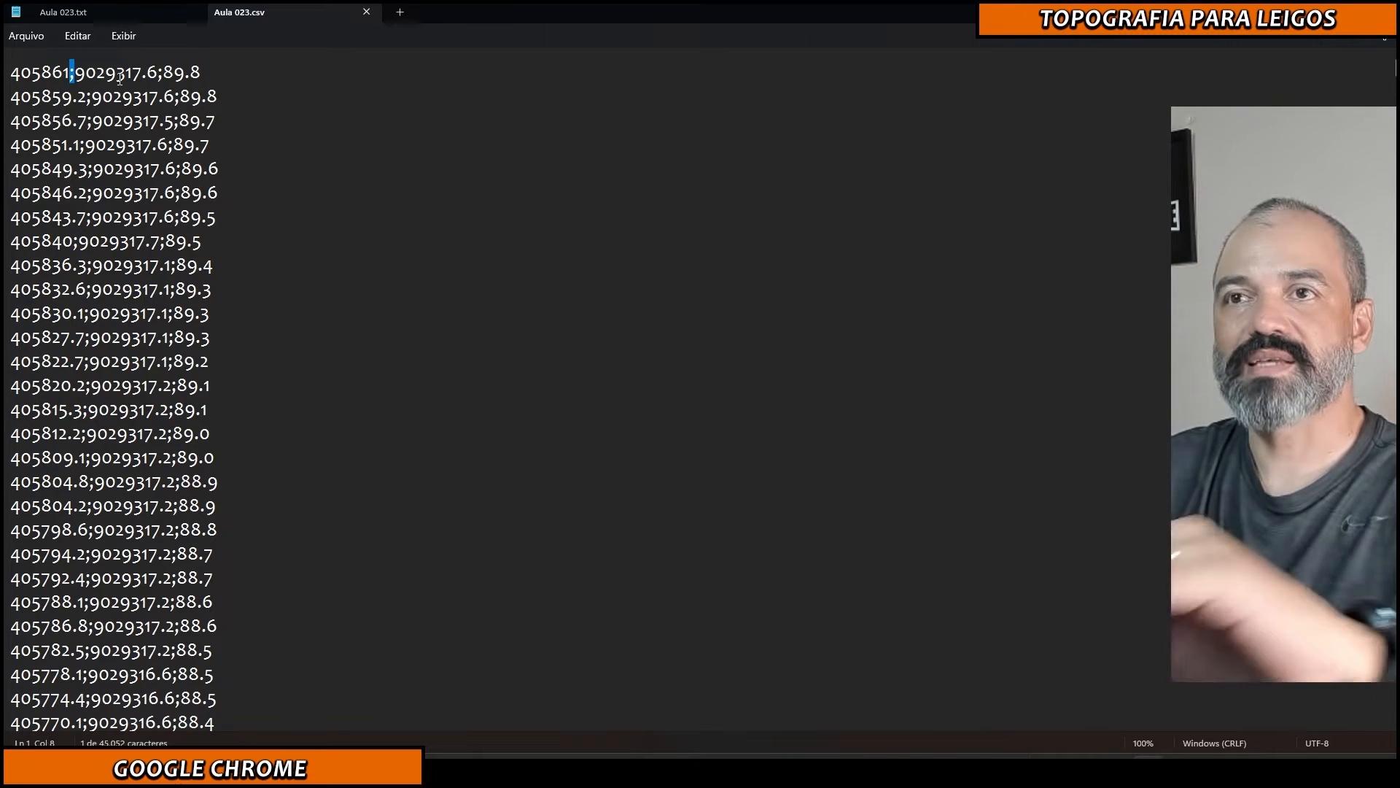
left_click(158, 72)
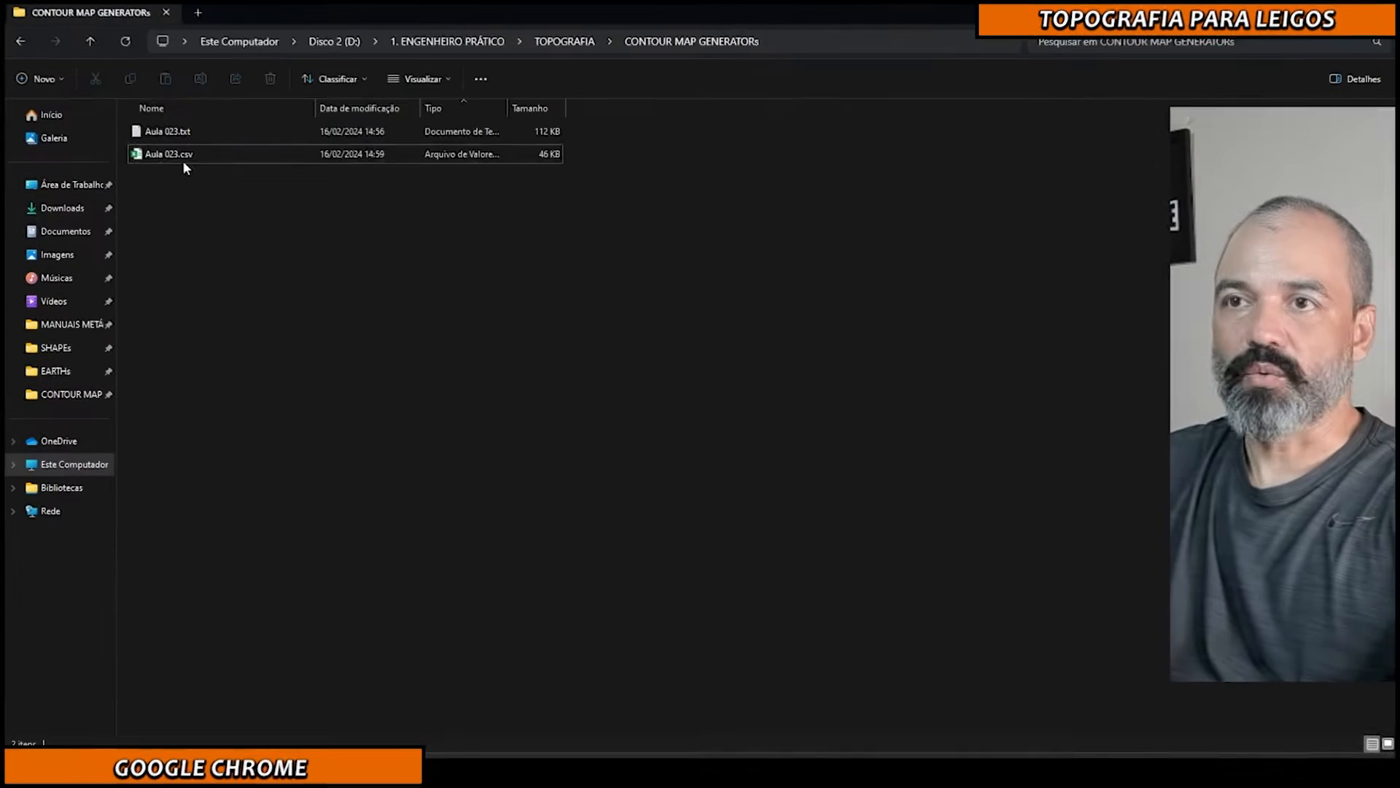
Step: Switch to Word and open Aula 023.csv from the CONTOUR MAP GENERATORs folder
left_click(179, 157)
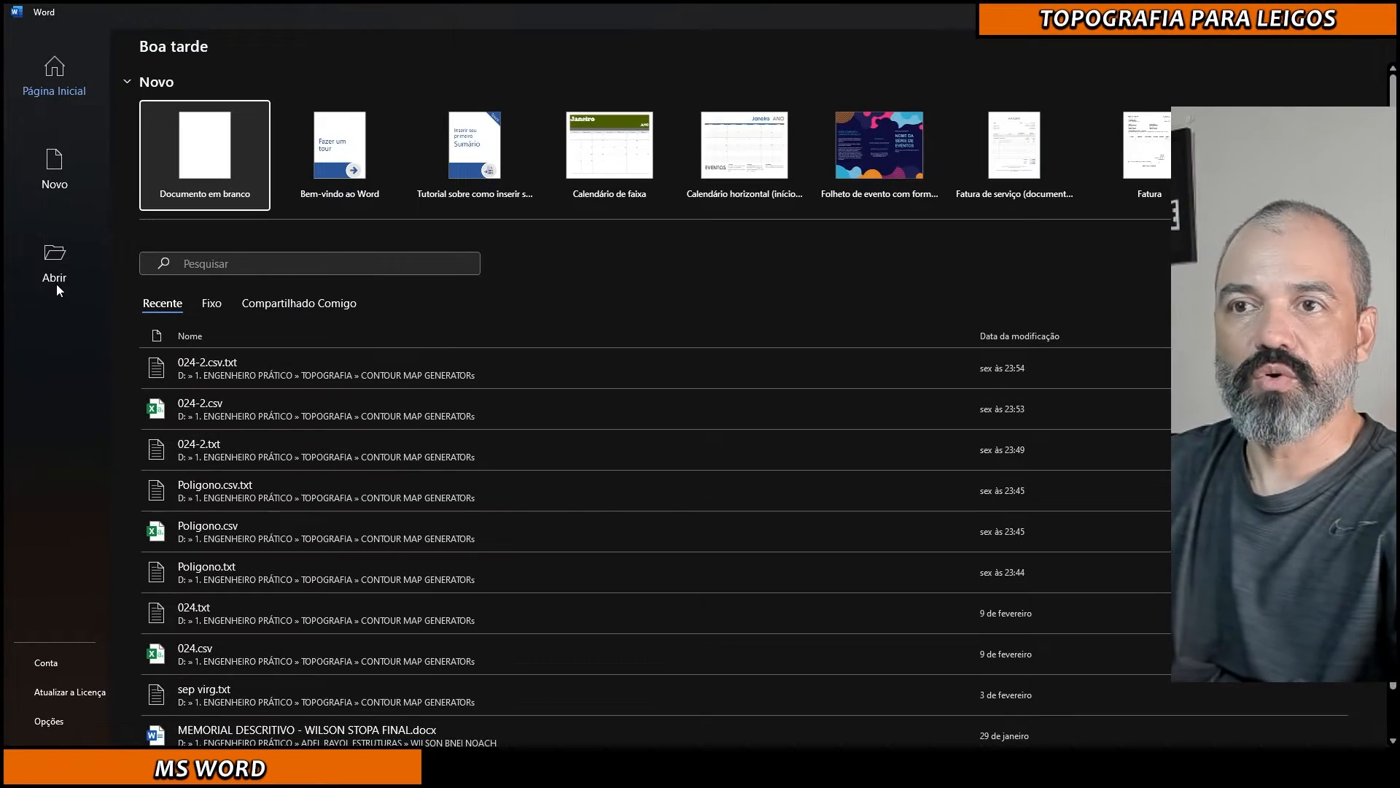
left_click(57, 288)
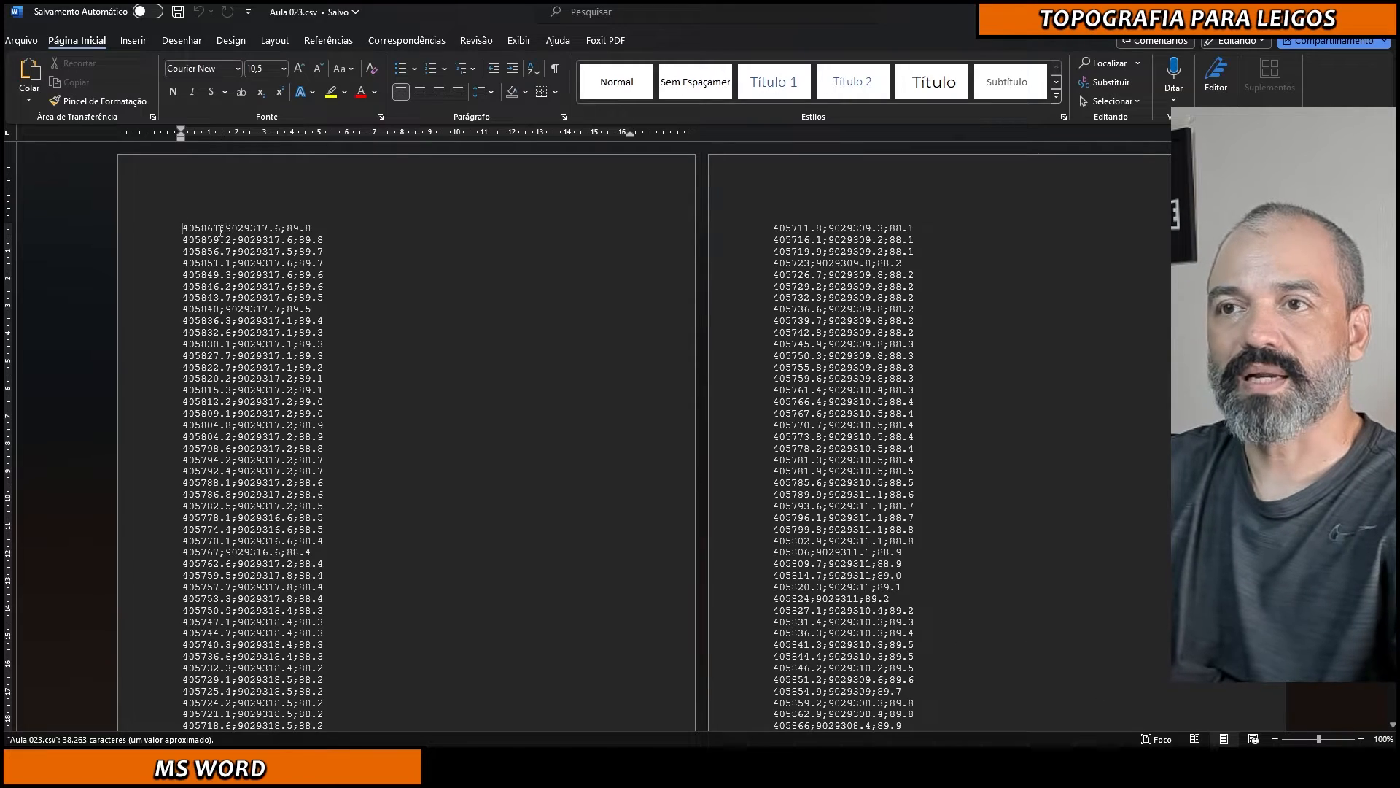
scroll(205, 228, "up", 8)
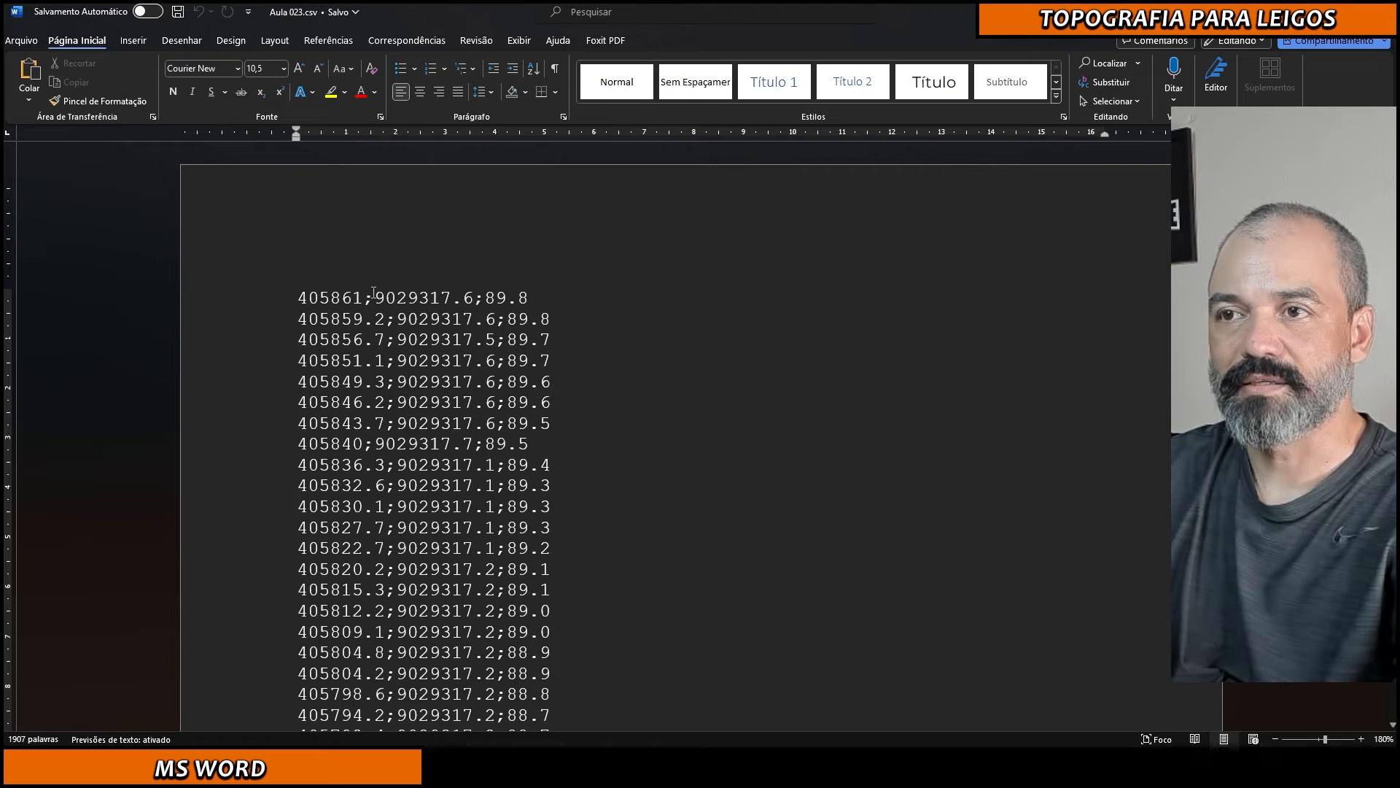
Step: Replace every semicolon with a comma throughout the document and check the coordinate lines
left_click(1111, 85)
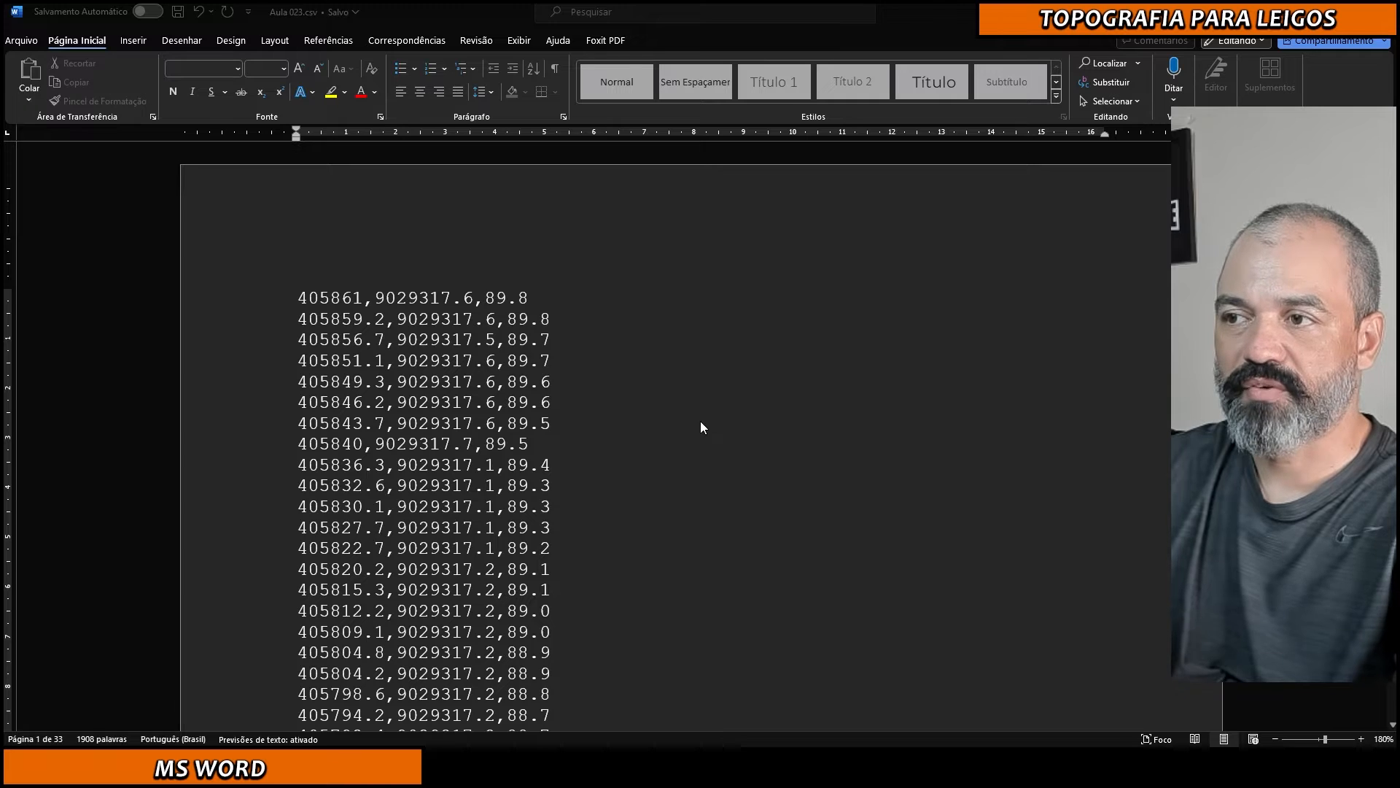
scroll(701, 421, "down", 2)
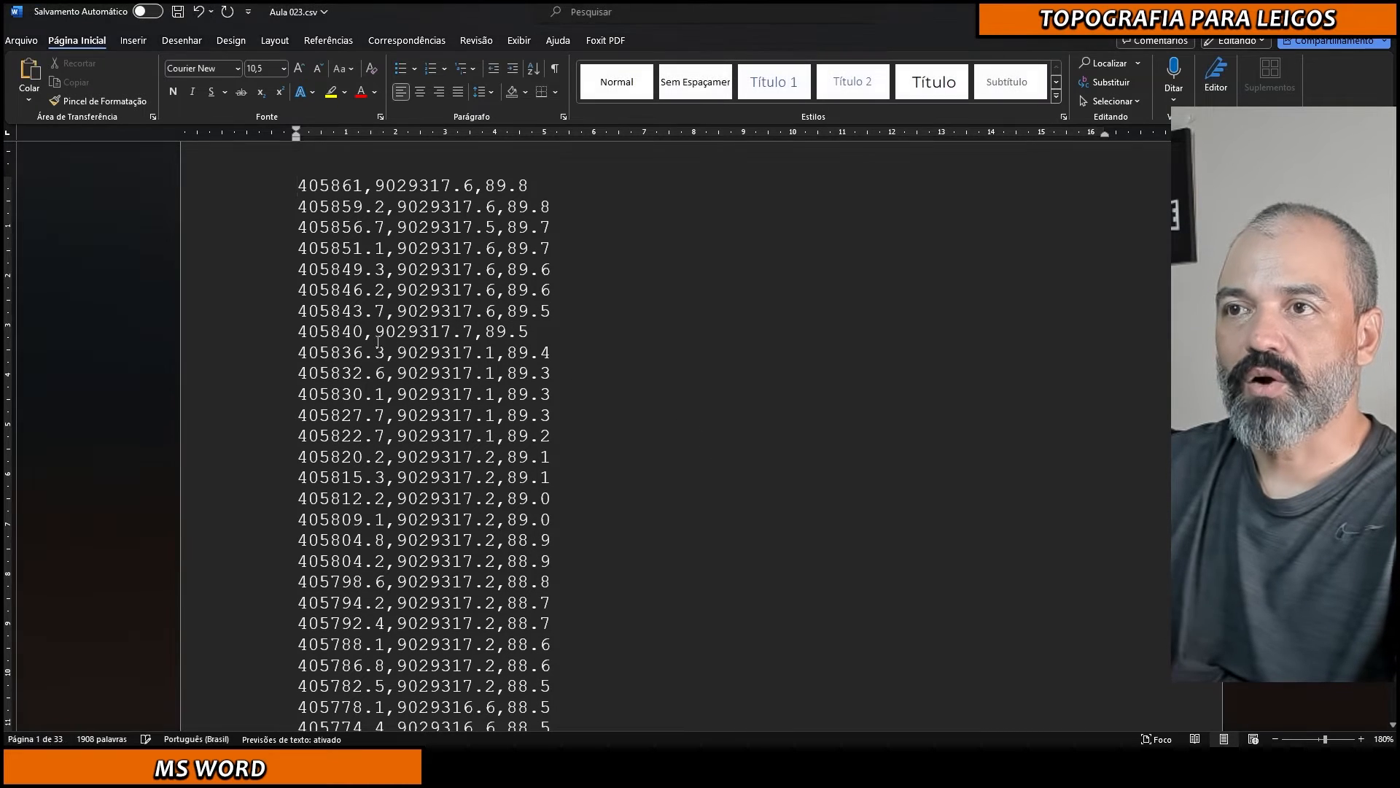
scroll(339, 352, "up", 2)
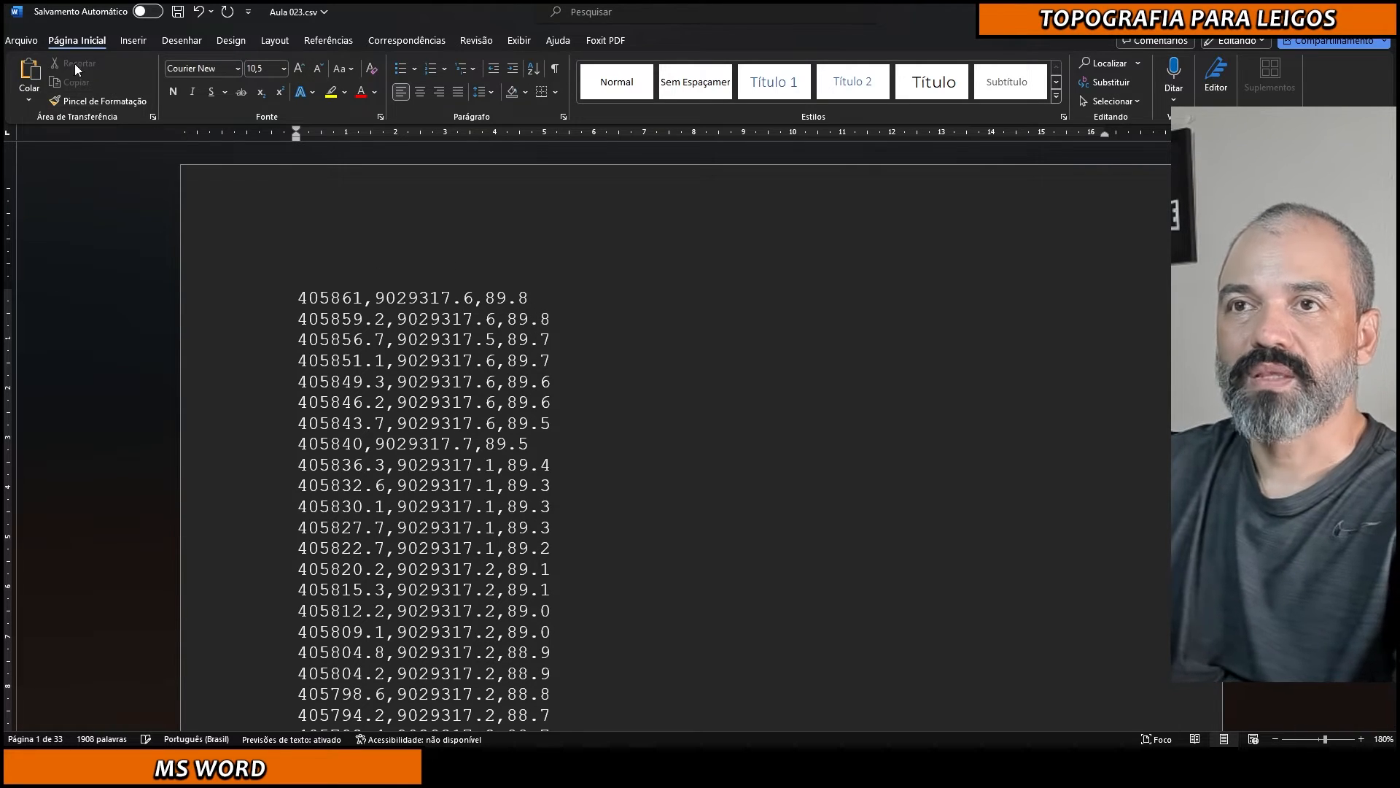
Step: Save the document as plain text under the name Aula 023.csv.txt, with the default Windows text encoding
left_click(22, 42)
left_click(65, 283)
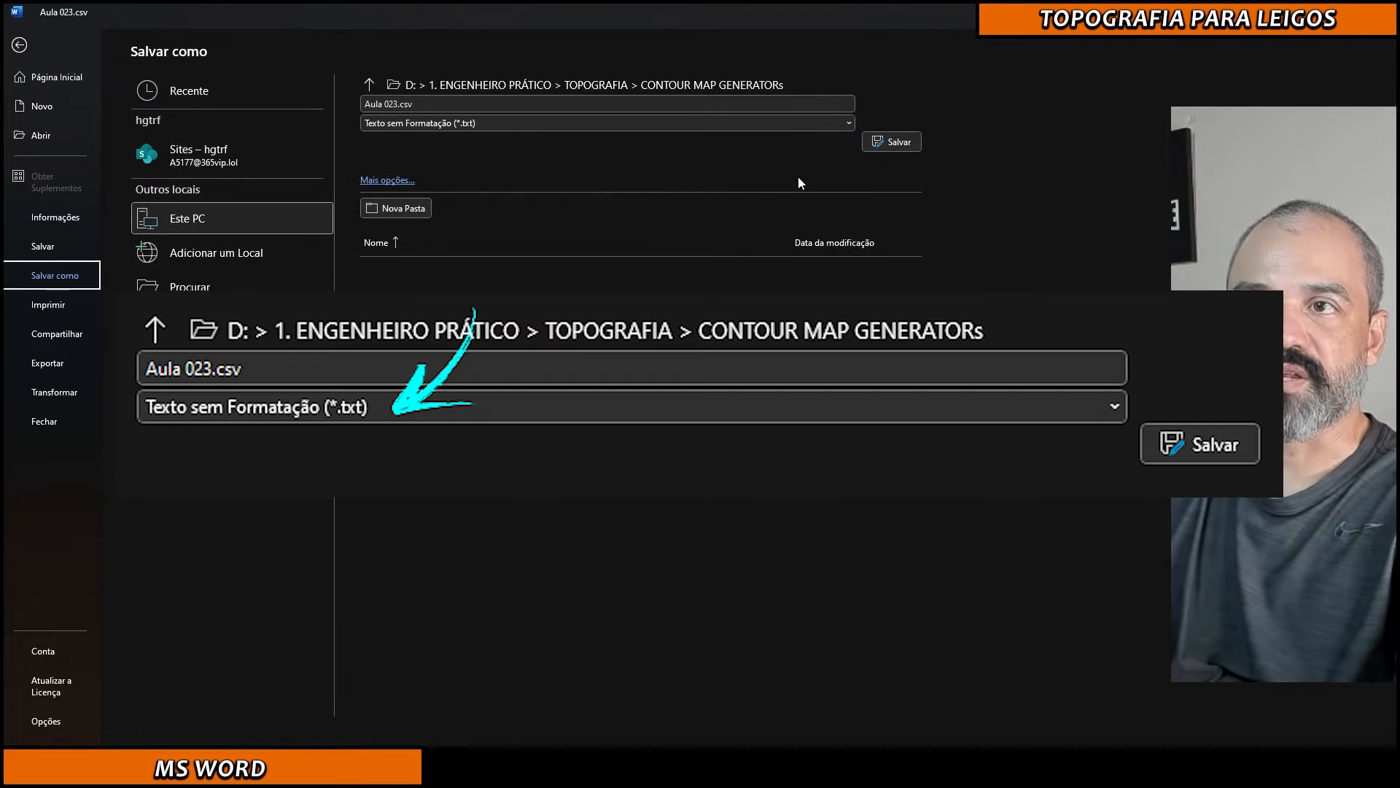
left_click(897, 141)
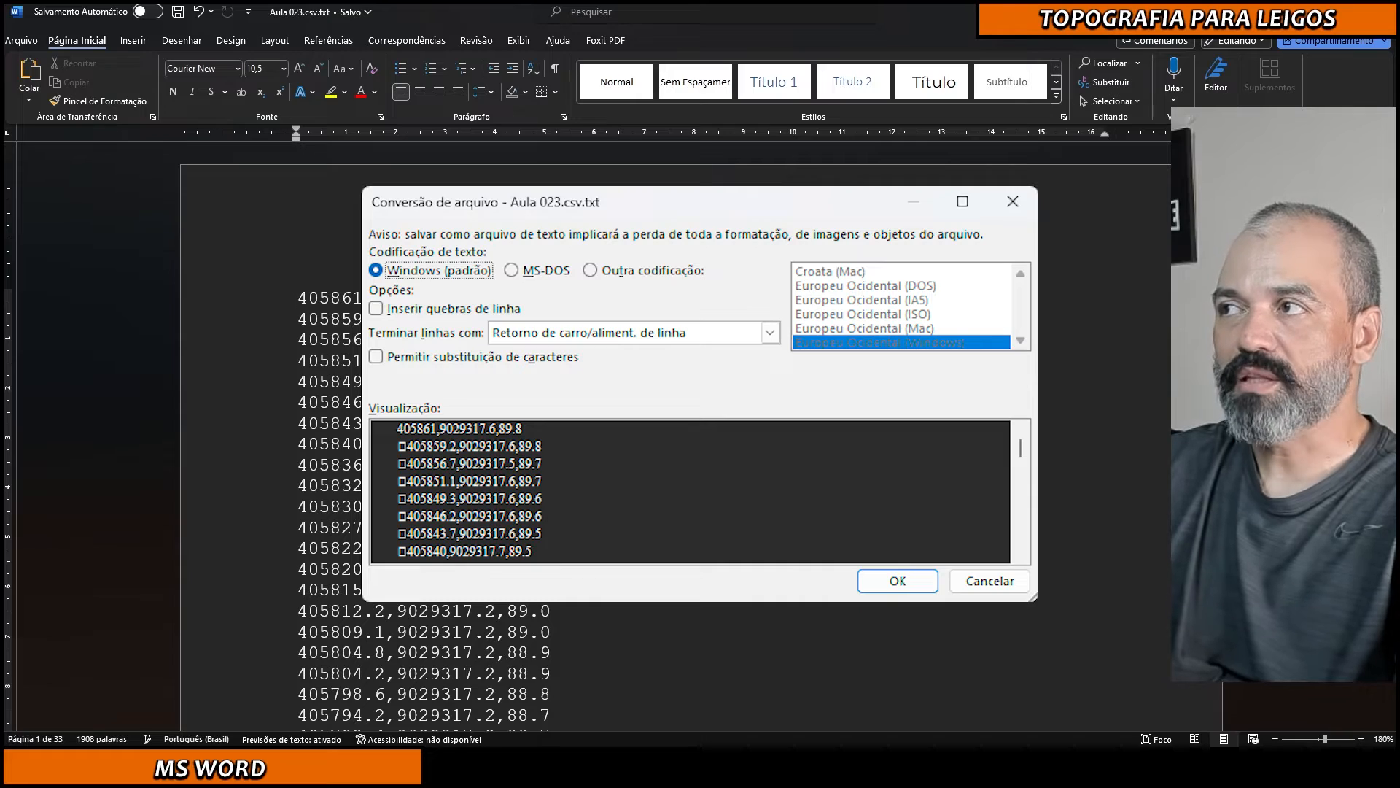
key("Return")
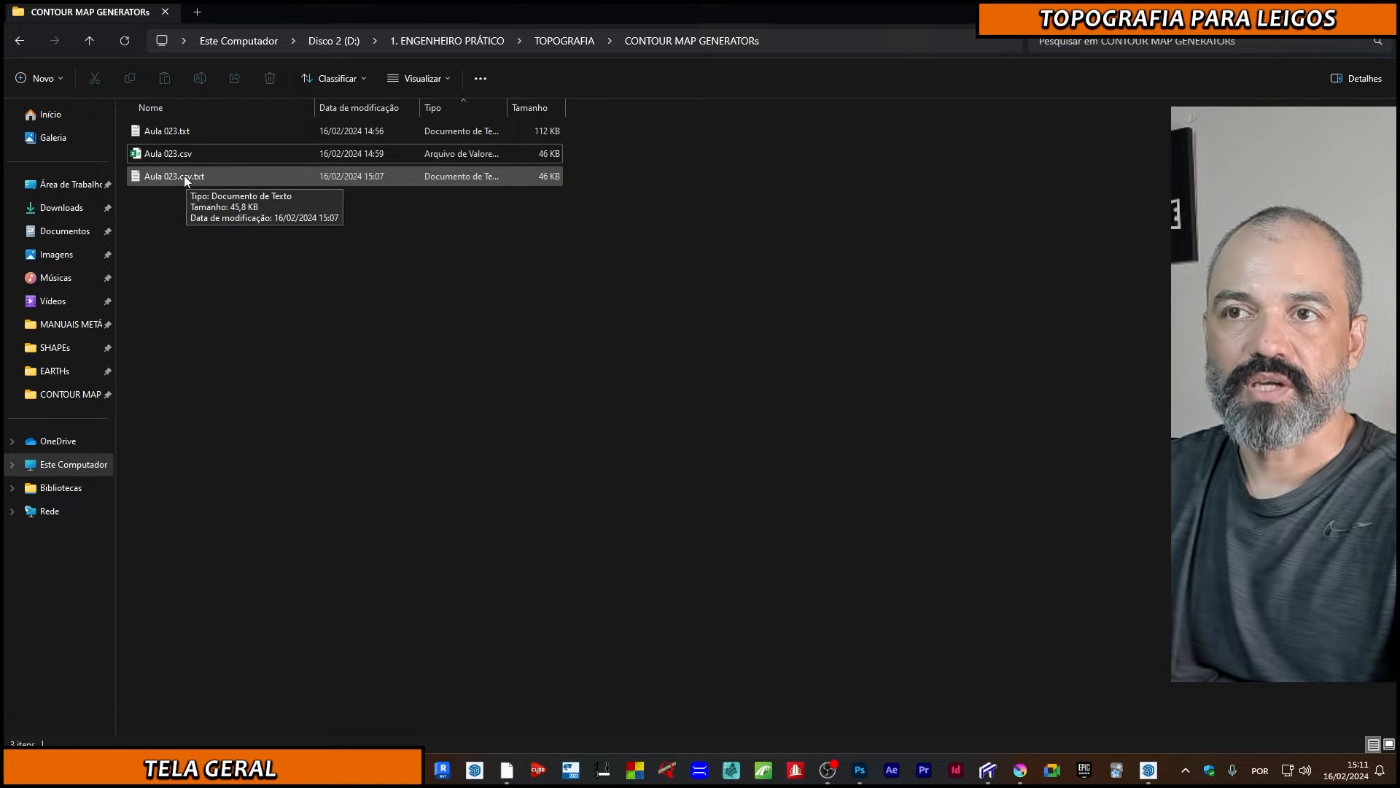
Step: Open Aula 023.csv.txt in Notepad and check the order and separators of the easting, northing and elevation values
double_click(184, 175)
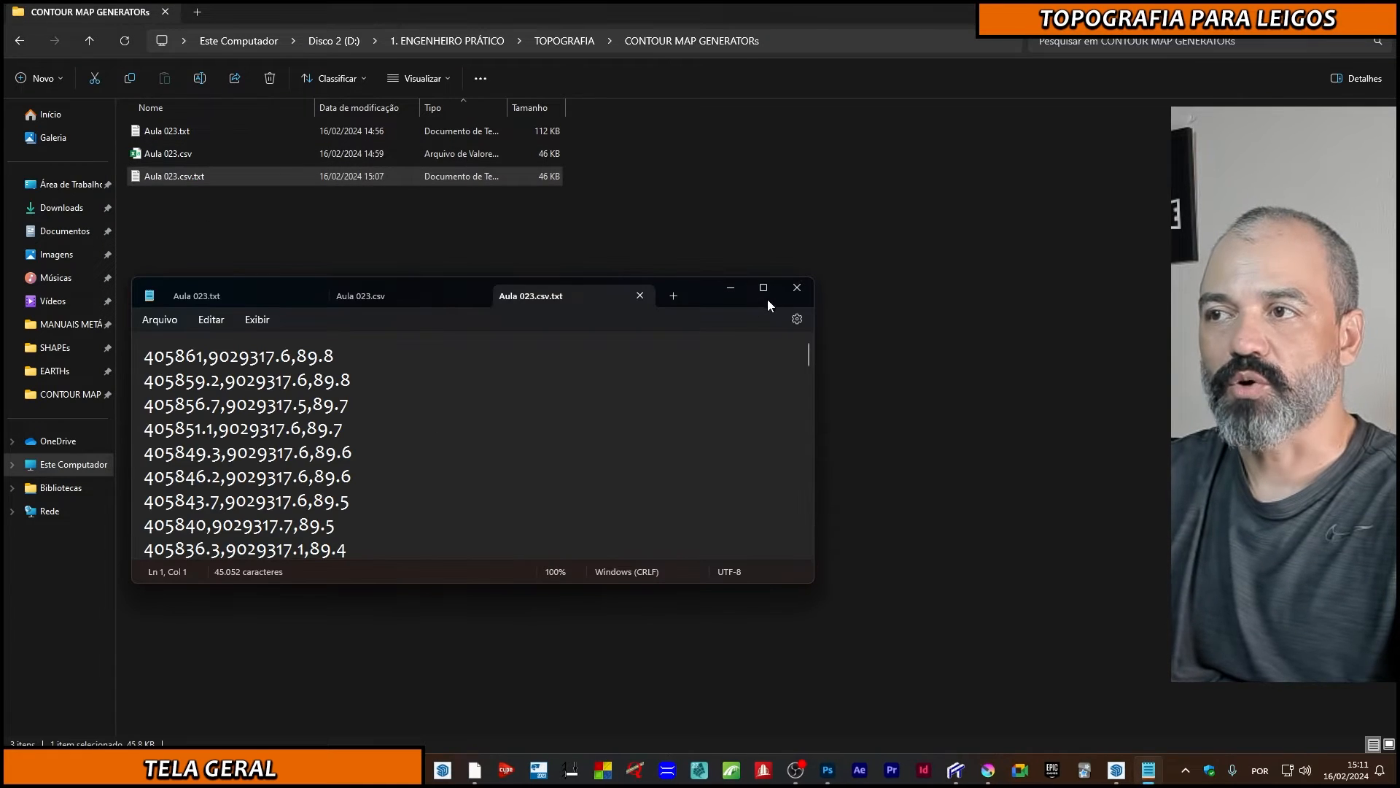
left_click(763, 287)
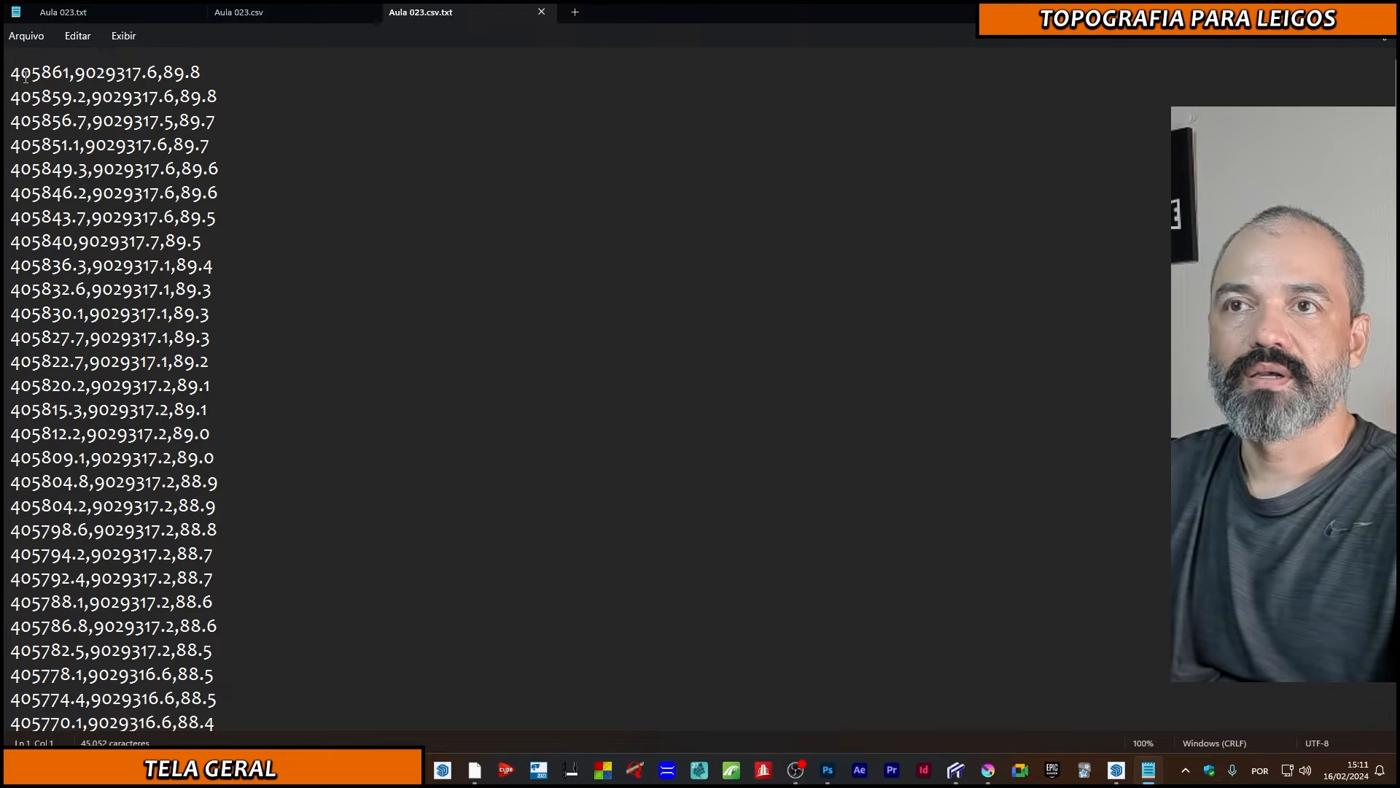
left_click_drag(20, 73, 206, 73)
left_click(158, 77)
left_click(349, 153)
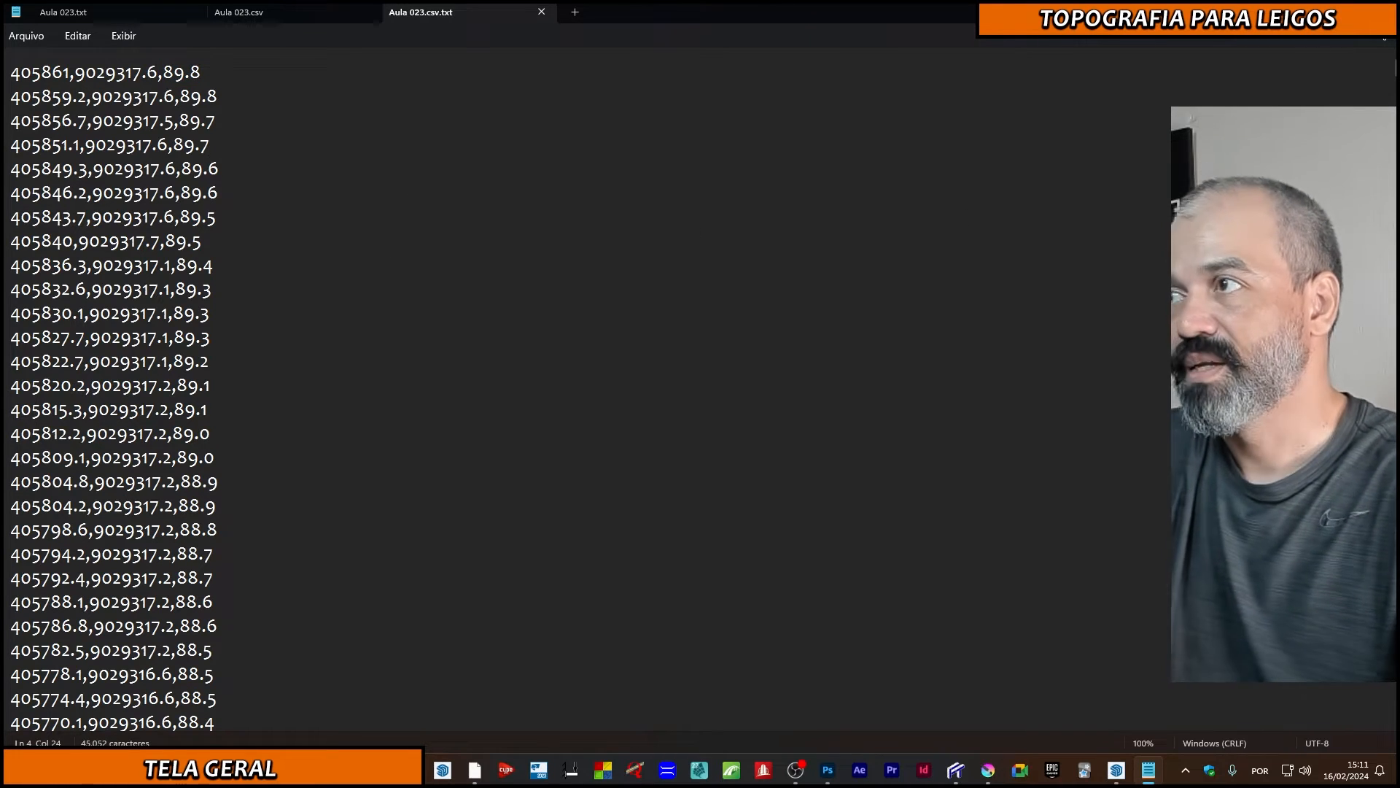
left_click(1314, 12)
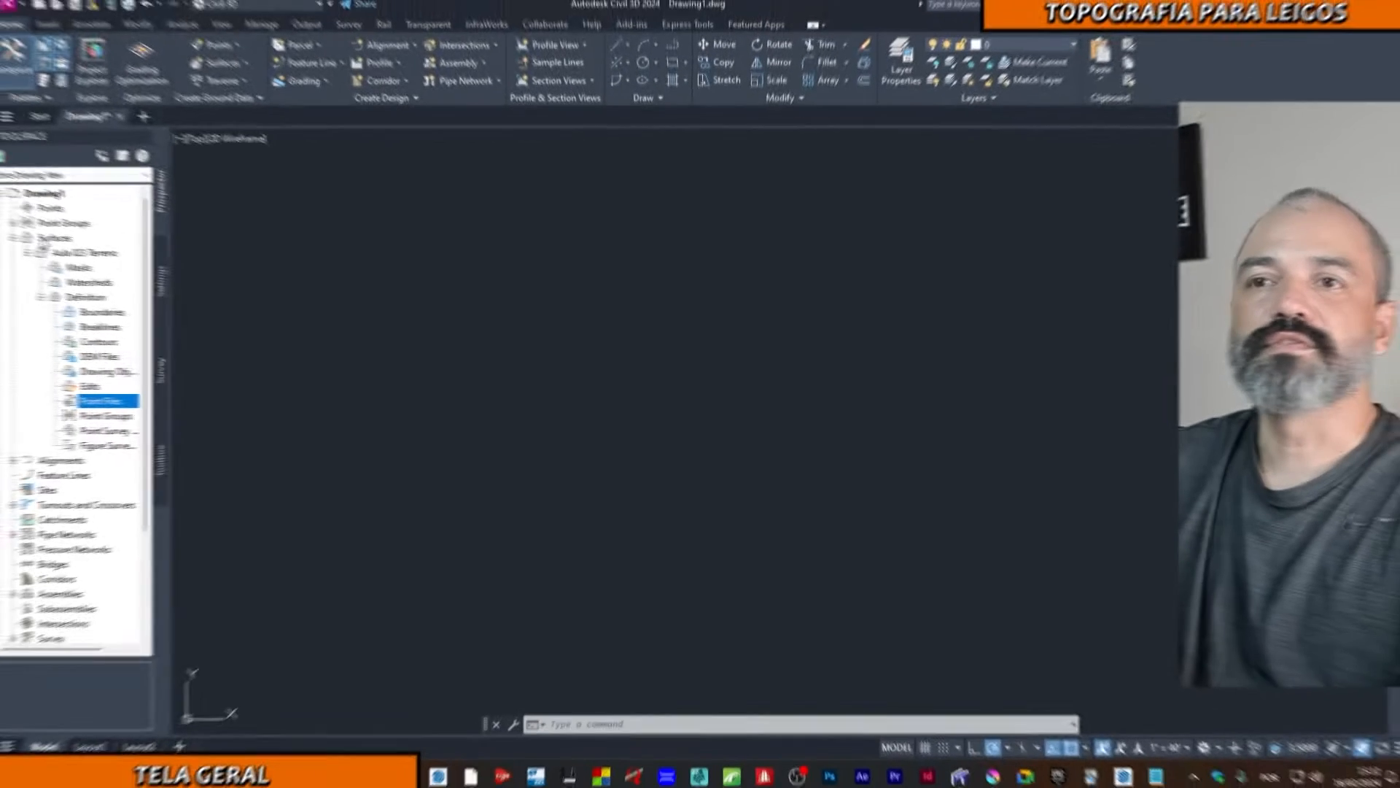
Step: In Civil 3D, add Aula 023.csv.txt as a point file to the Aula 023 Terreno surface definition, using the ENZ (comma delimited) format
left_click(70, 241)
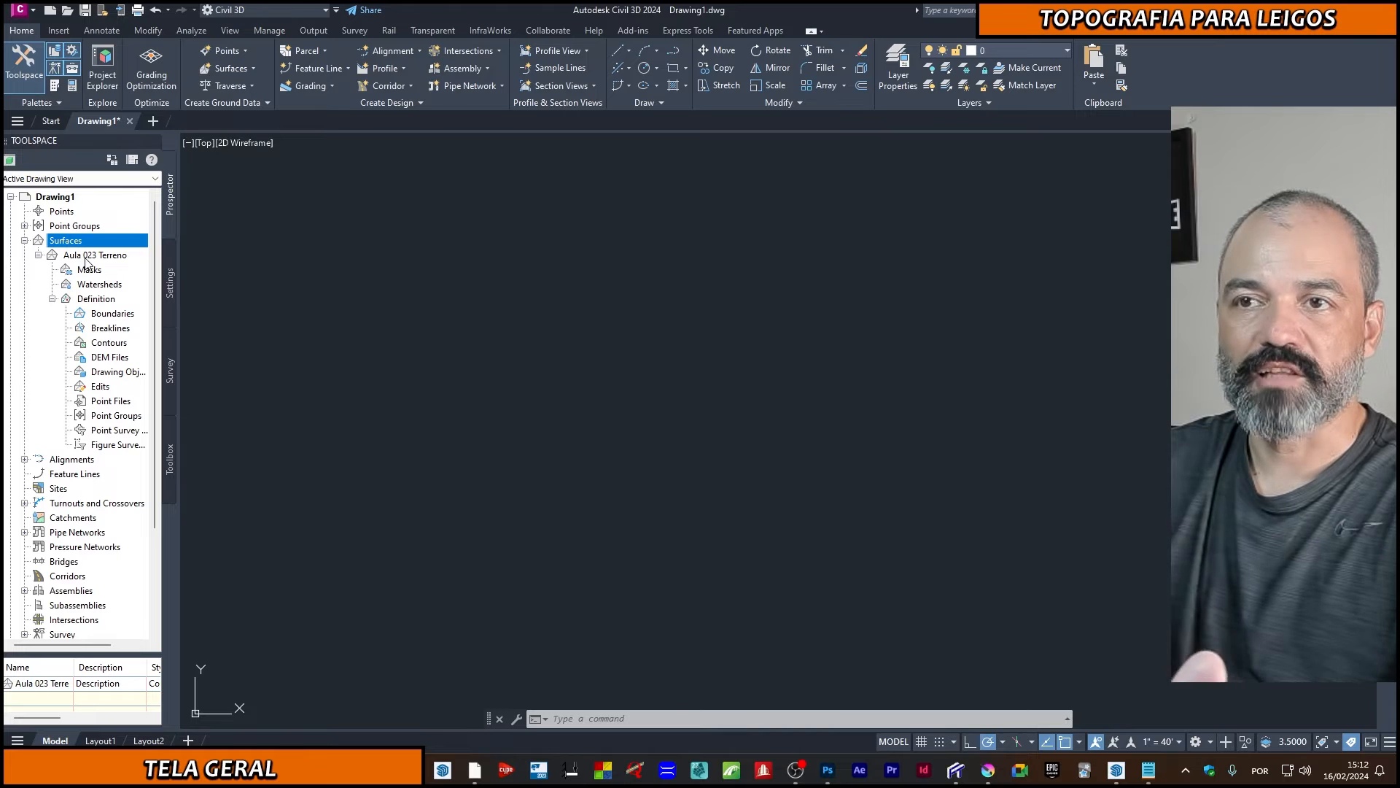
right_click(110, 402)
left_click(145, 410)
left_click_drag(474, 193, 575, 185)
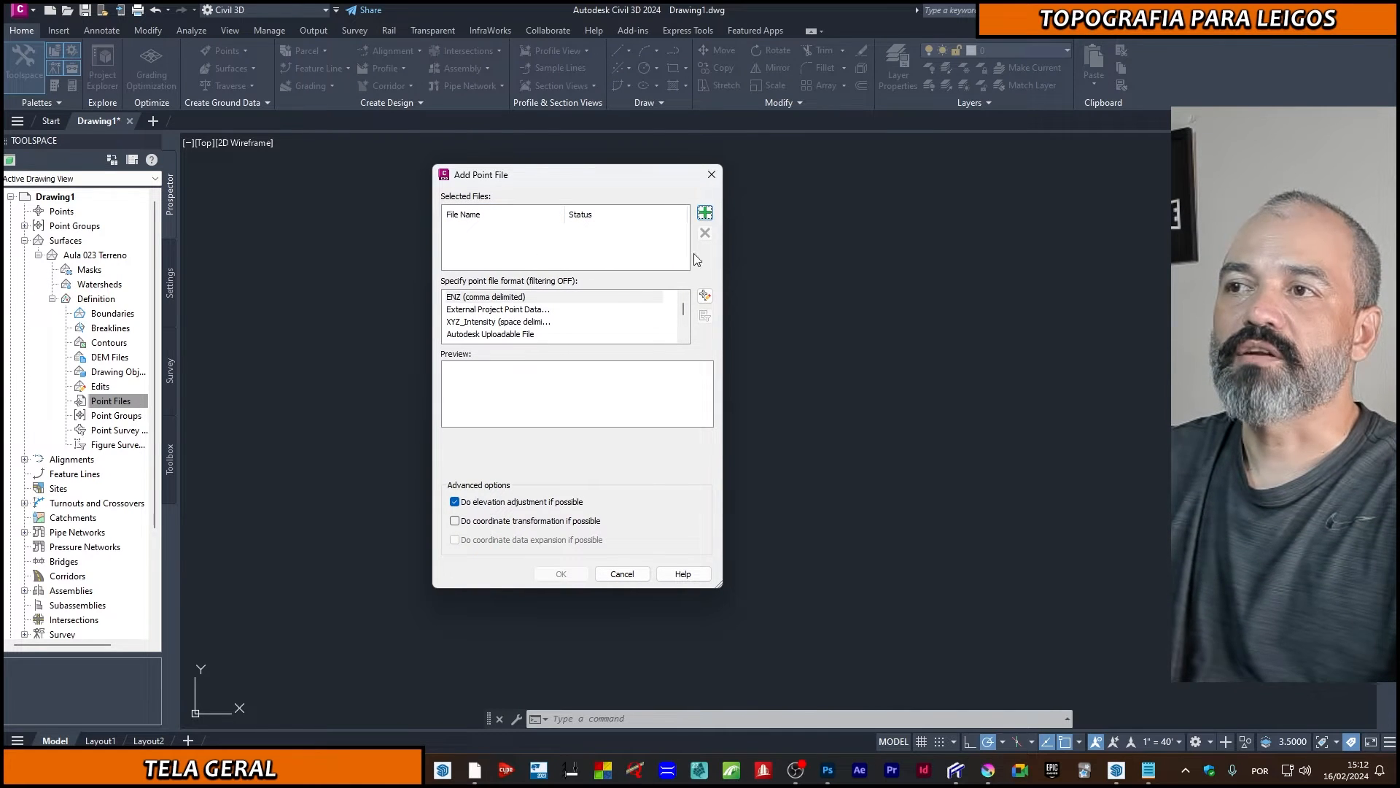
left_click(705, 213)
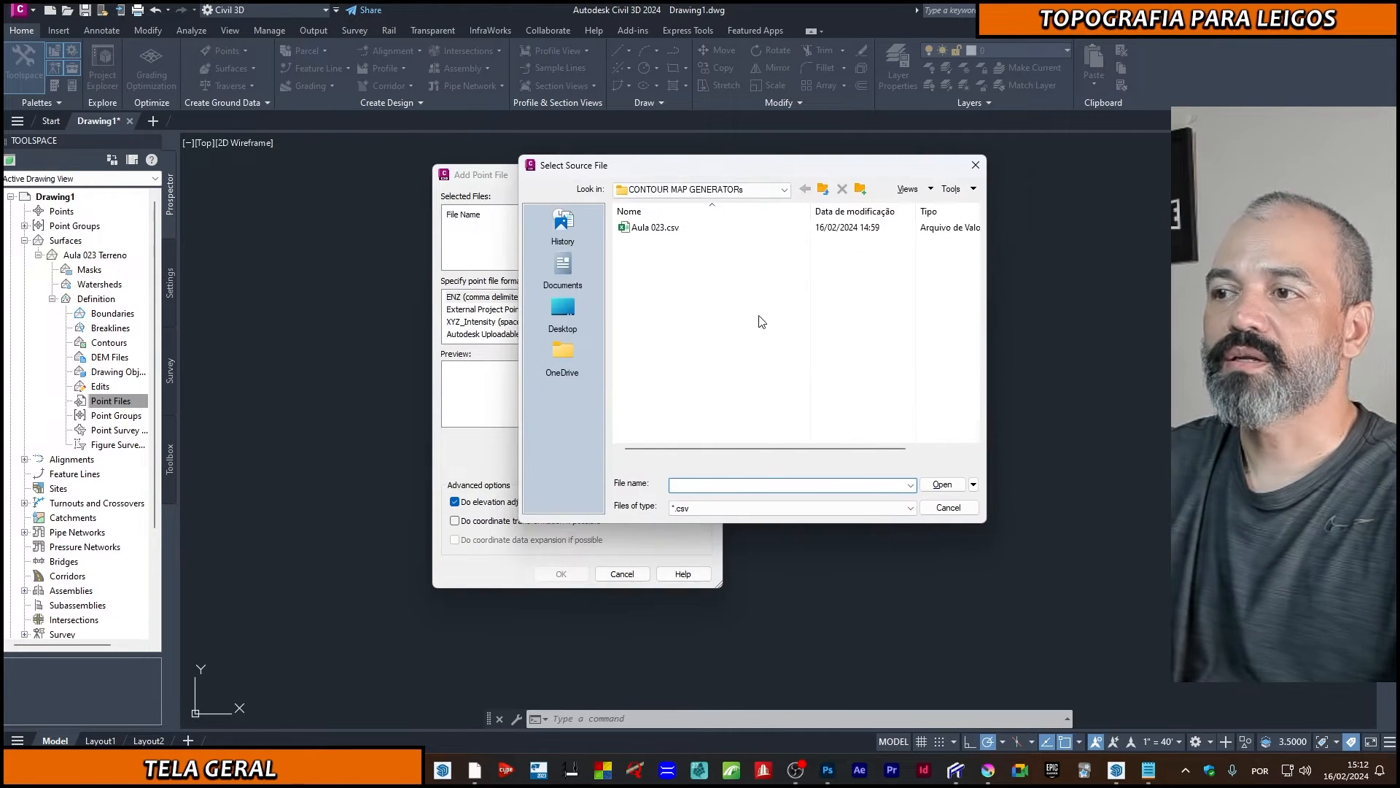
left_click(724, 510)
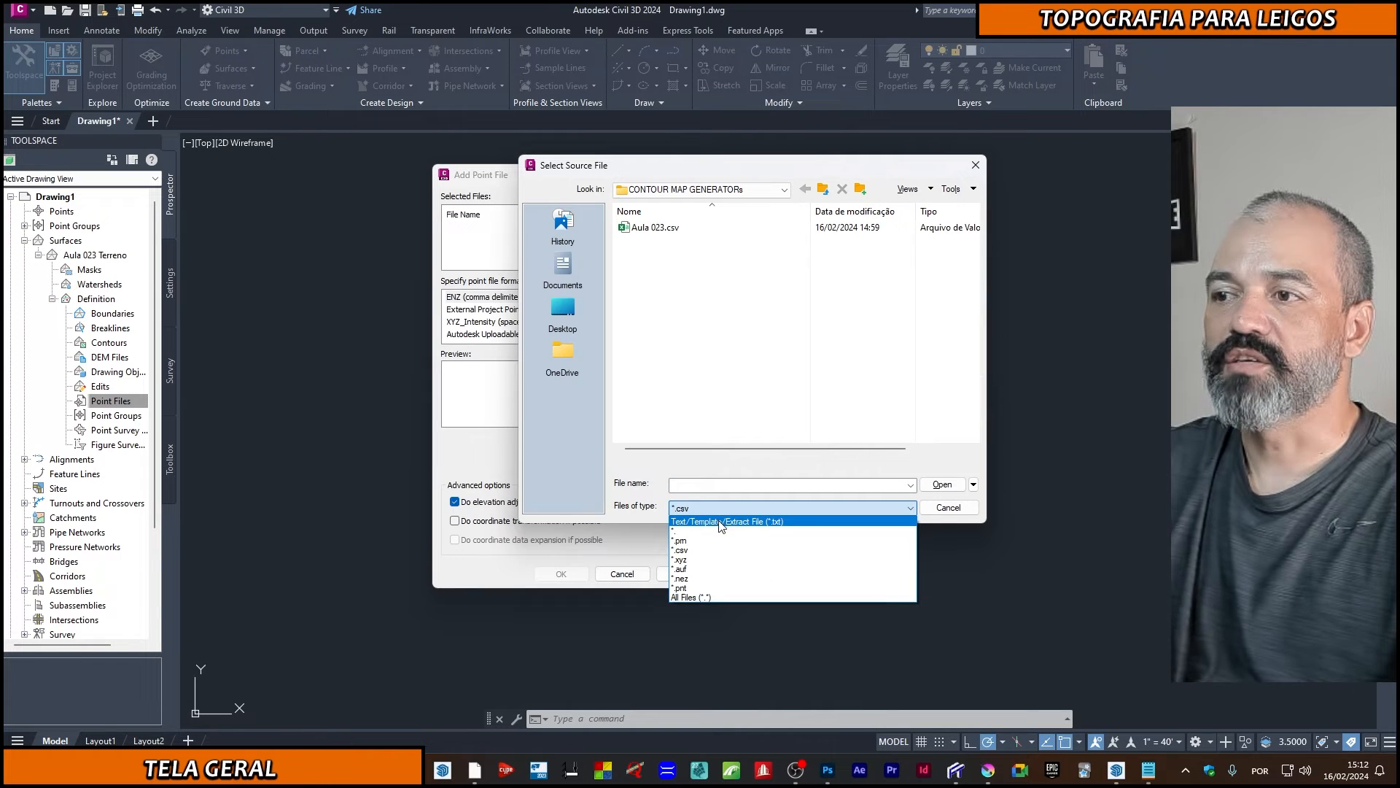
left_click(732, 523)
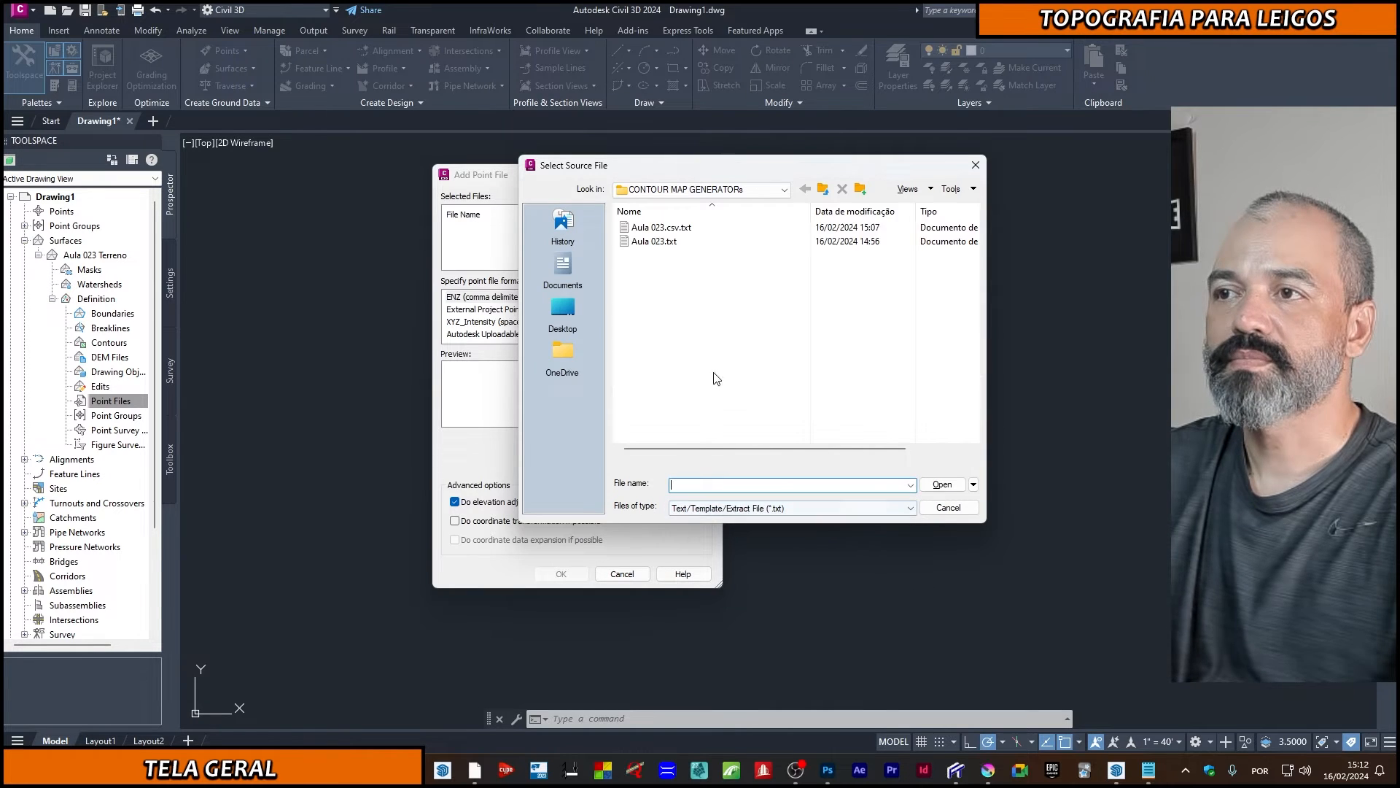
double_click(655, 232)
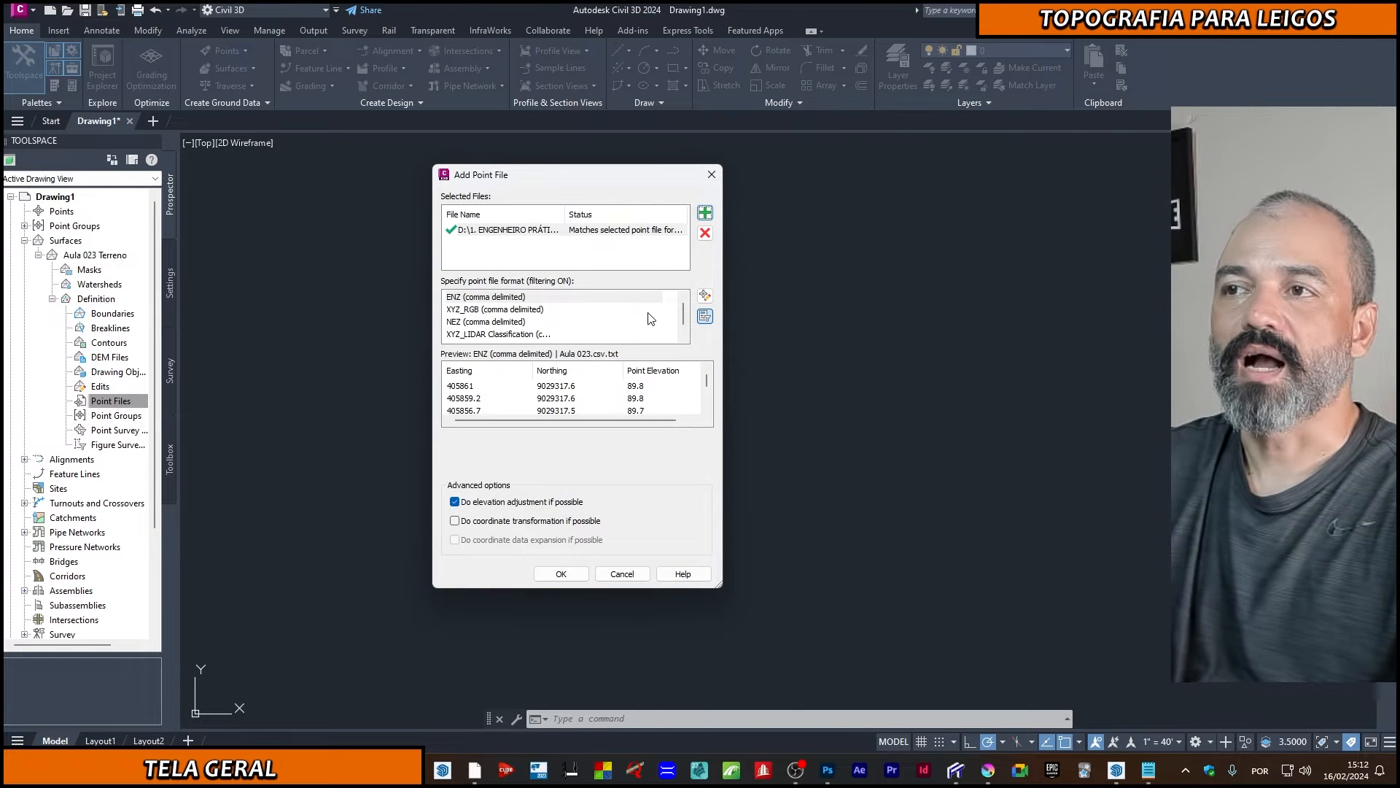
left_click_drag(585, 169, 435, 167)
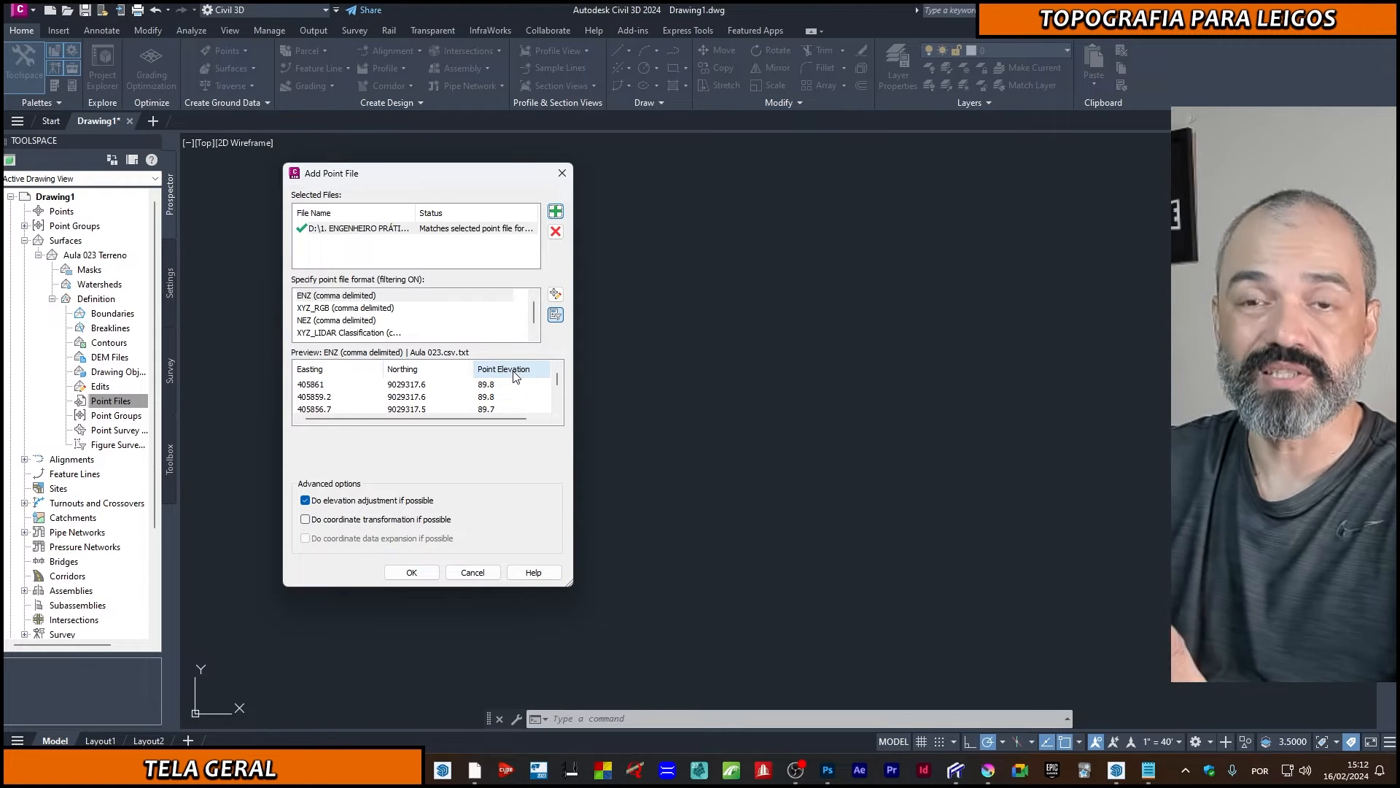
left_click(412, 572)
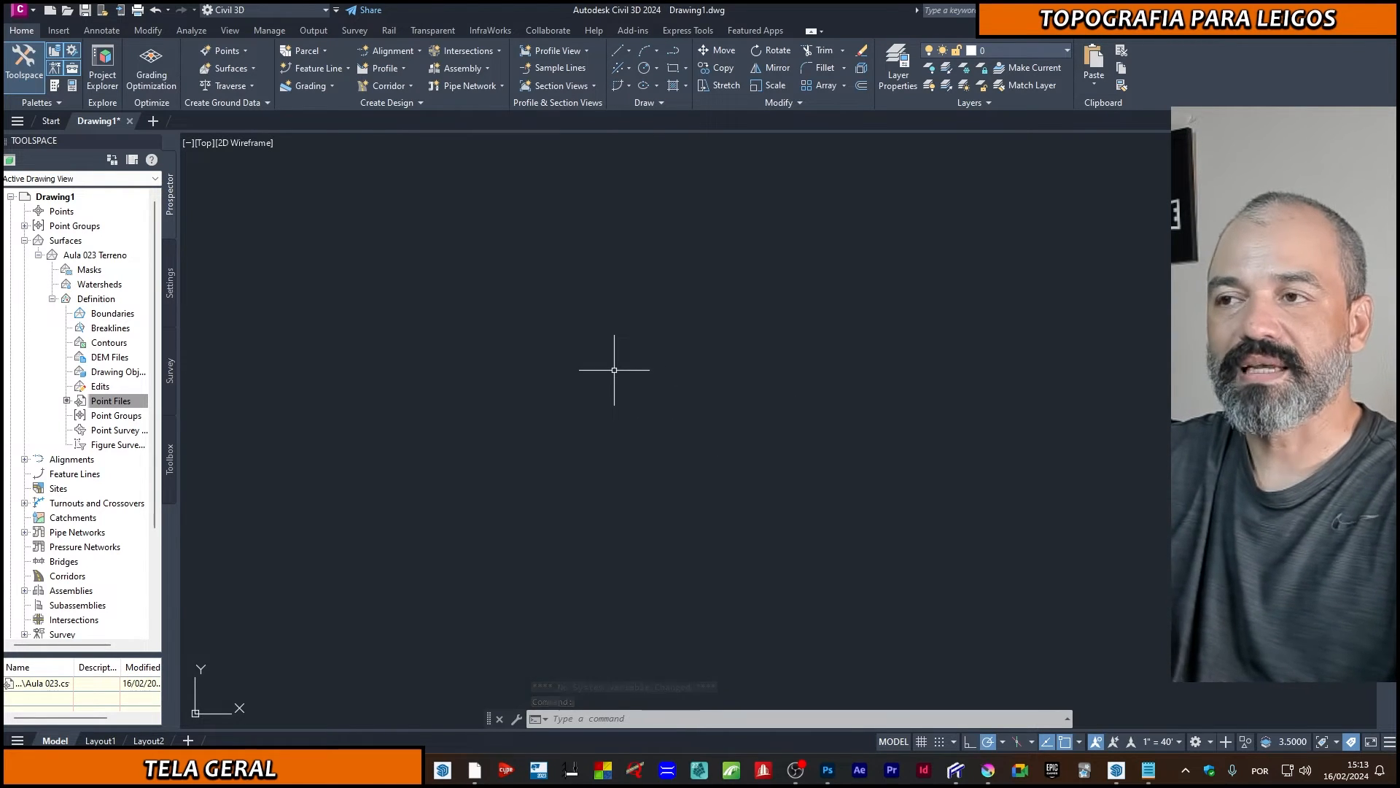
Step: Zoom to the drawing extents to view the Aula 023 Terreno surface
key("Escape")
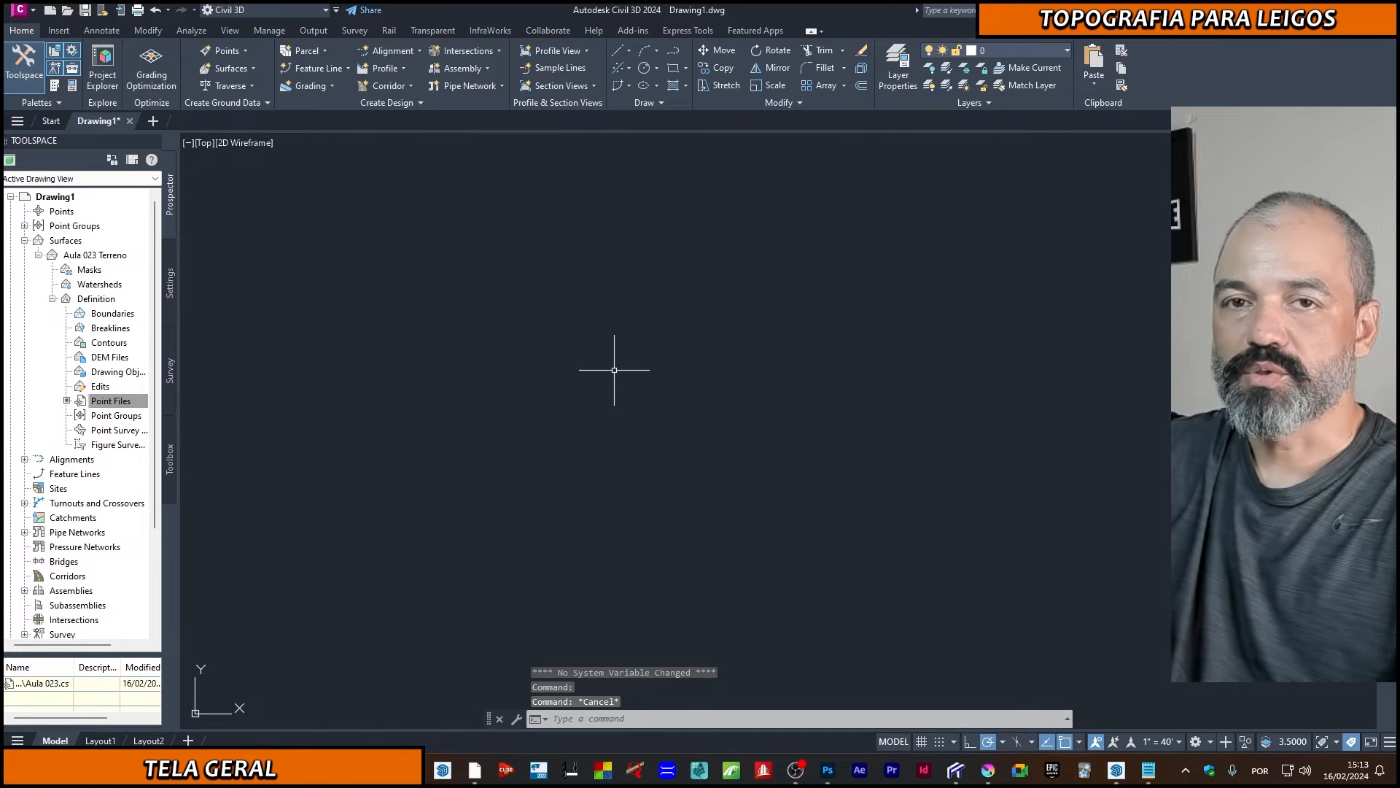
middle_click(614, 370)
middle_click(614, 370)
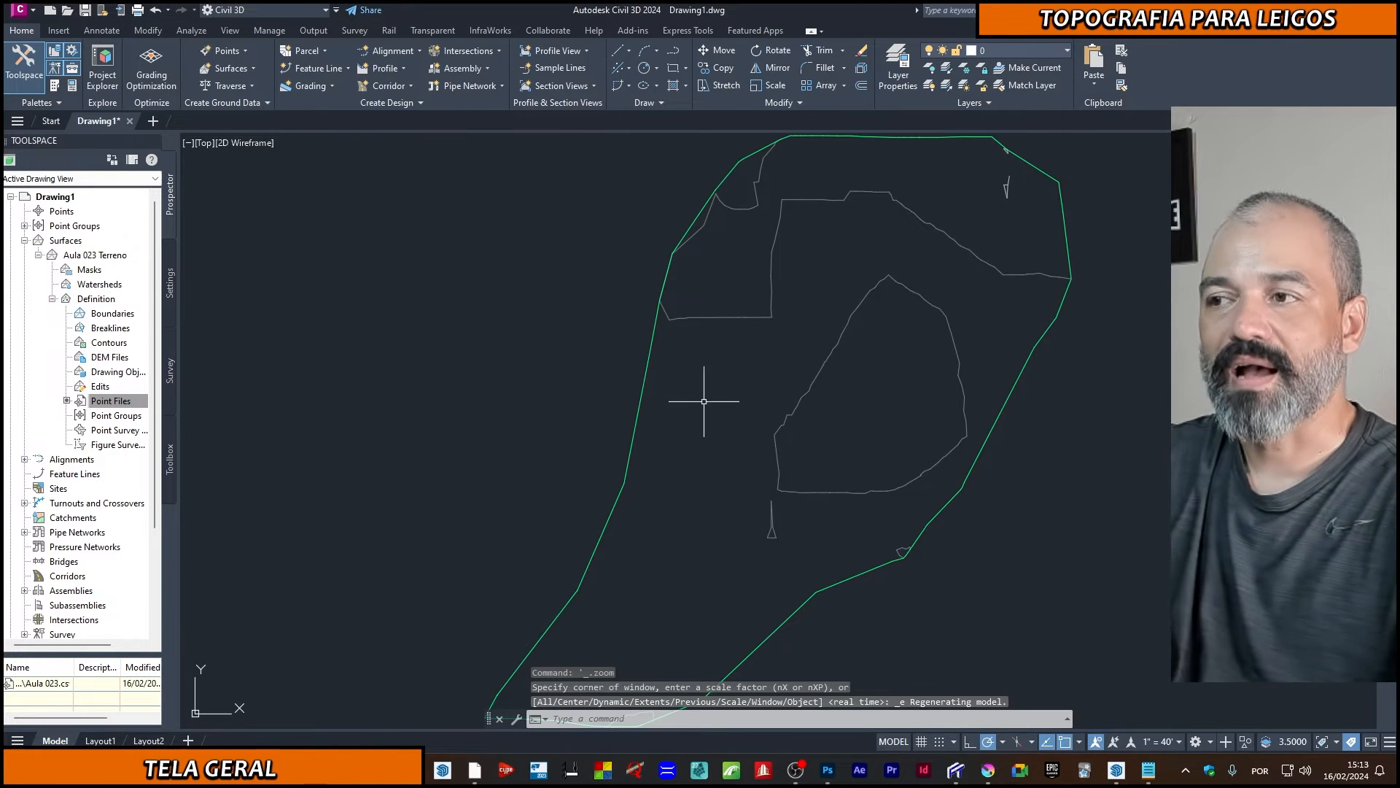
Step: Edit the Aula 023 Terreno surface style to display the Points component in plan view, and apply it
scroll(711, 434, "down", 4)
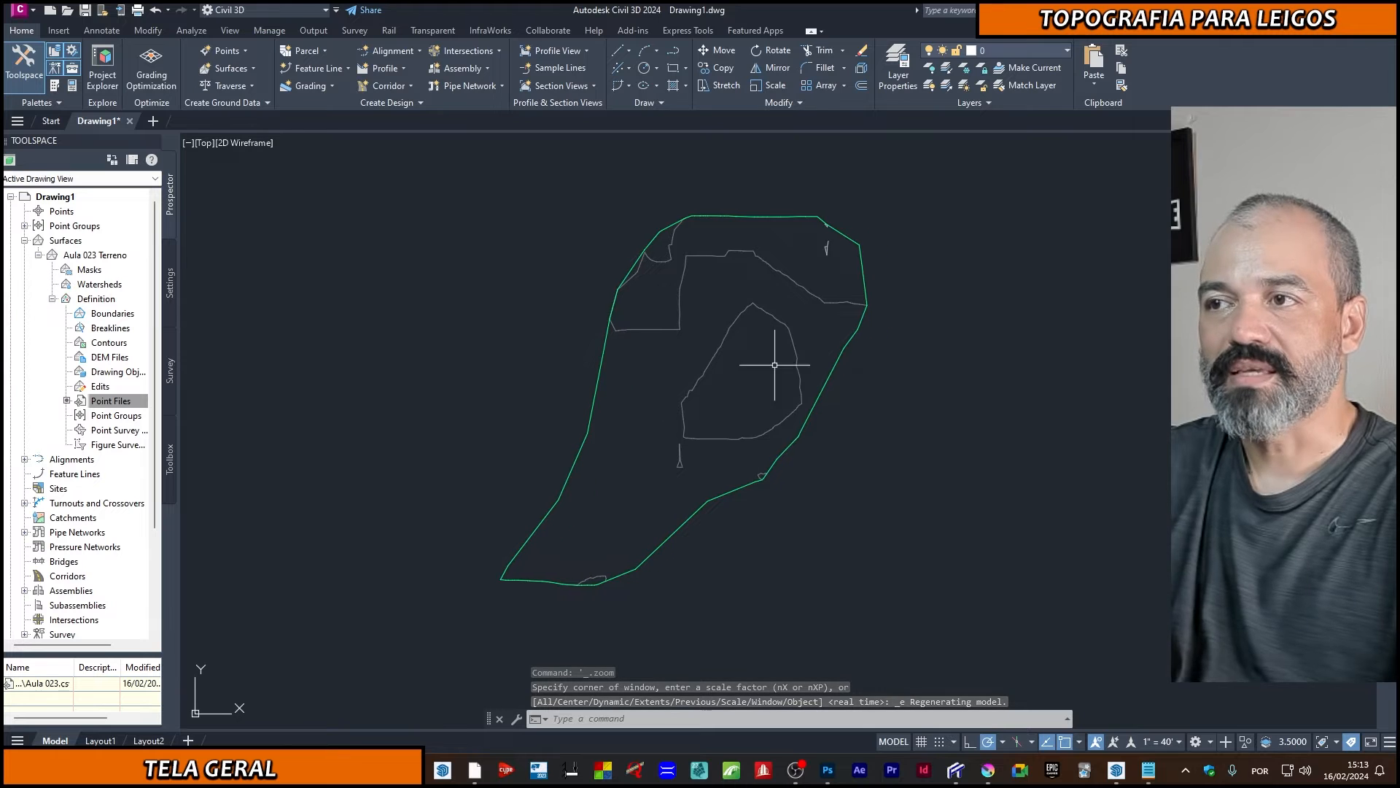
mouse_move(577, 566)
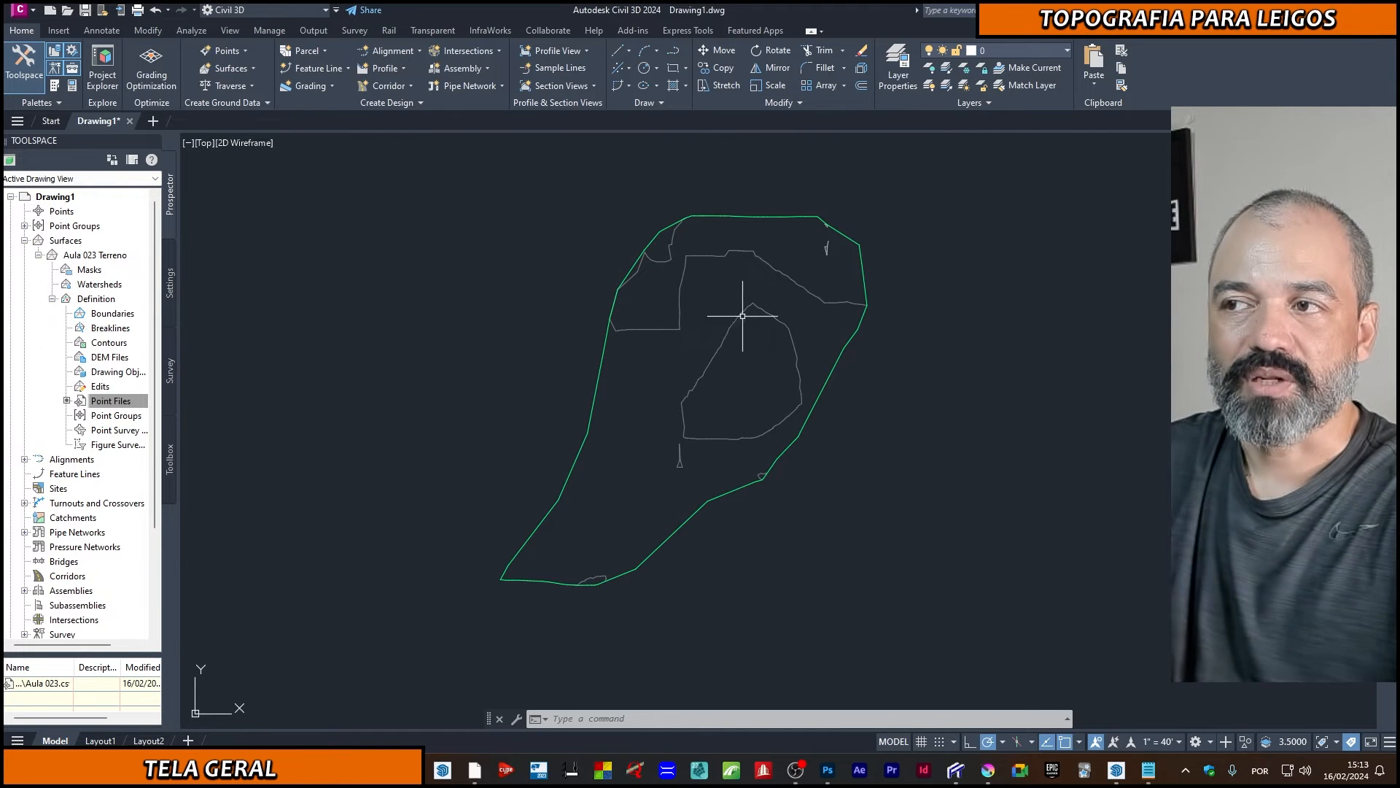
left_click(85, 256)
right_click(97, 258)
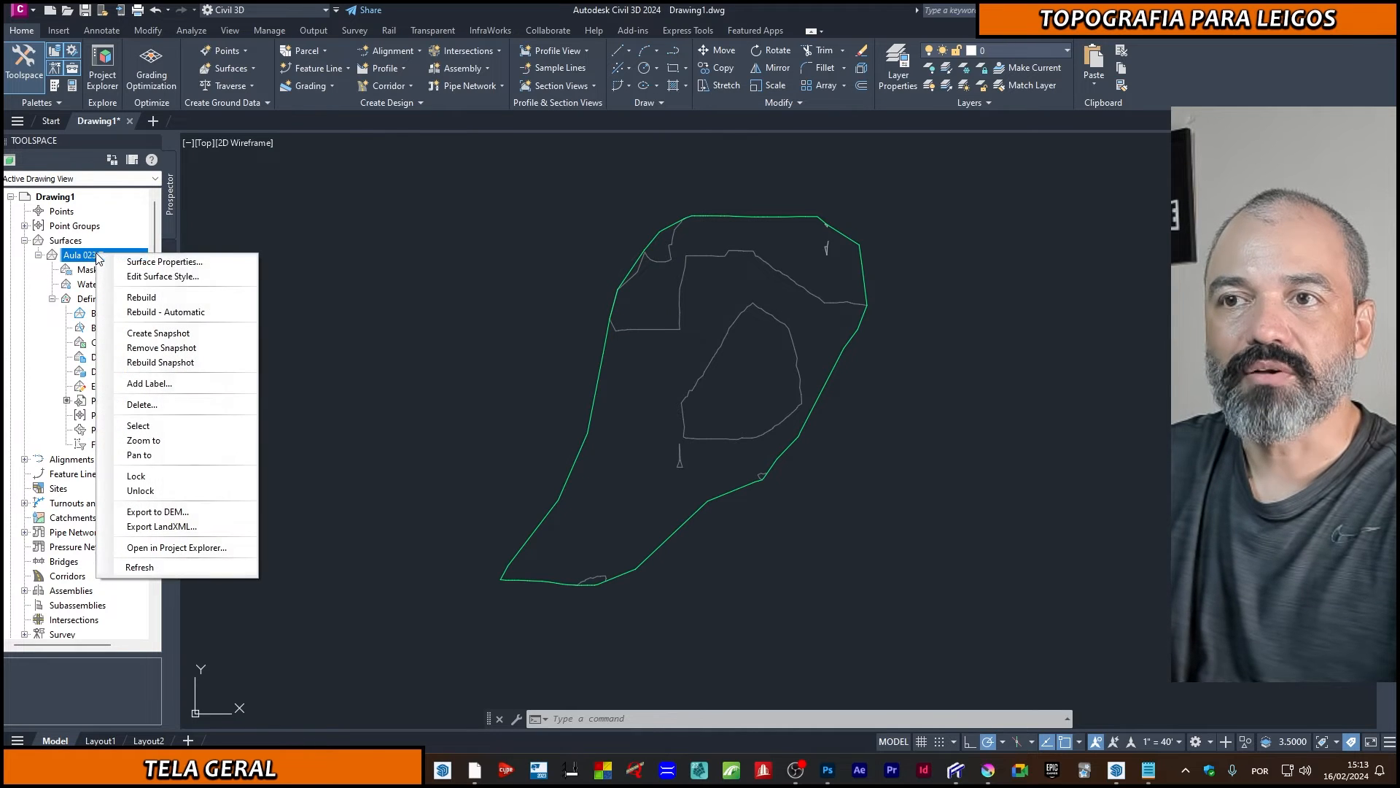
left_click(146, 277)
left_click_drag(322, 123, 351, 86)
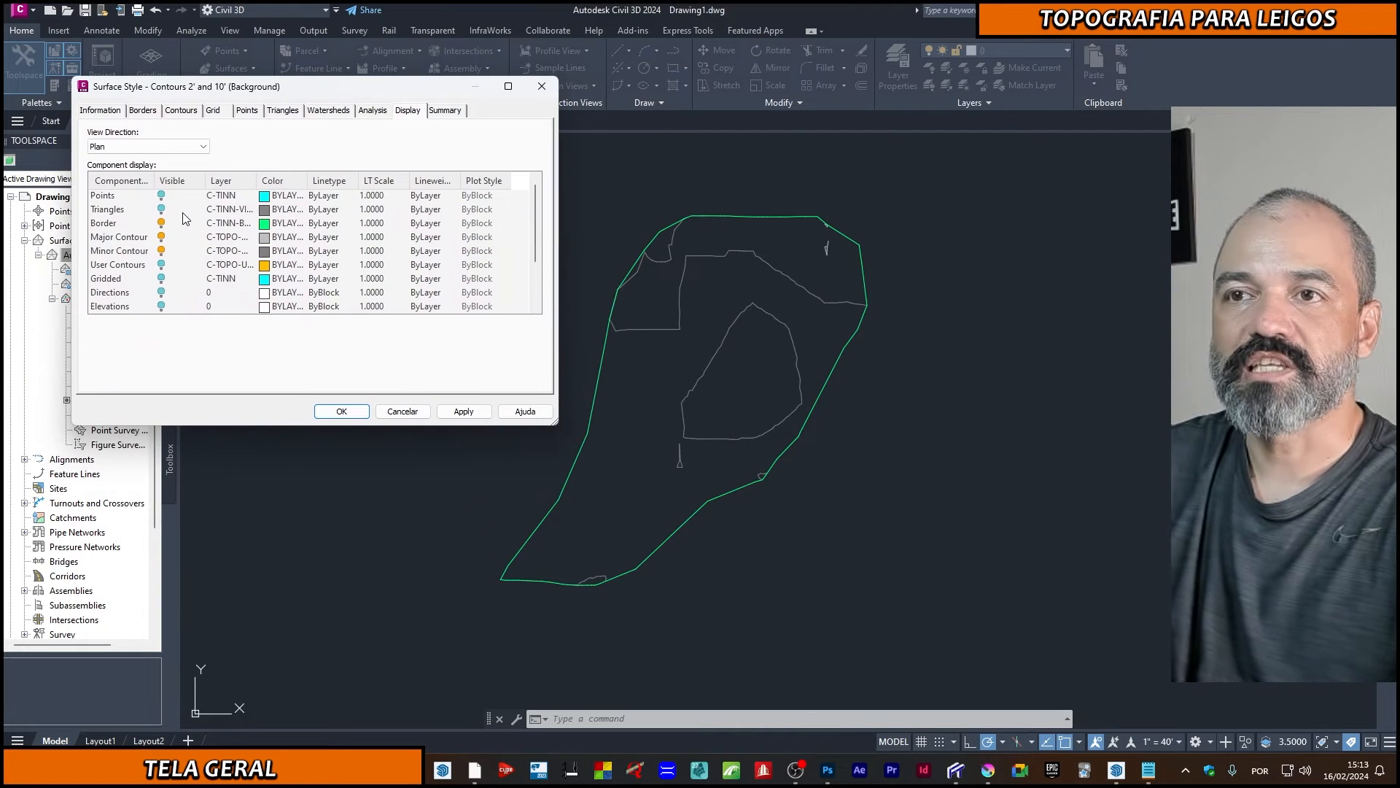
left_click(161, 195)
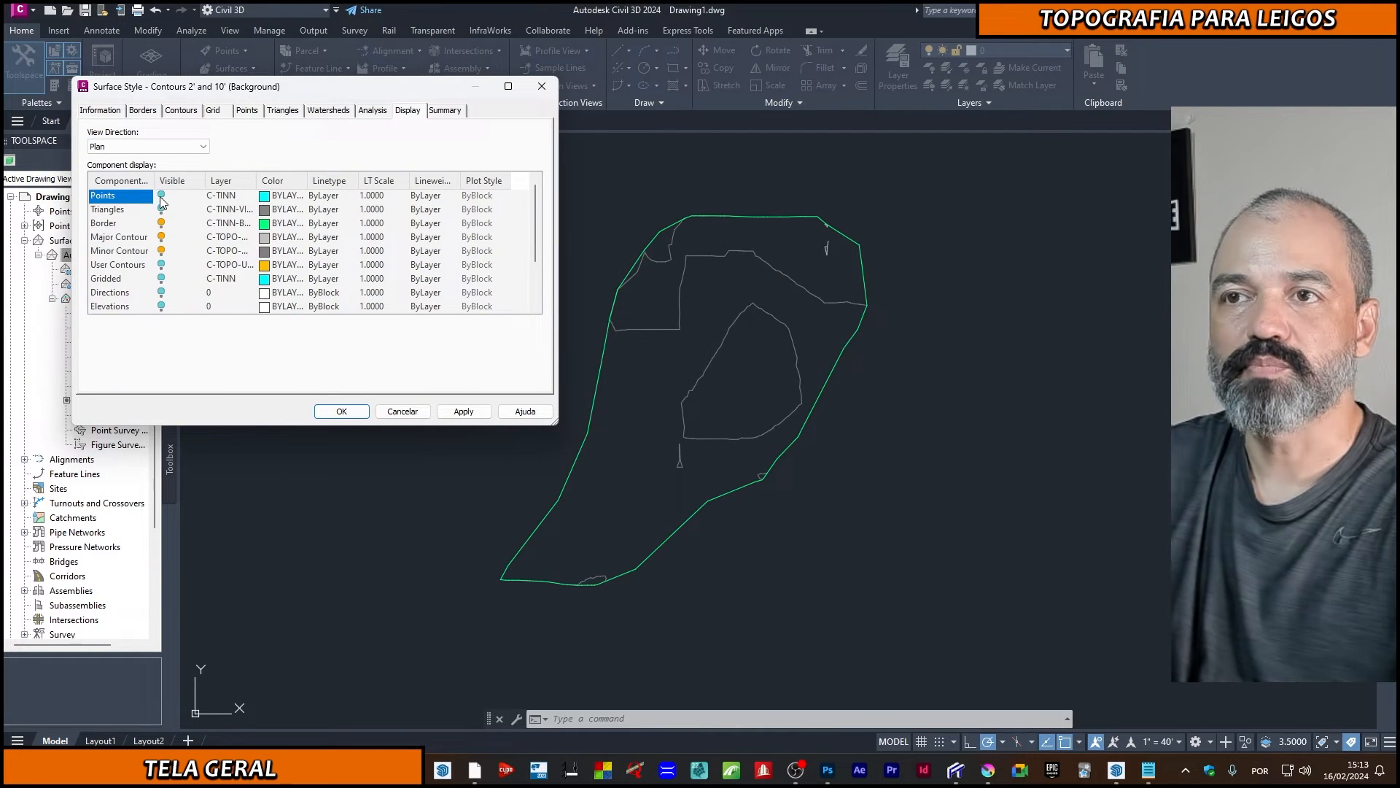
left_click(464, 412)
mouse_move(389, 90)
left_mouse_down()
mouse_move(380, 103)
mouse_move(999, 295)
mouse_move(524, 63)
mouse_move(403, 62)
left_mouse_up()
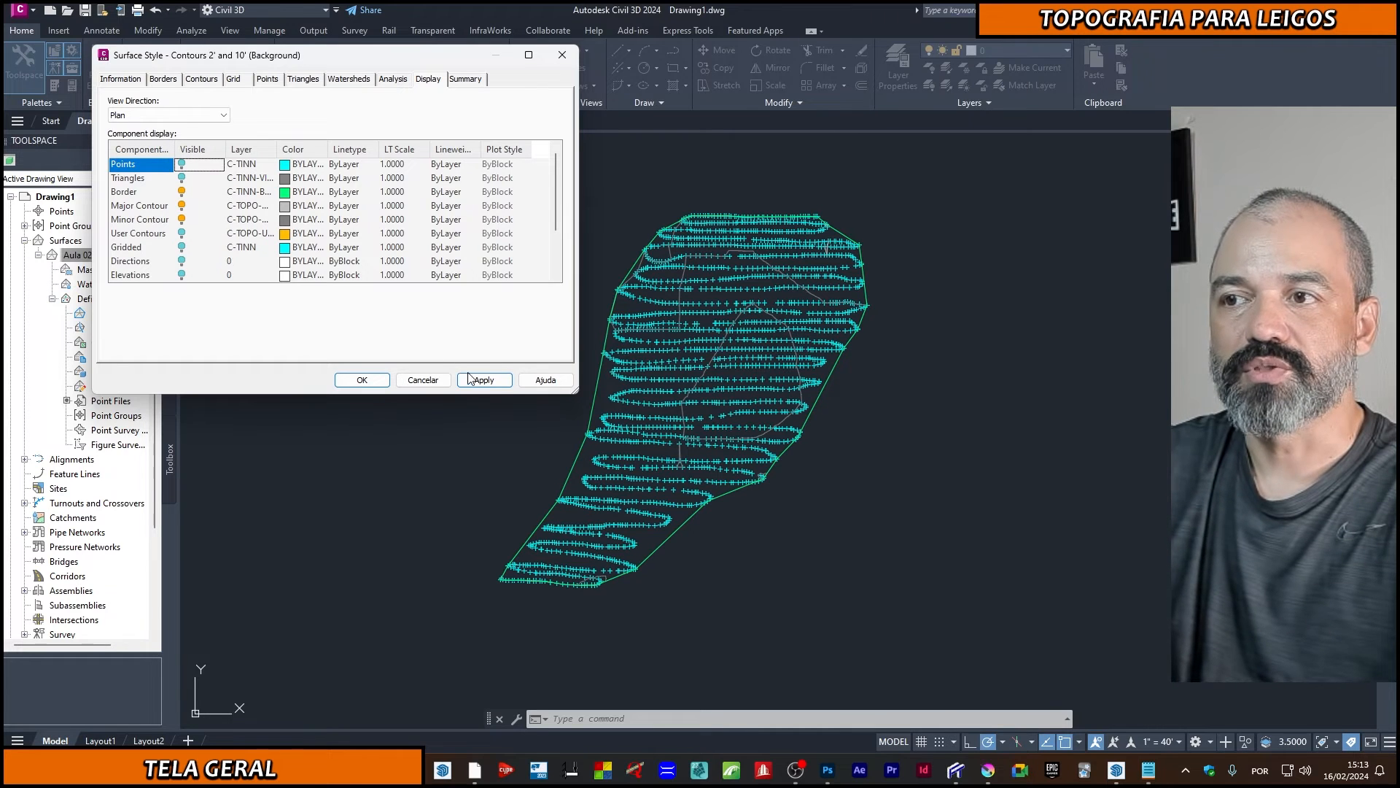
Step: Hide the Points component, turn on Slope Arrows in the surface style, and inspect the arrows across the terrain
scroll(193, 234, "down", 2)
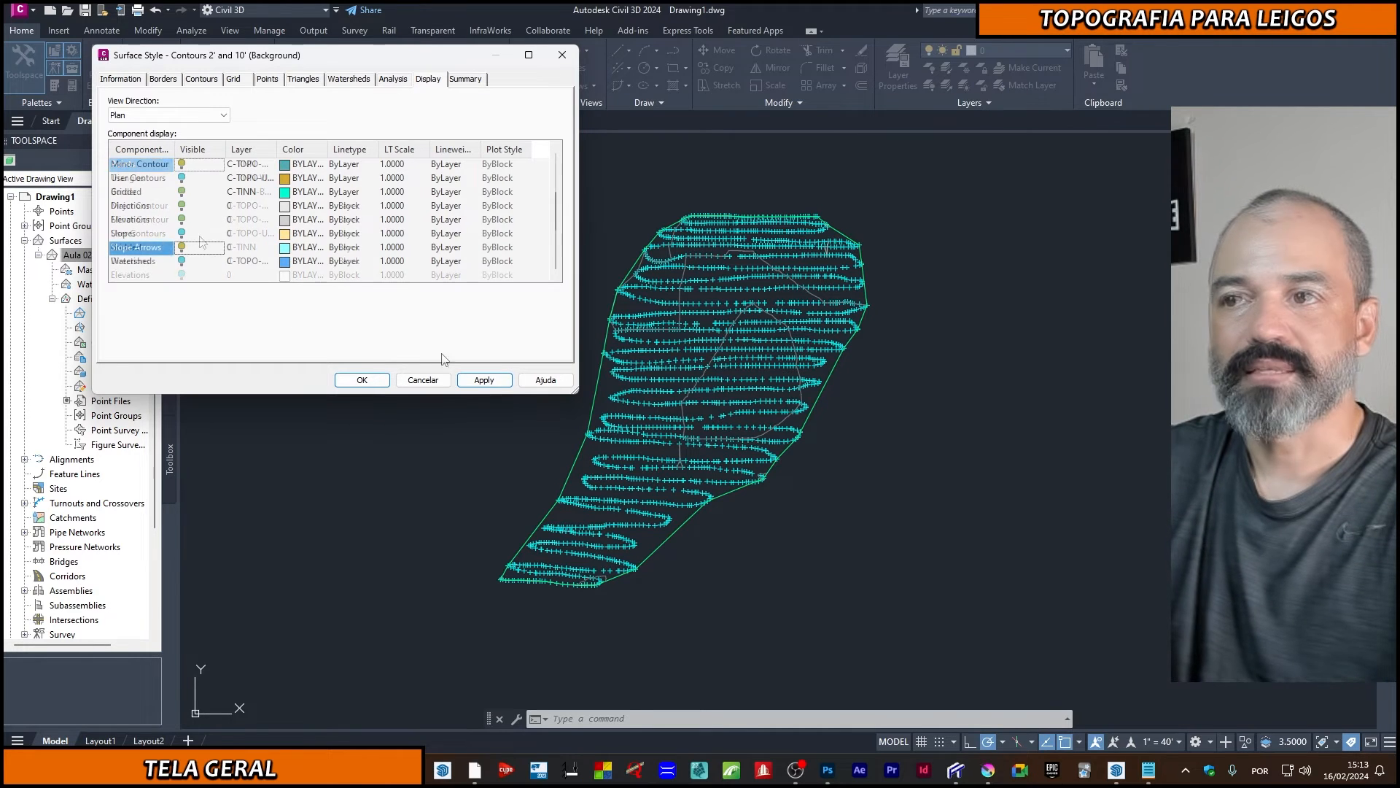
left_click(182, 248)
left_click(485, 380)
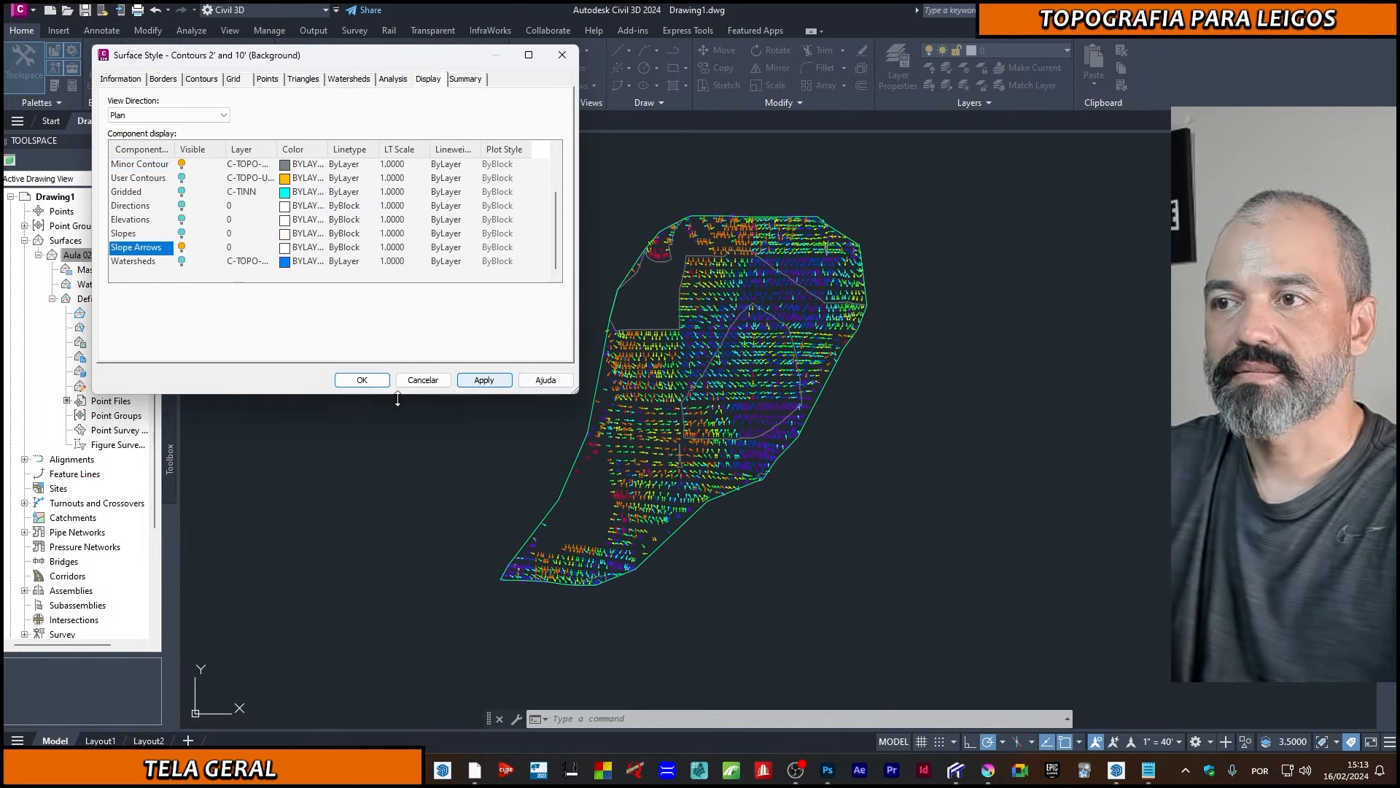
left_click(362, 380)
scroll(707, 375, "up", 4)
scroll(706, 375, "up", 2)
scroll(657, 394, "down", 5)
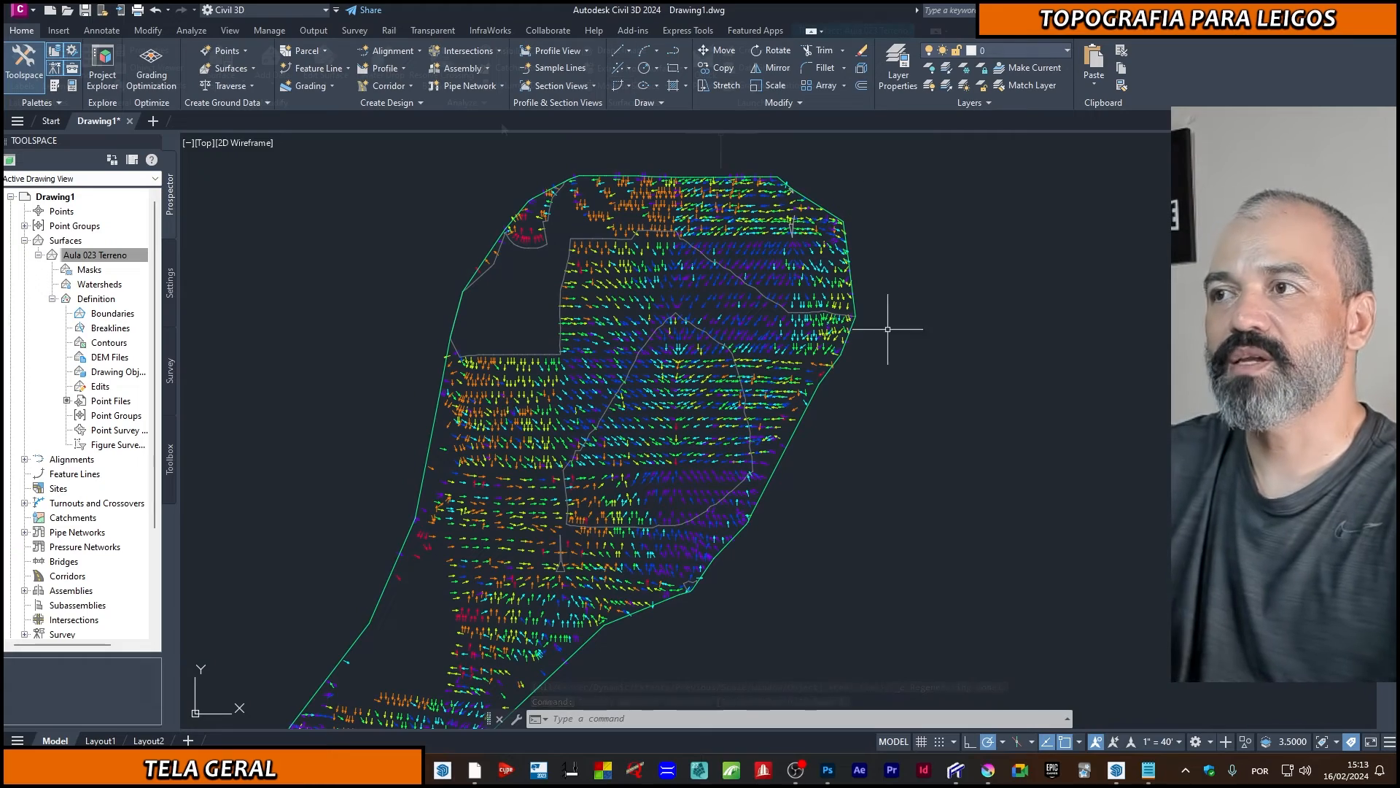
Step: Run Water Drop on the Aula 023 Terreno surface with 2D polyline paths on layer 0 and no start marker, tracing one in the western area
left_click(852, 305)
key("Escape")
left_click(966, 413)
left_click(815, 321)
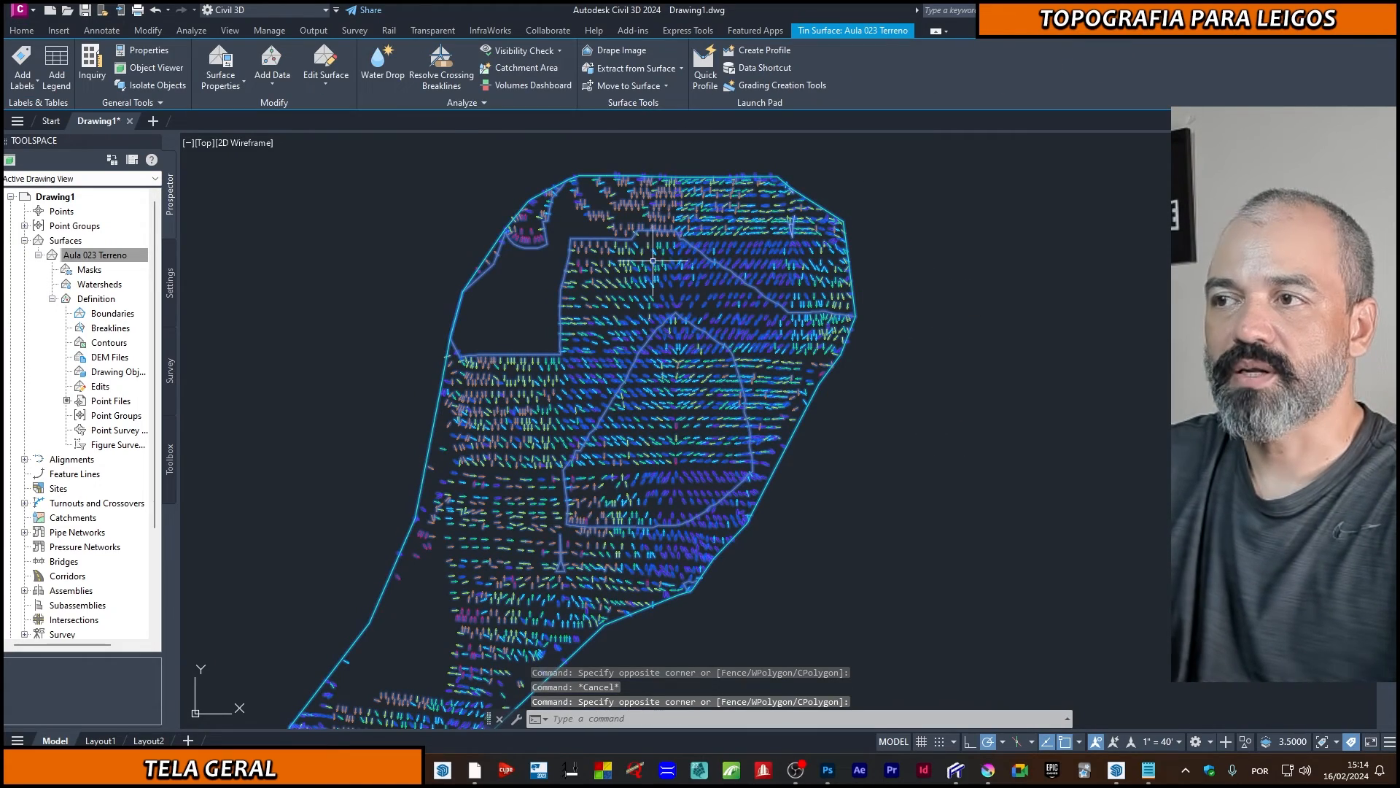
left_click(380, 69)
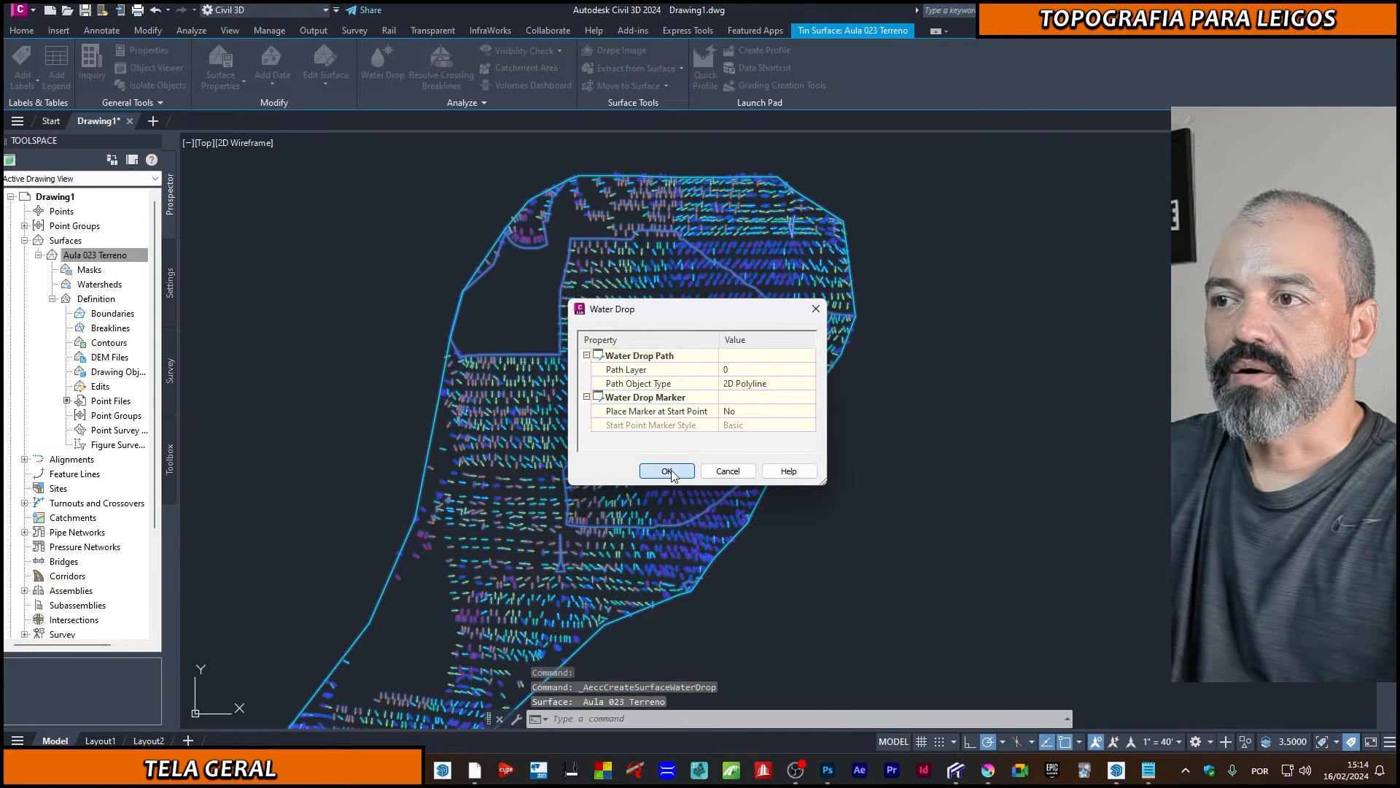
left_click(667, 472)
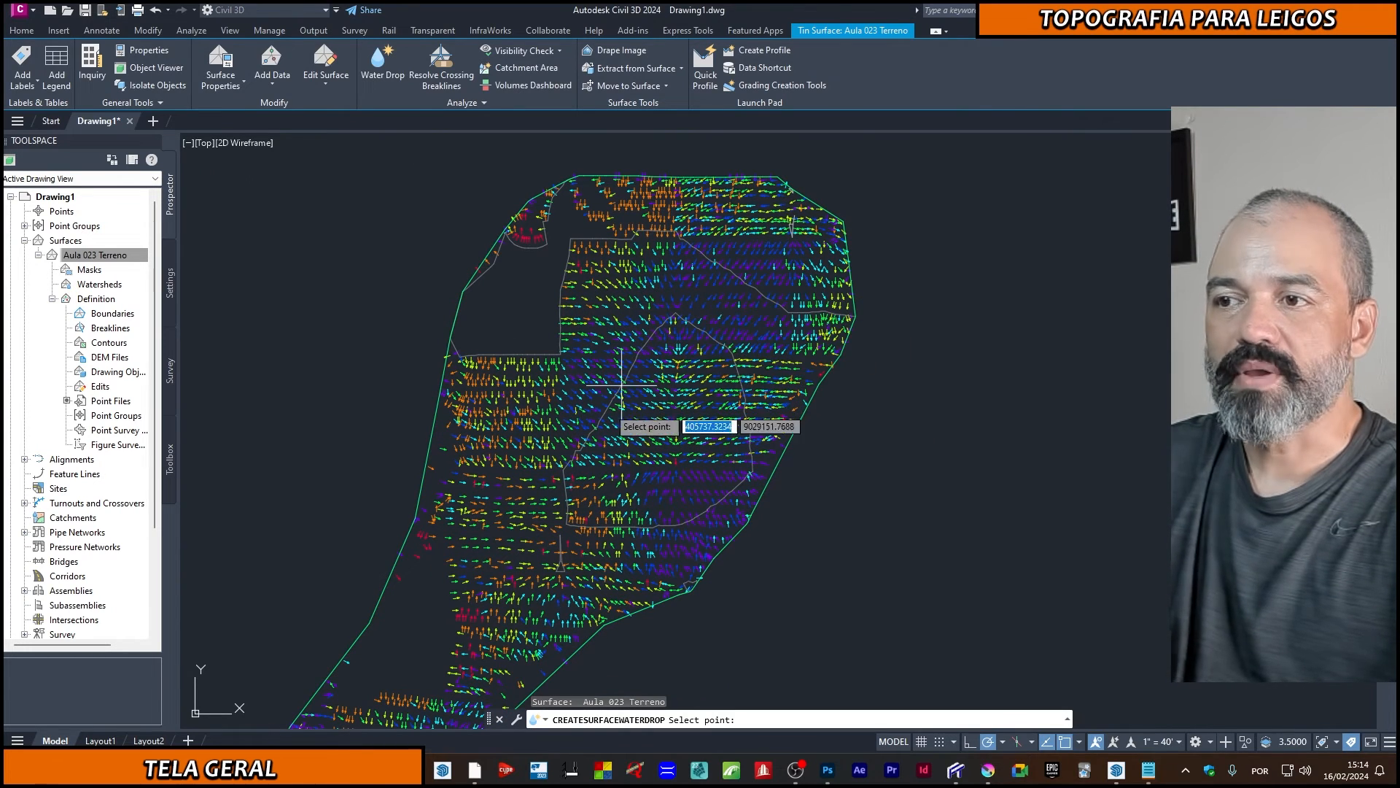
left_click(512, 405)
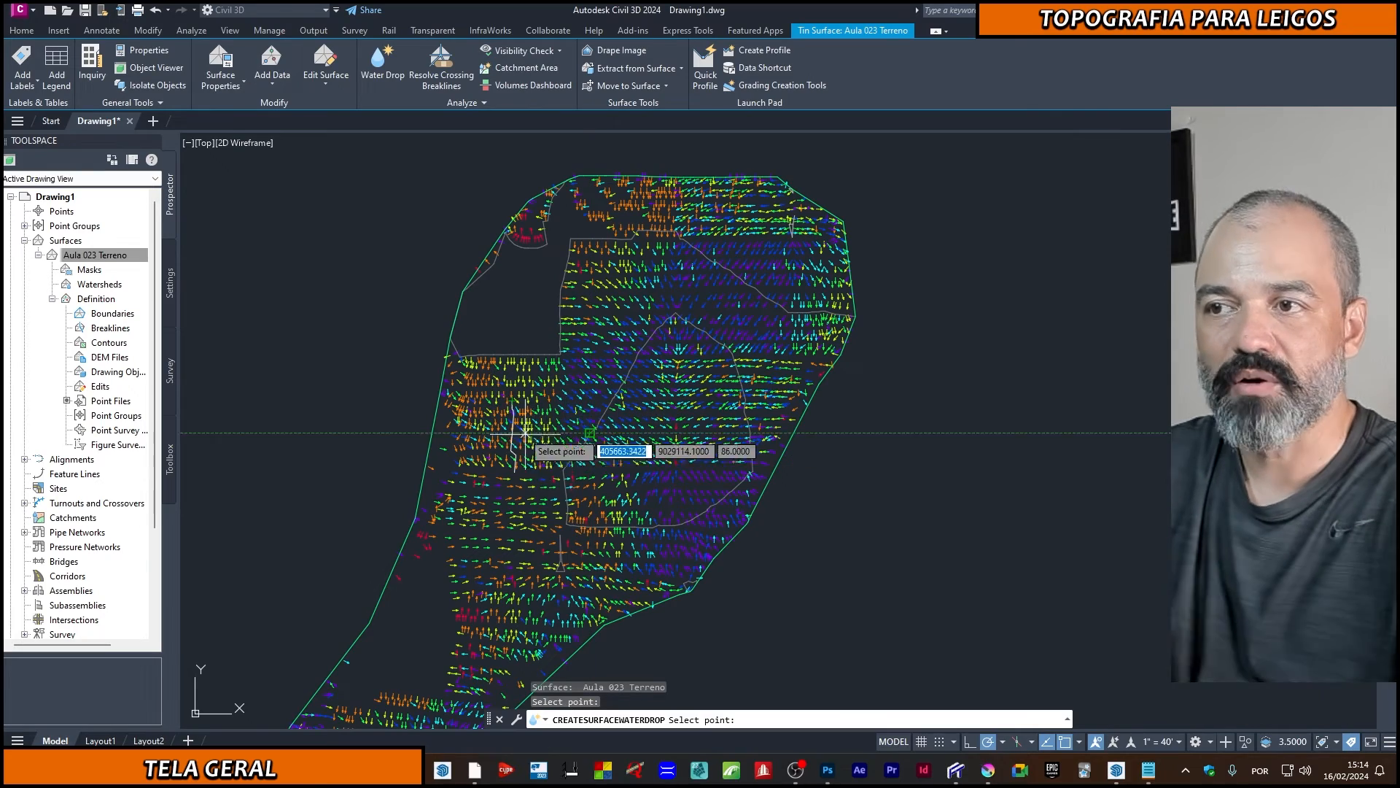
Step: Trace additional water drop paths from points in the central, northern and eastern parts of the surface
scroll(529, 434, "up", 5)
scroll(460, 197, "down", 2)
scroll(627, 354, "down", 4)
scroll(583, 438, "up", 5)
left_click(472, 325)
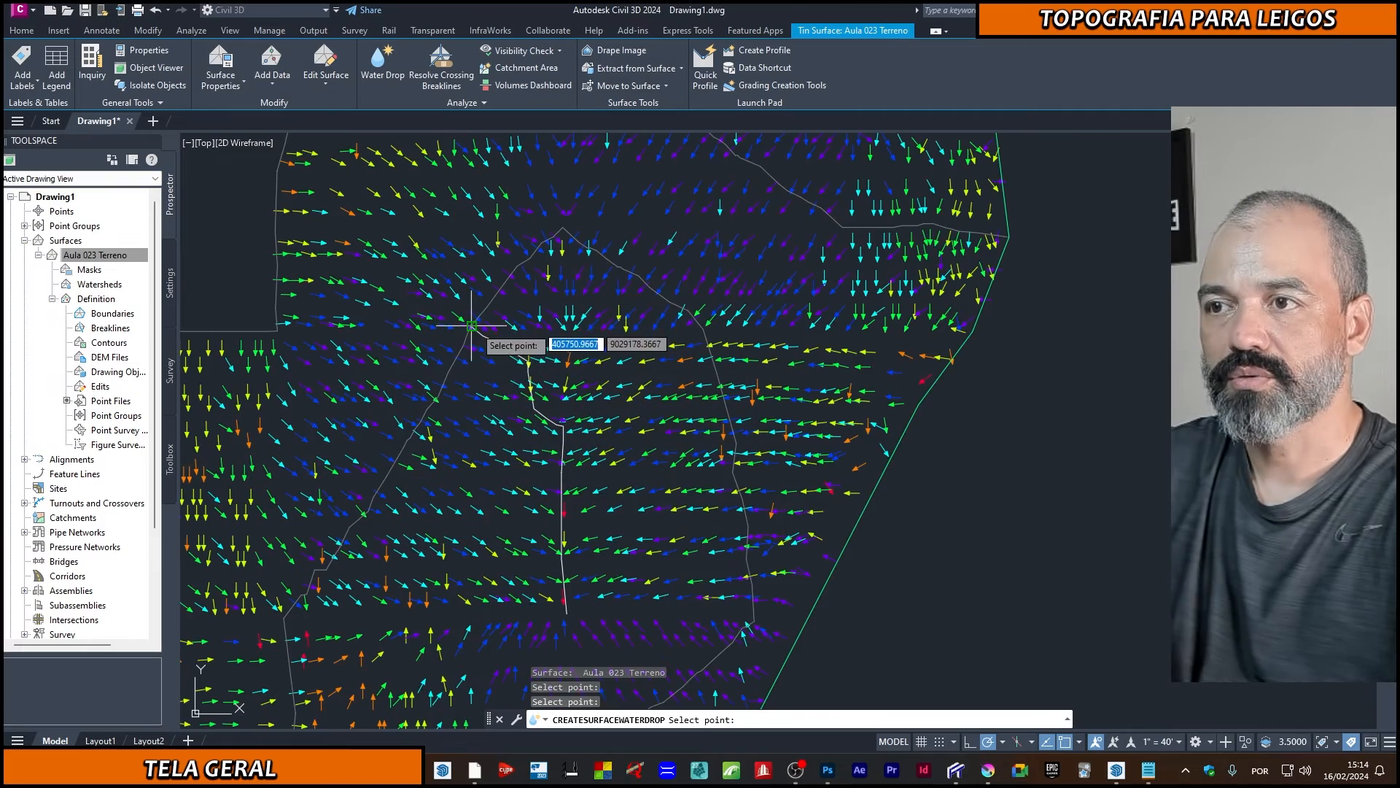
scroll(620, 424, "down", 4)
left_click(604, 293)
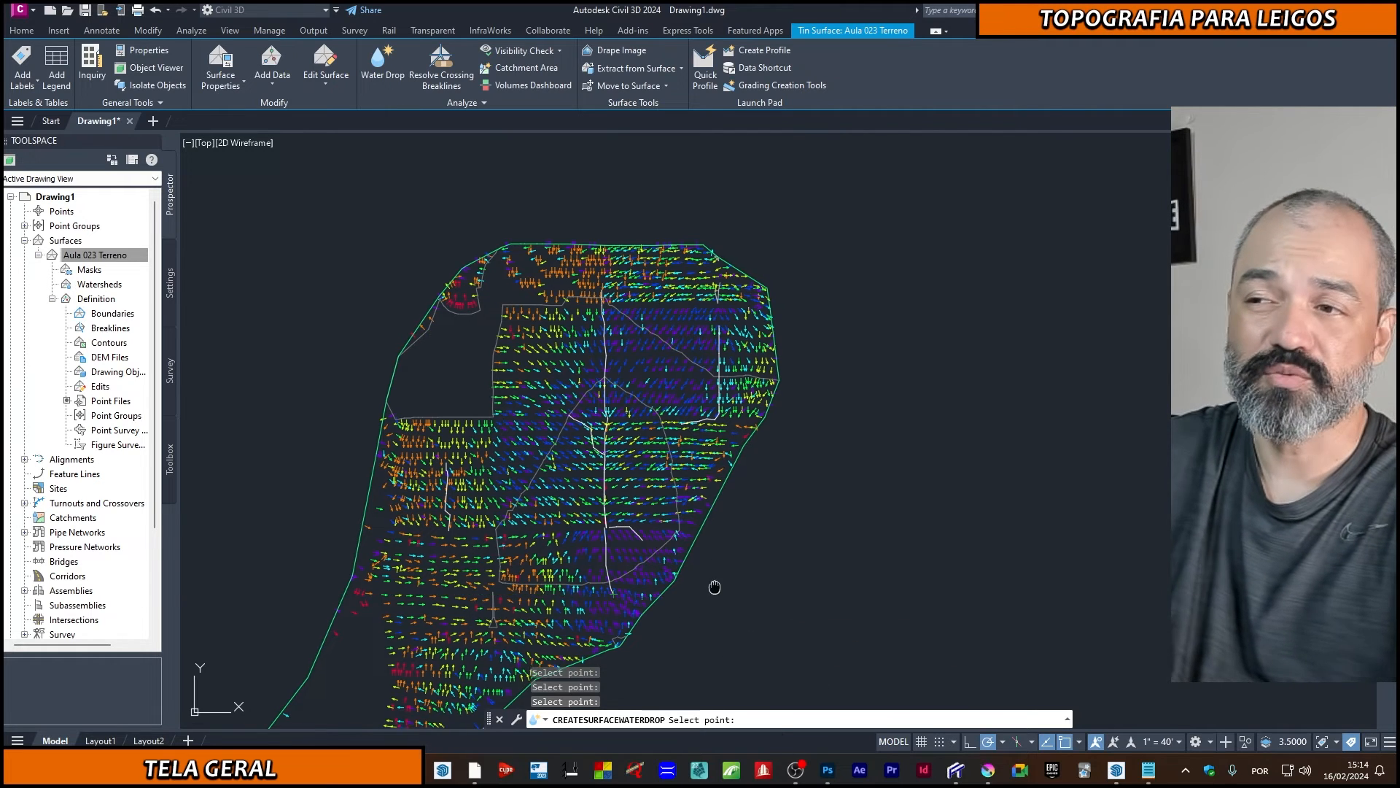
left_click_drag(715, 587, 859, 496)
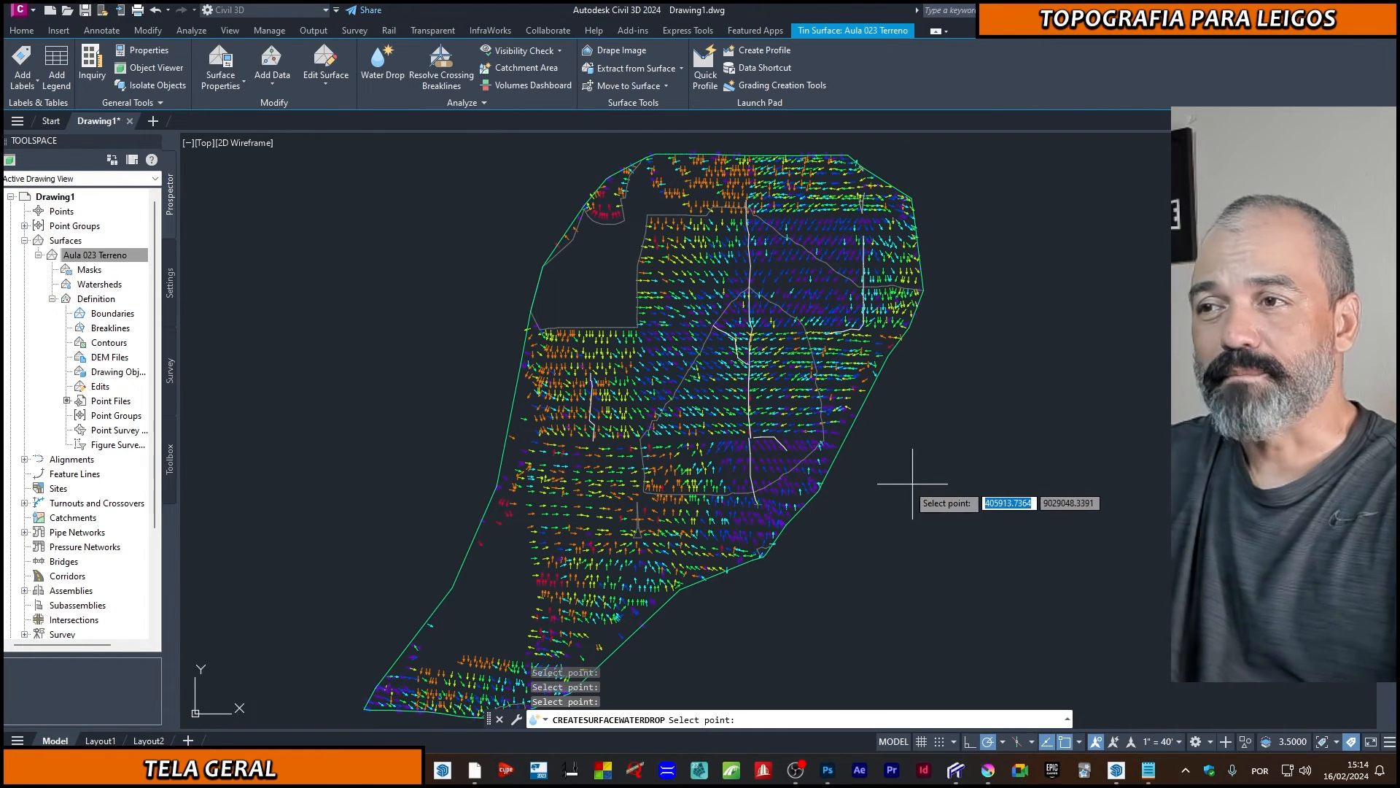
scroll(849, 482, "down", 3)
scroll(851, 482, "up", 3)
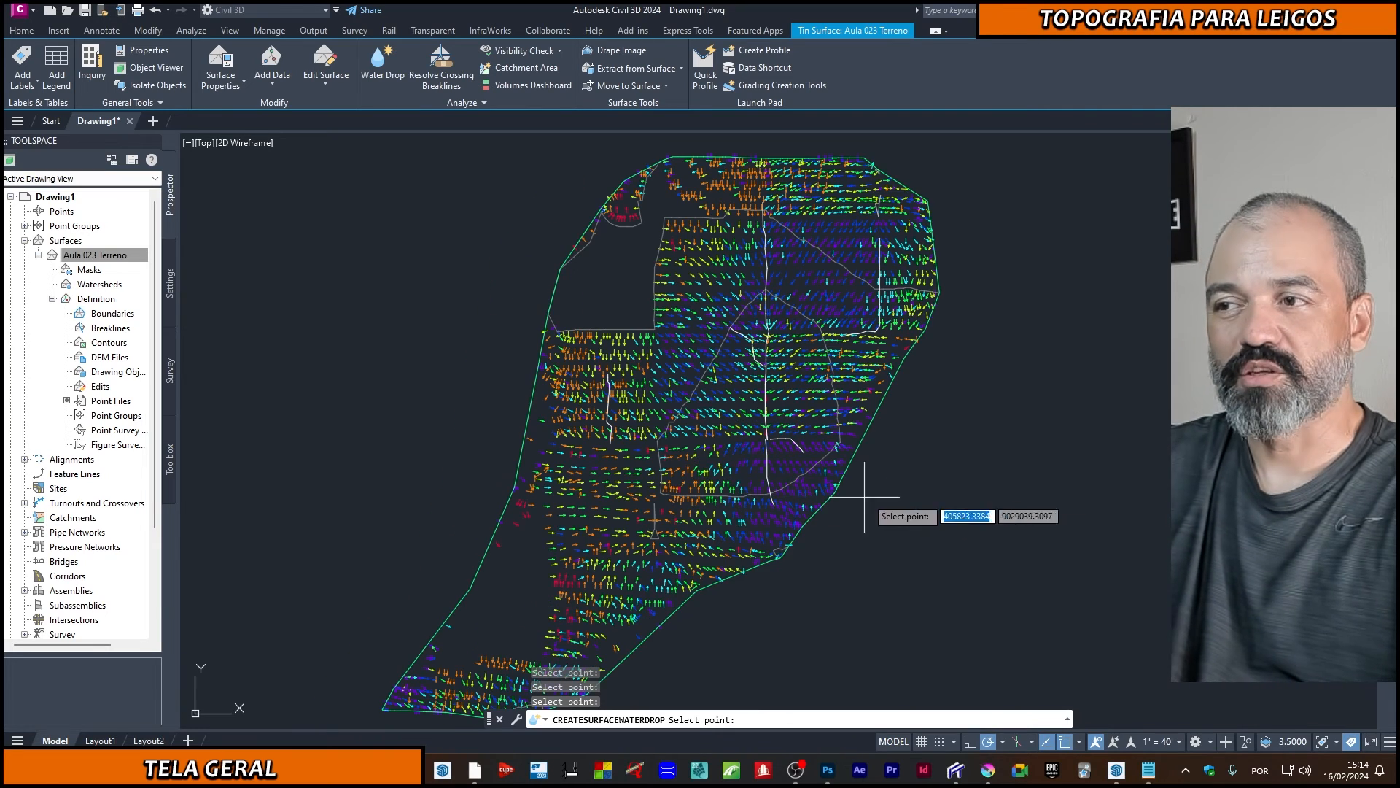